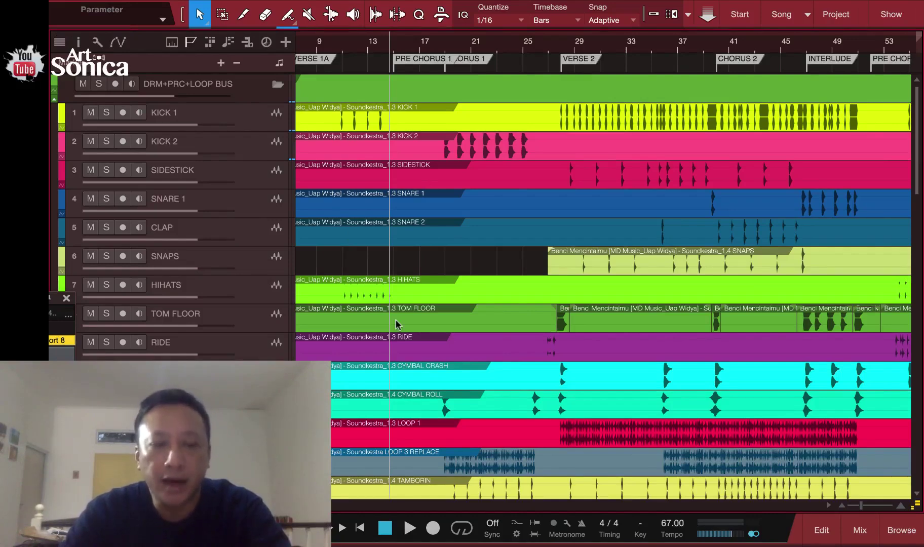
Solo the MAIN 1 vocal track and play it back briefly from bar 9
scroll(423, 311, "down", 4)
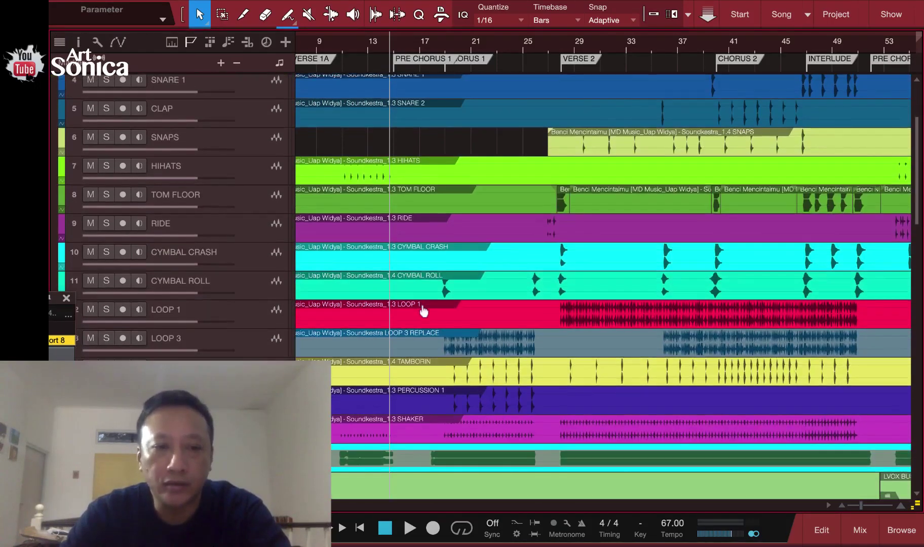
scroll(424, 311, "down", 7)
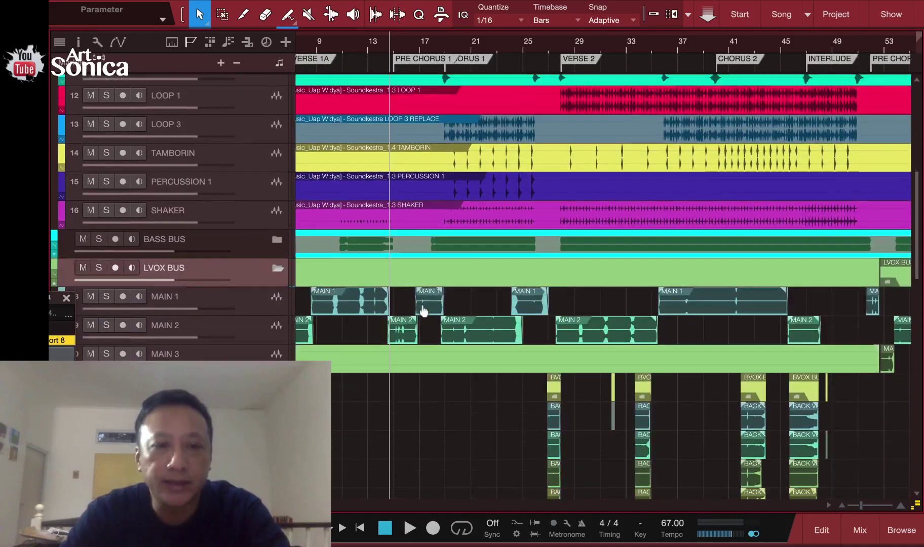
scroll(424, 310, "down", 3)
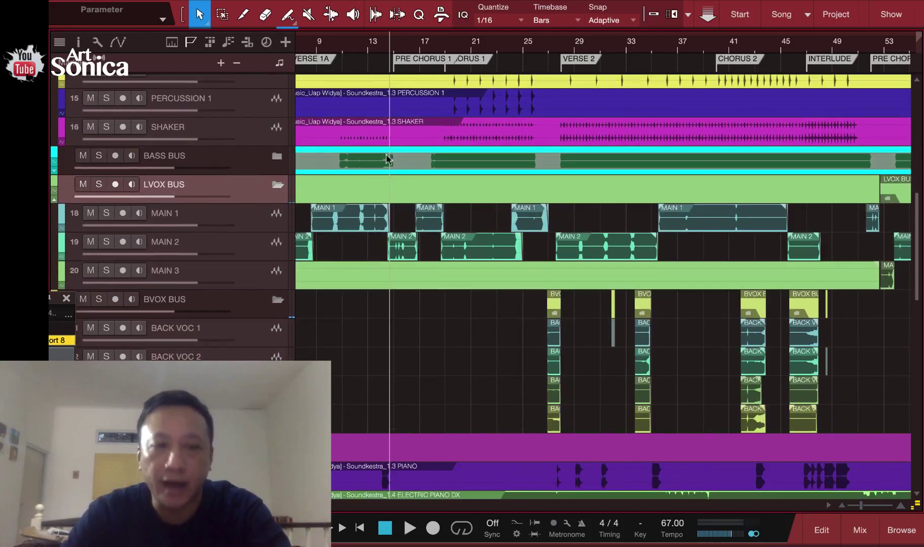
mouse_move(174, 196)
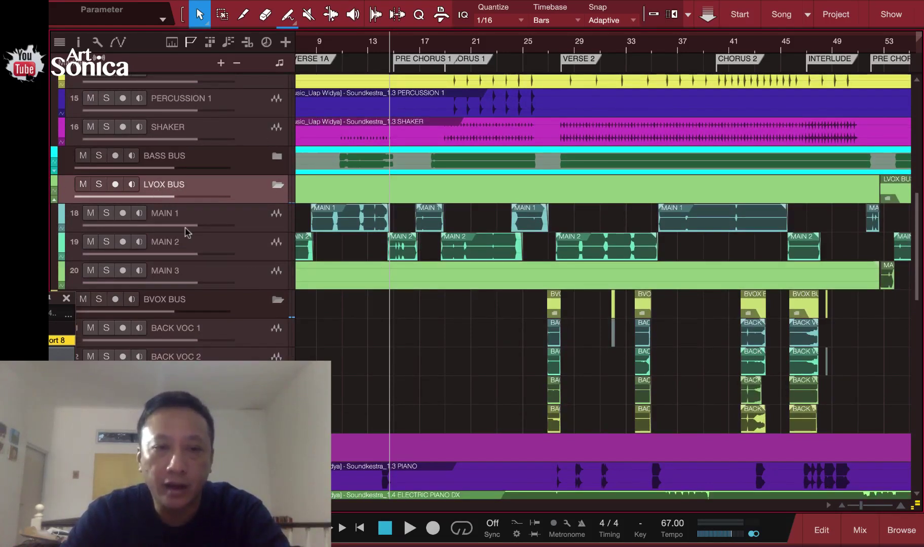
left_click(187, 212)
left_click(106, 213)
left_click(320, 46)
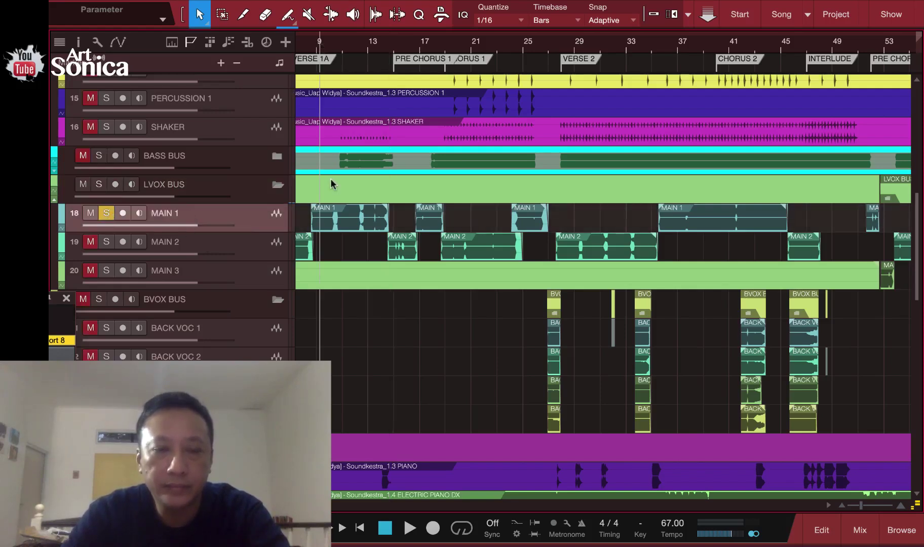
key("space")
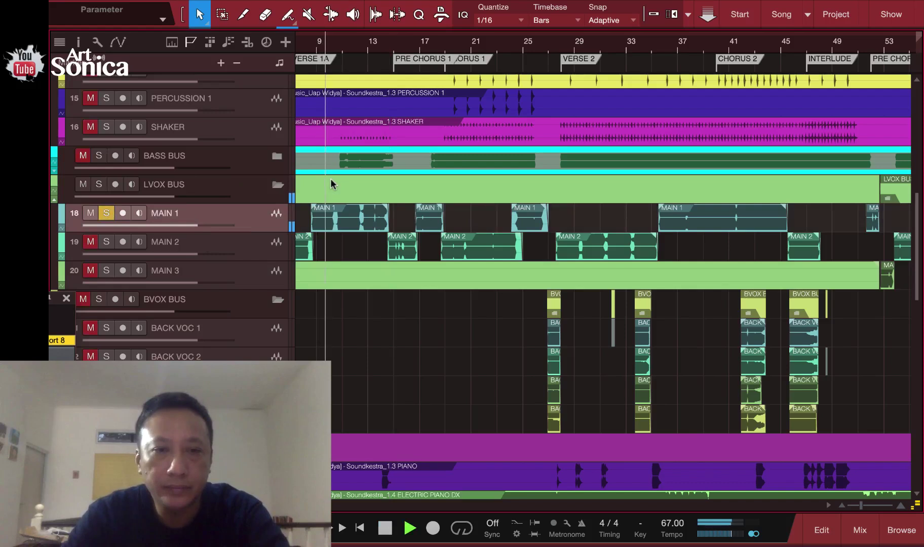
key("space")
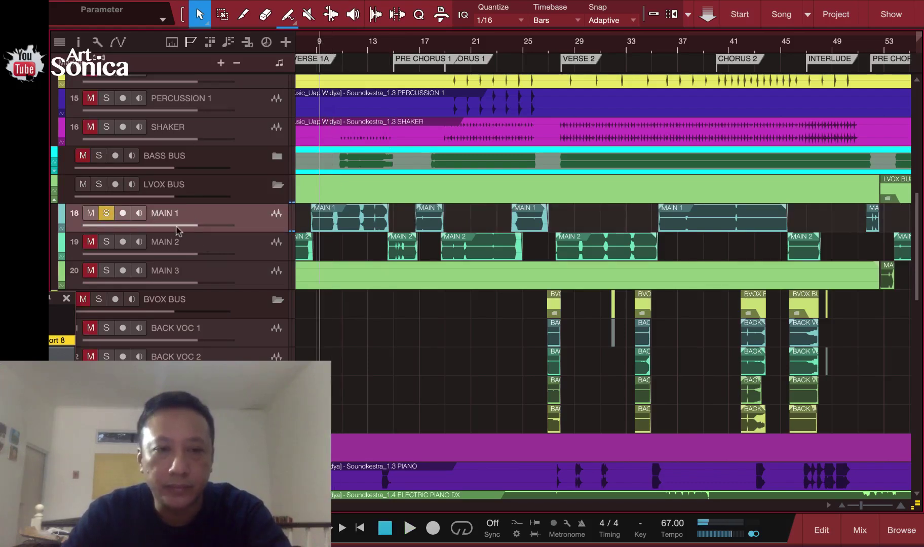
Show the Volume automation of the MAIN 1 track and enlarge the track's height
right_click(197, 224)
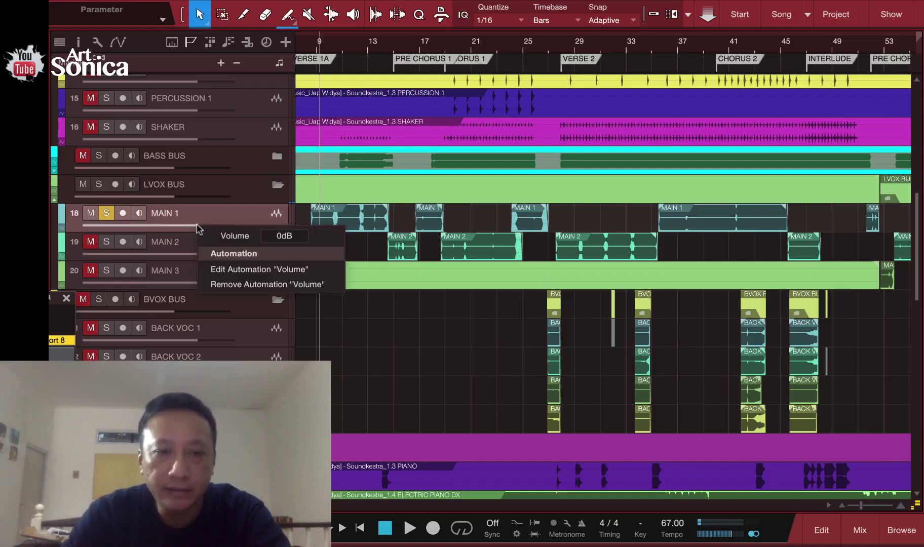
left_click(235, 273)
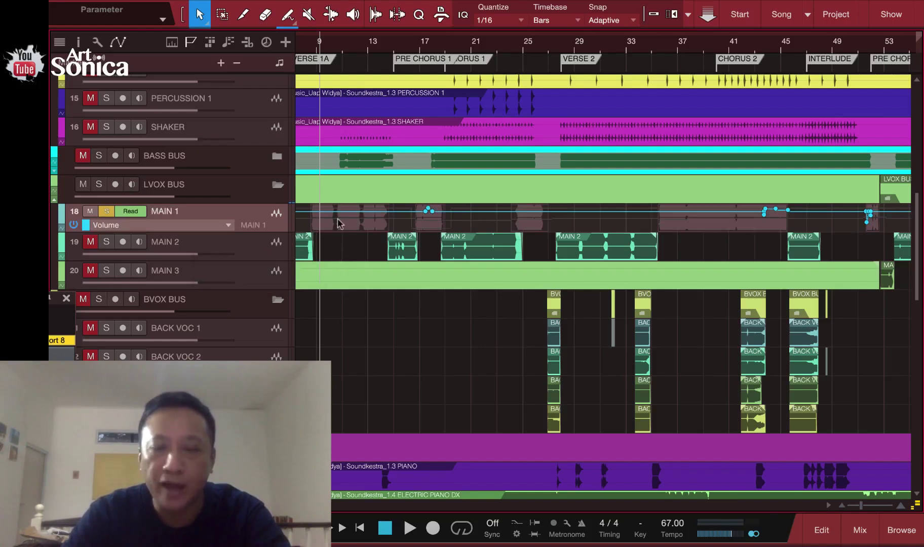
left_click_drag(264, 232, 264, 387)
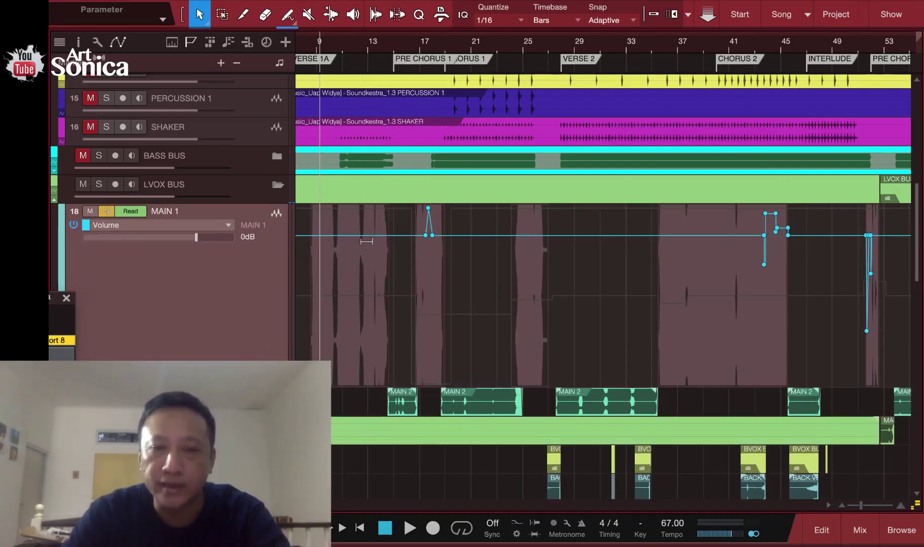
Add Volume automation points on MAIN 1 between 9.3 and 10.3, pulling one just after 10.2 down to about -11.8 dB
key("e")
key("e")
key("e")
key("e")
key("e")
key("e")
key("e")
key("e")
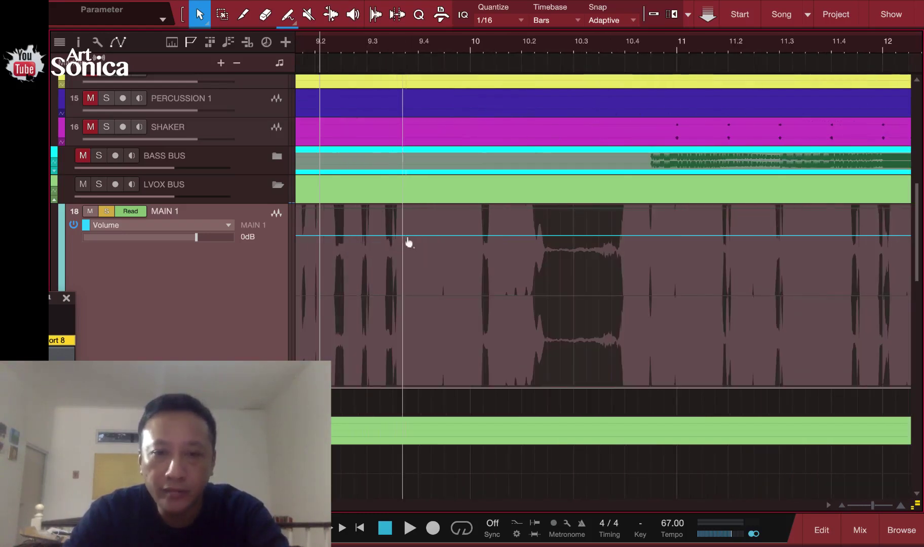
left_click(409, 238)
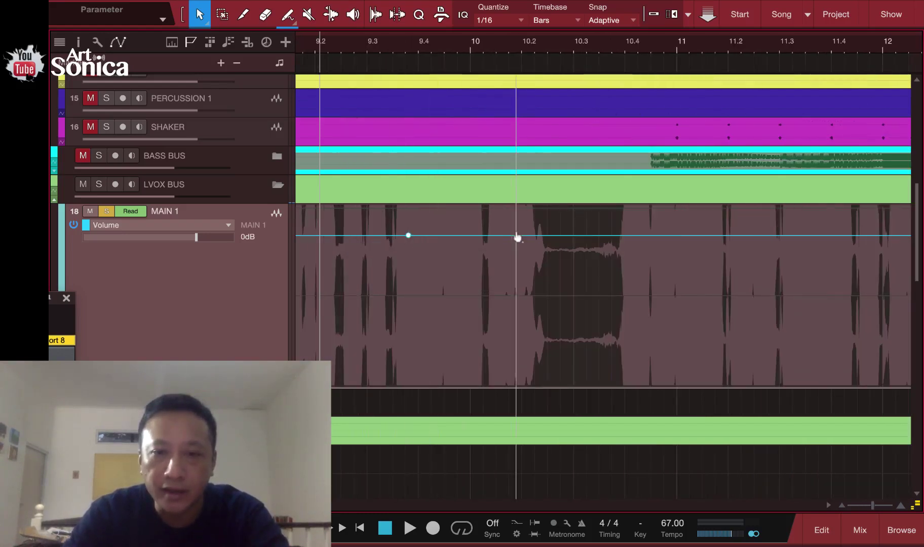
left_click(495, 236)
left_click(548, 236)
left_click_drag(542, 237, 539, 267)
Enter an exact negative volume value for the dip point just after 10.2 and play the passage from just before 9.4
right_click(538, 269)
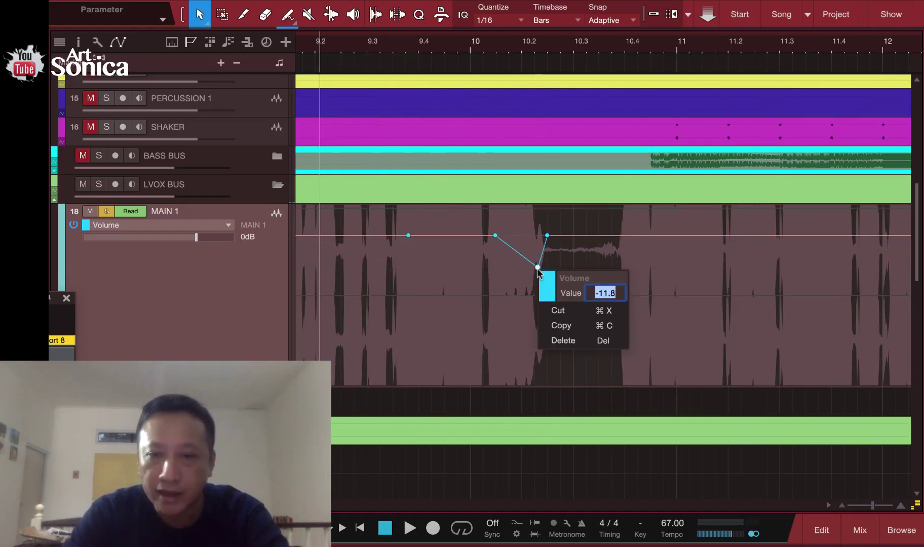
type("-")
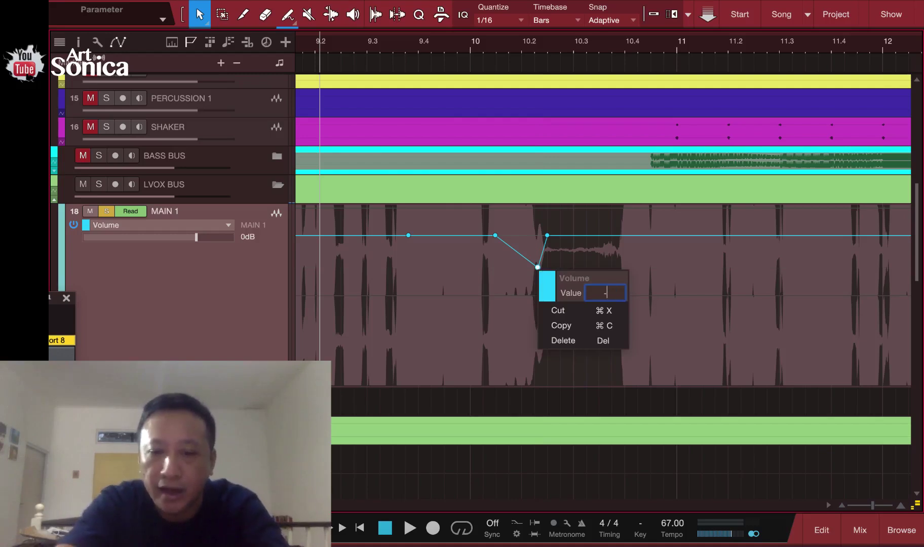
type("3")
key("Return")
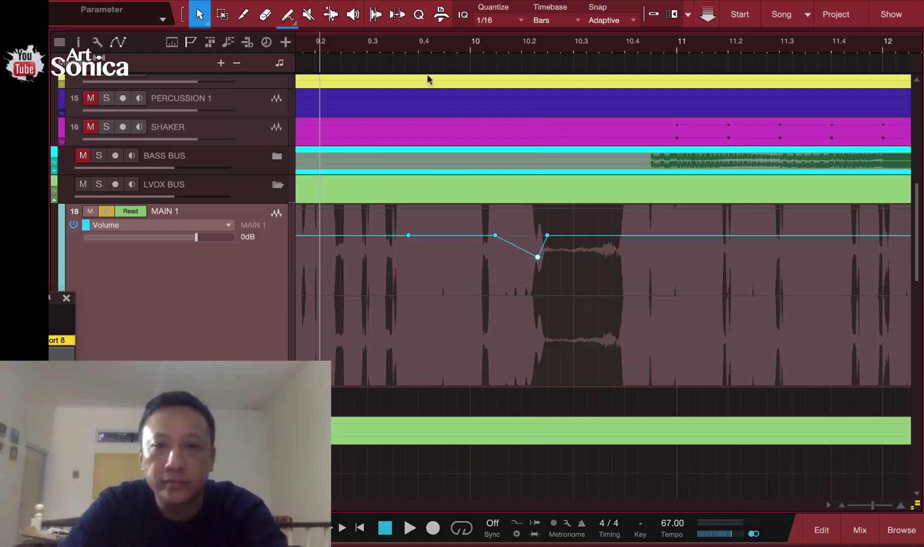
left_click(403, 50)
key("space")
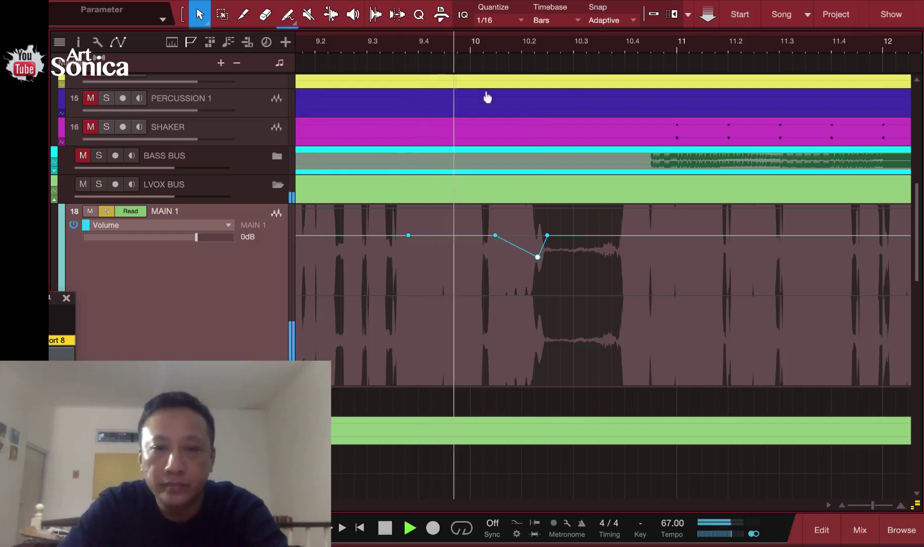
key("space")
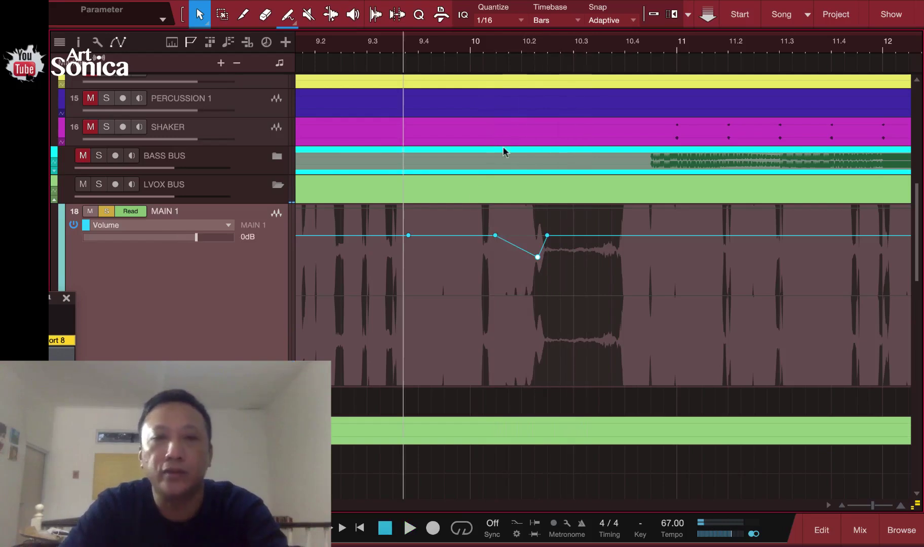
Draw an irregular Volume curve on MAIN 1 from about 9.4 to 10.3 with the Freehand paint tool and play it back
left_click(291, 19)
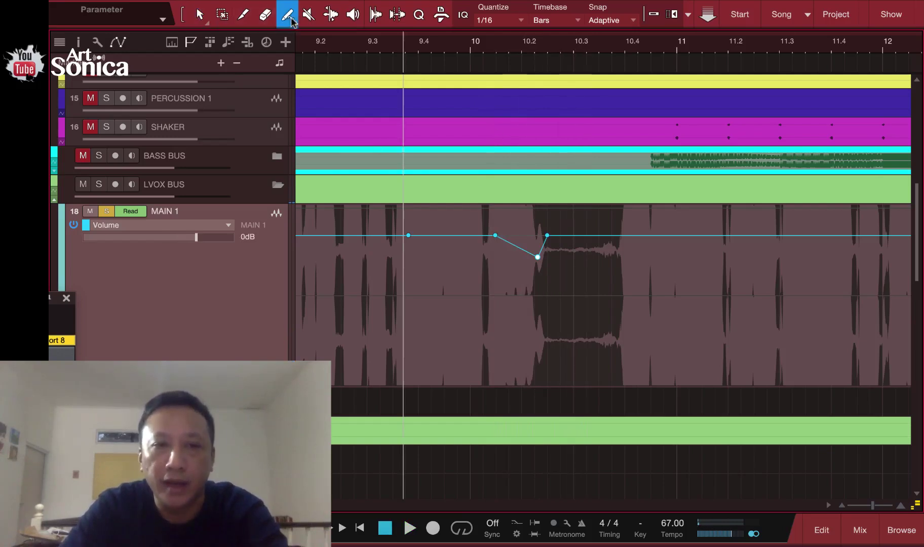
left_click(295, 23)
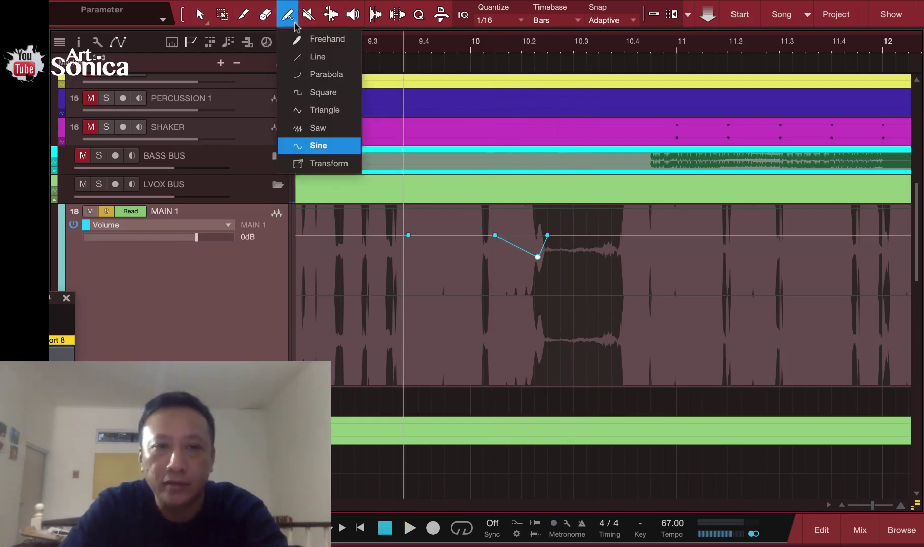
left_click(319, 39)
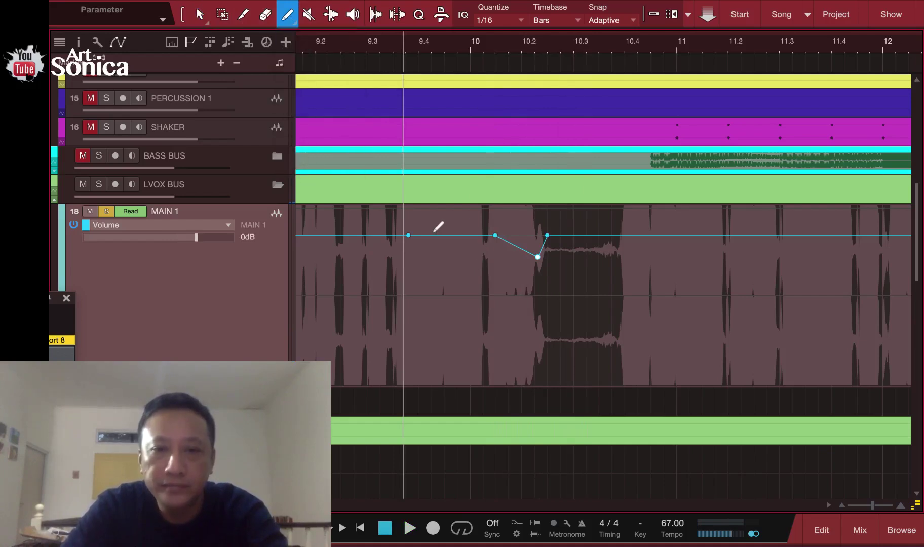
mouse_move(430, 235)
left_mouse_down()
mouse_move(495, 233)
mouse_move(524, 253)
mouse_move(557, 246)
mouse_move(591, 268)
left_mouse_up()
key("space")
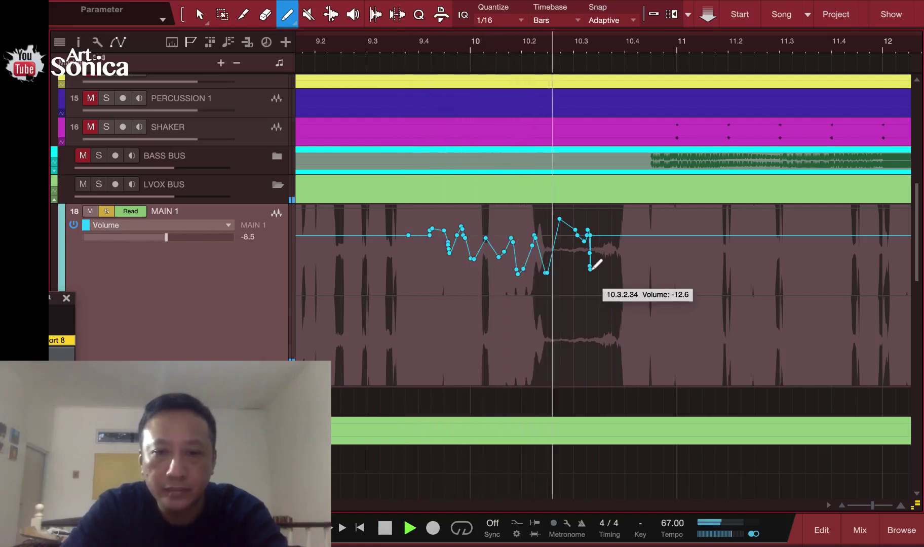
key("space")
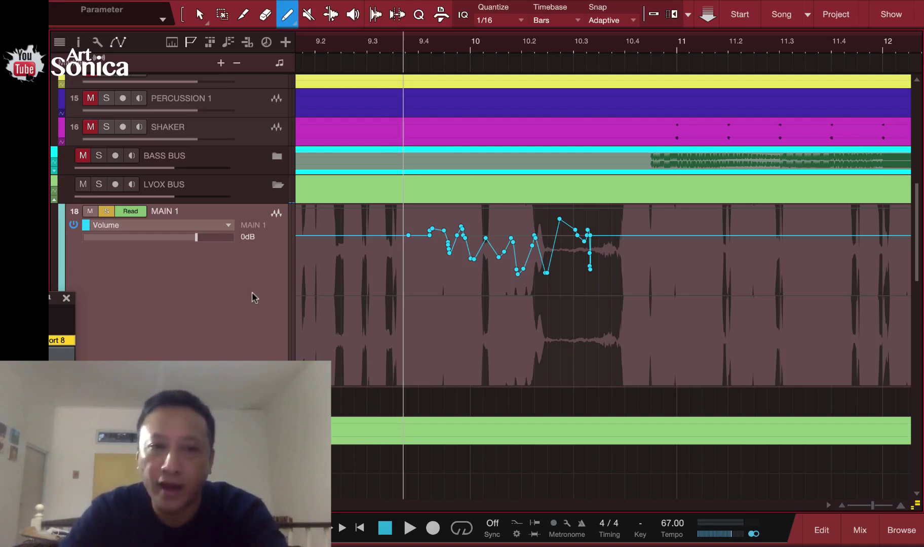
Open the mixing console and the Pro EQ insert of MAIN 1, and play the vocal through it
key("F3")
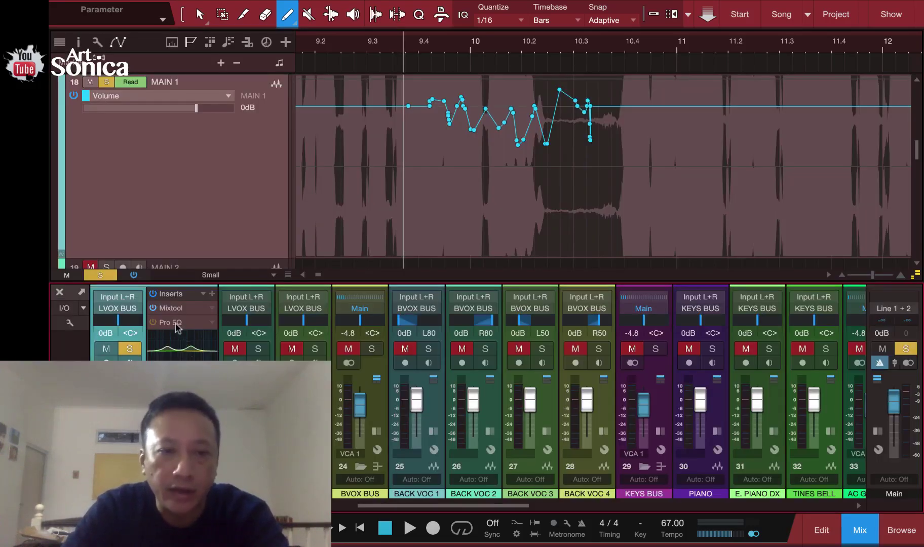
left_click(175, 323)
left_click_drag(378, 183, 471, 157)
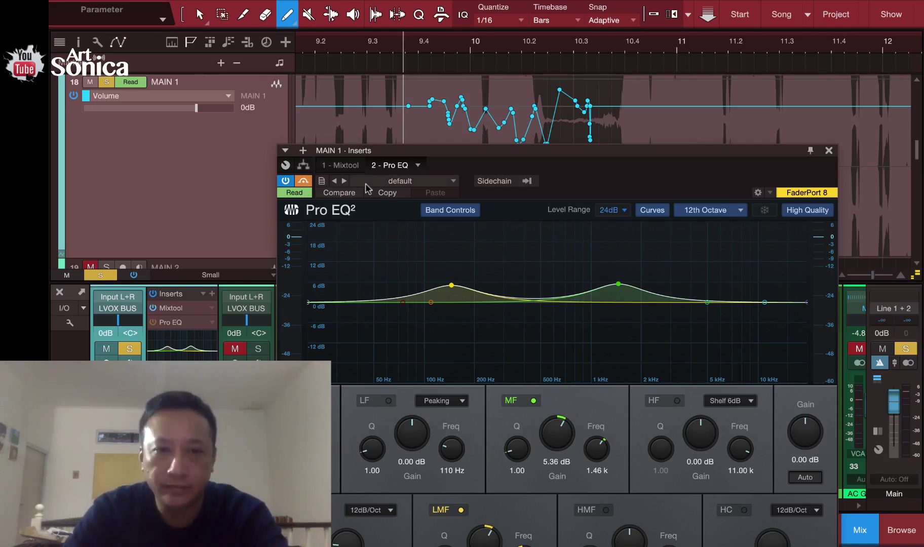
key("space")
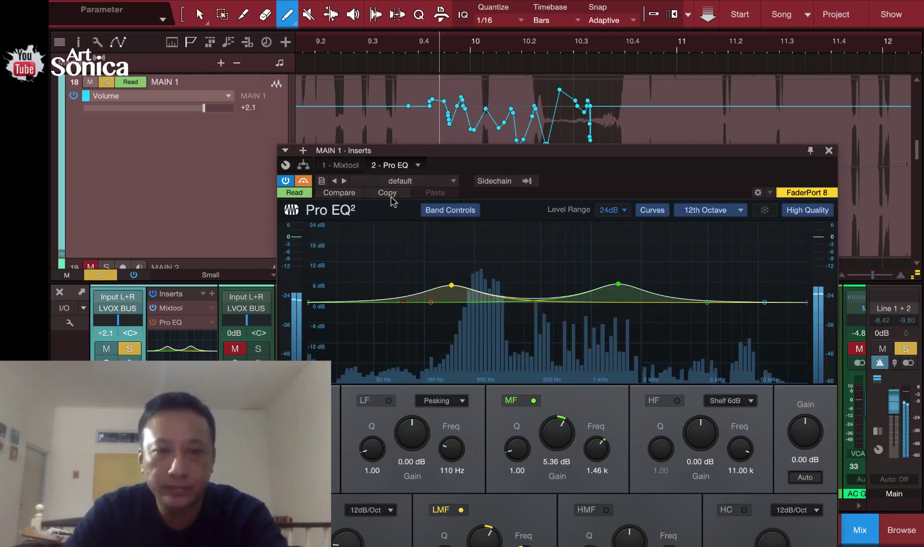
key("space")
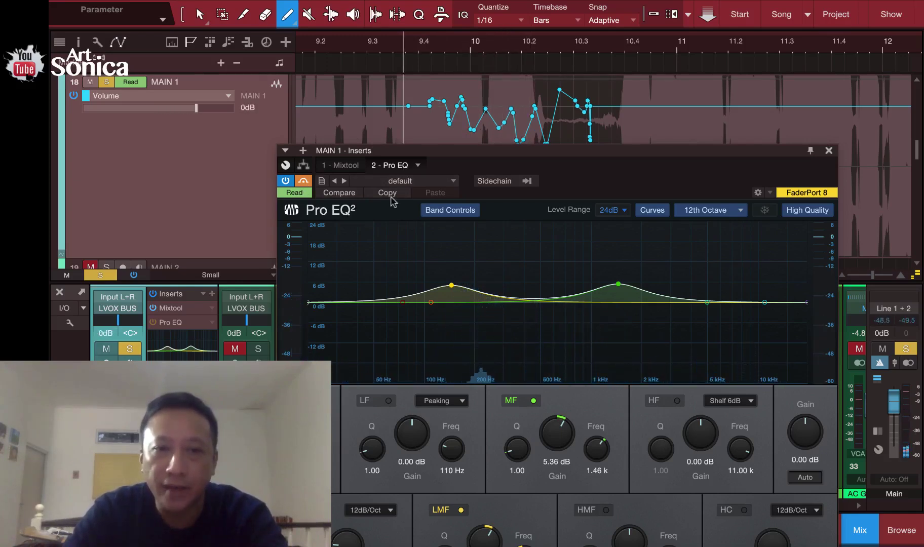
Show the automation of the Pro EQ's Bypass parameter on the MAIN 1 track and close the EQ window
right_click(304, 183)
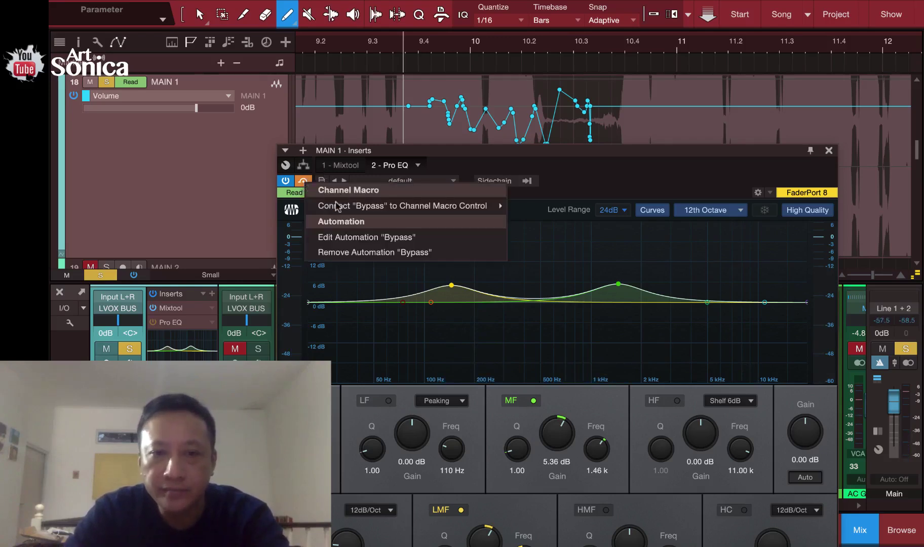
left_click(359, 238)
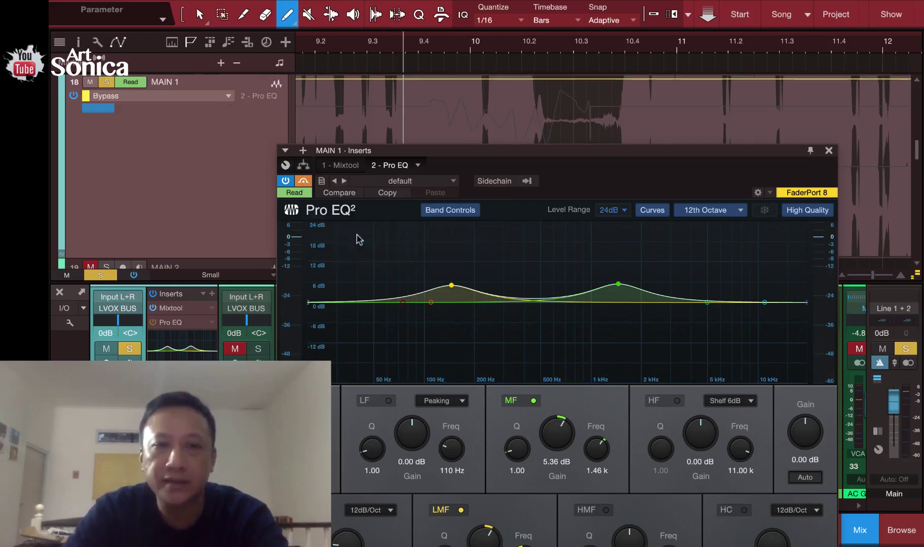
left_click(829, 151)
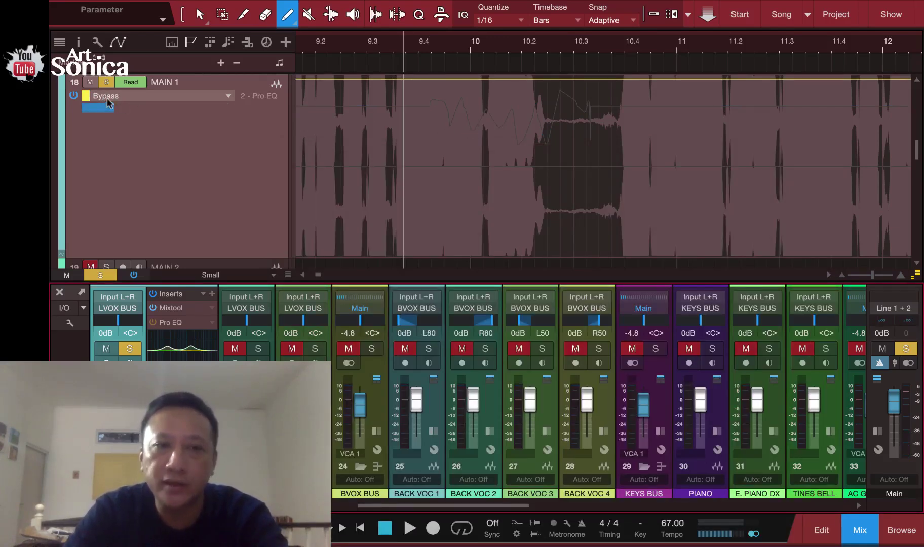
Draw the Bypass automation on MAIN 1 as off until just before 9.4 and on from there
left_click(396, 79)
left_click_drag(418, 78, 392, 174)
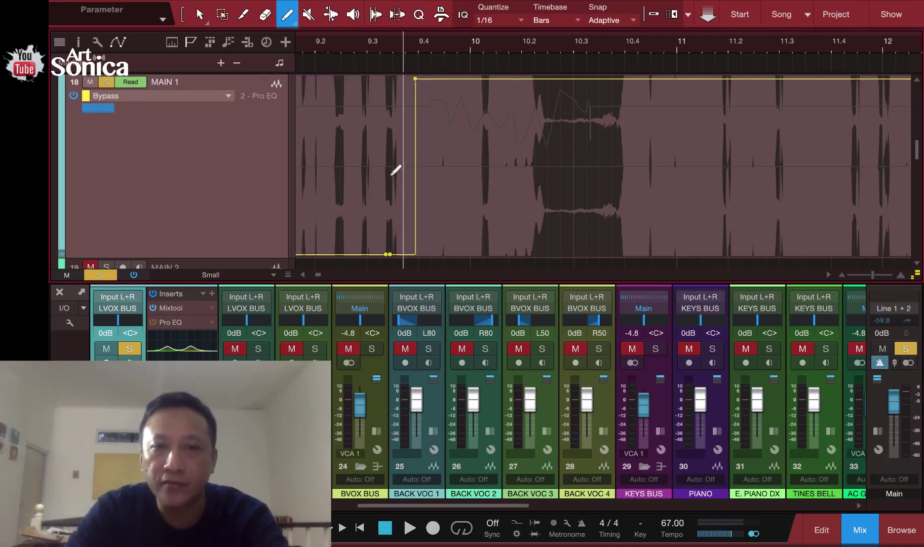
left_click_drag(391, 238, 390, 238)
Play MAIN 1 from about 8.4 with the Pro EQ open to check how its bypass follows the automation
scroll(419, 109, "left", 5)
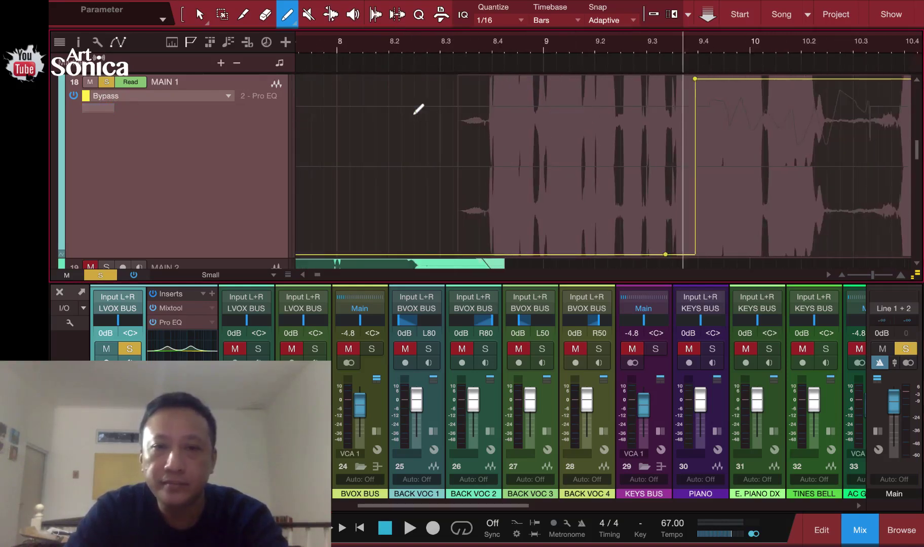
left_click(488, 47)
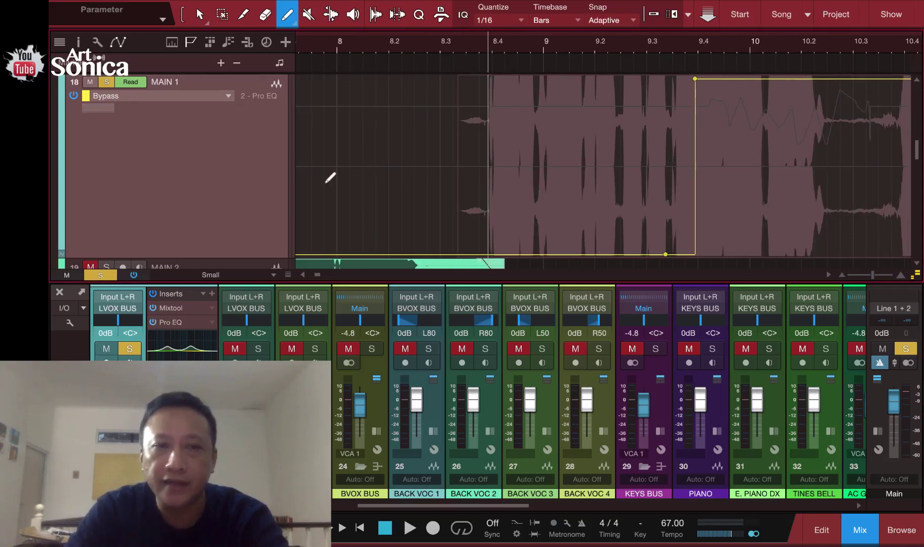
left_click(171, 323)
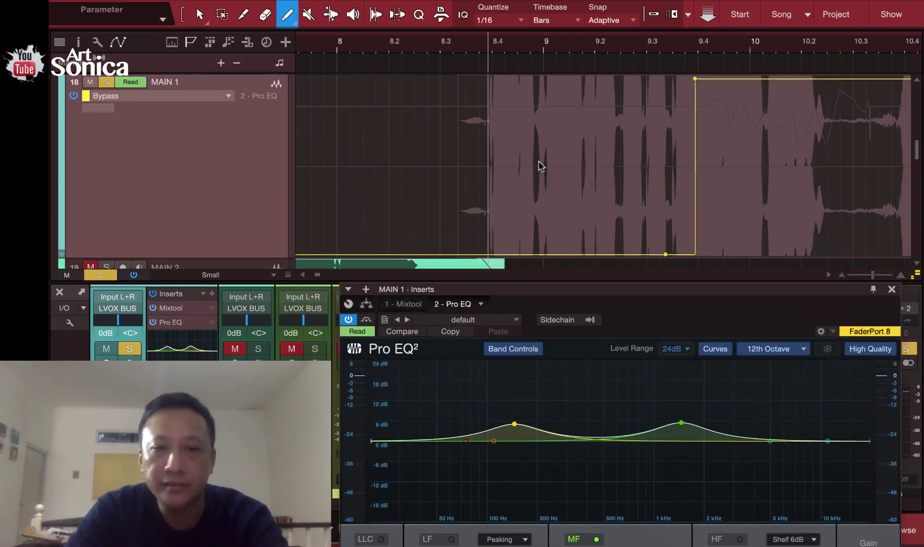
key("space")
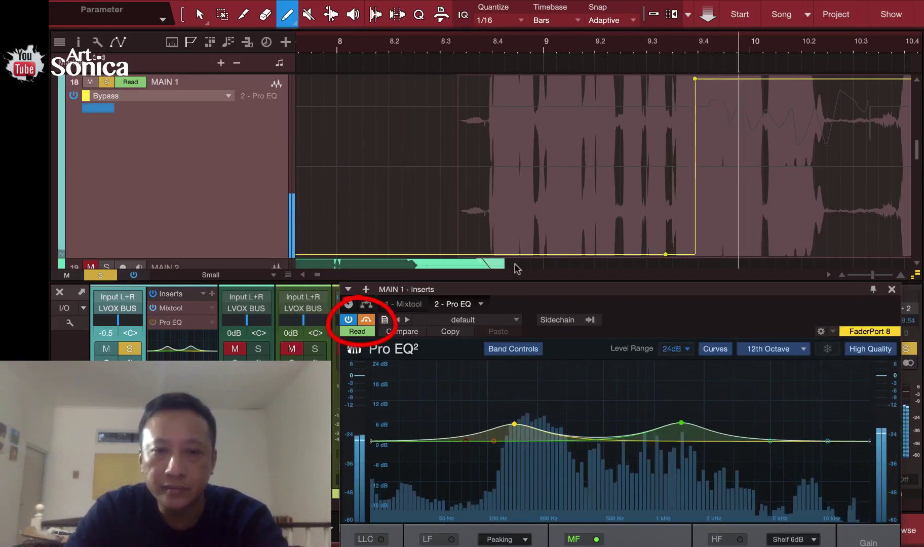
key("space")
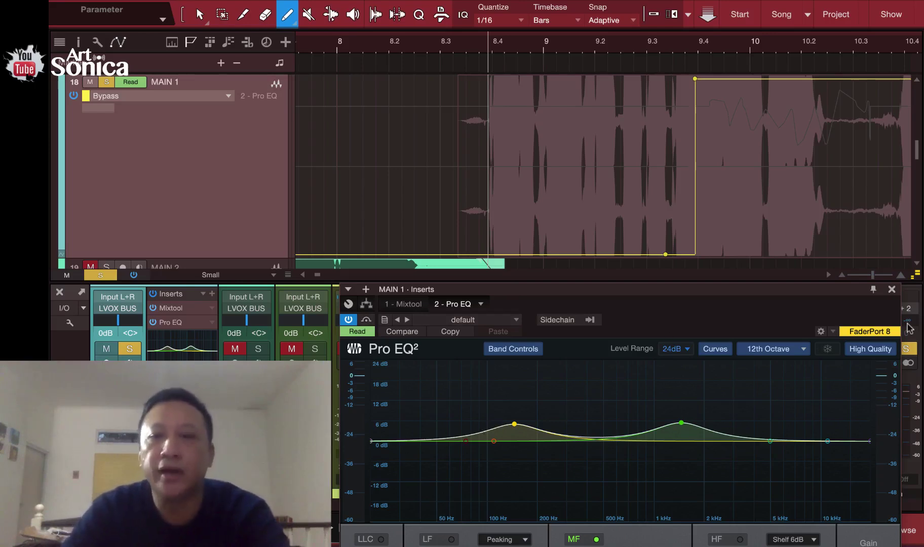
Close the Pro EQ window of MAIN 1 and clear the solo on all tracks
left_click(892, 290)
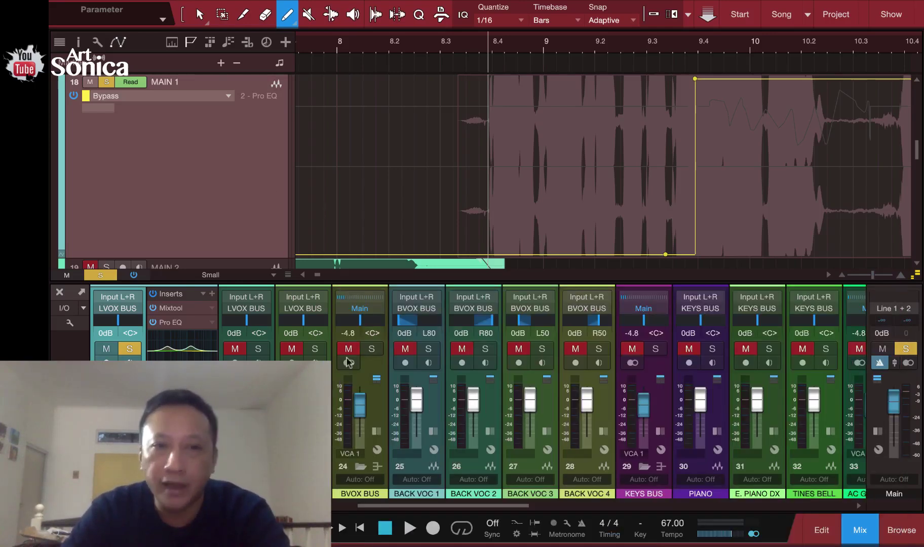
scroll(385, 198, "down", 10)
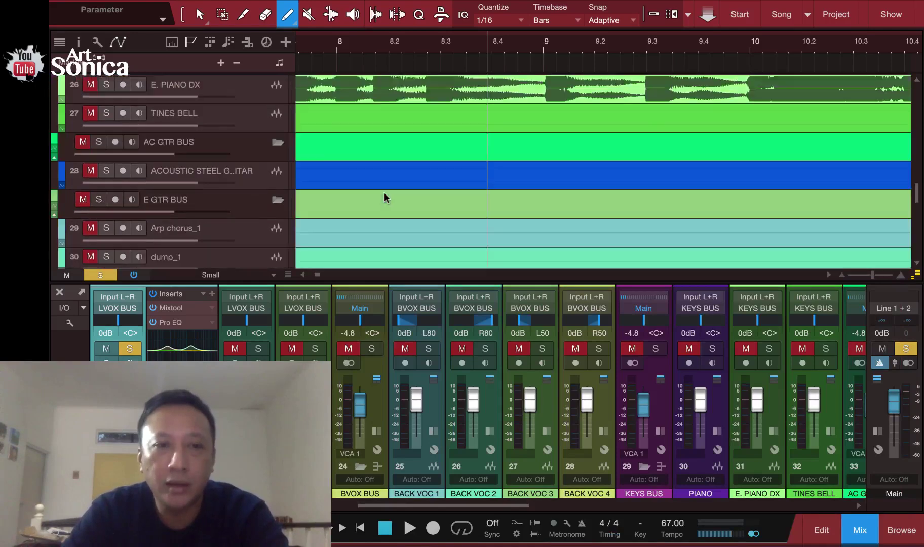
scroll(385, 197, "up", 3)
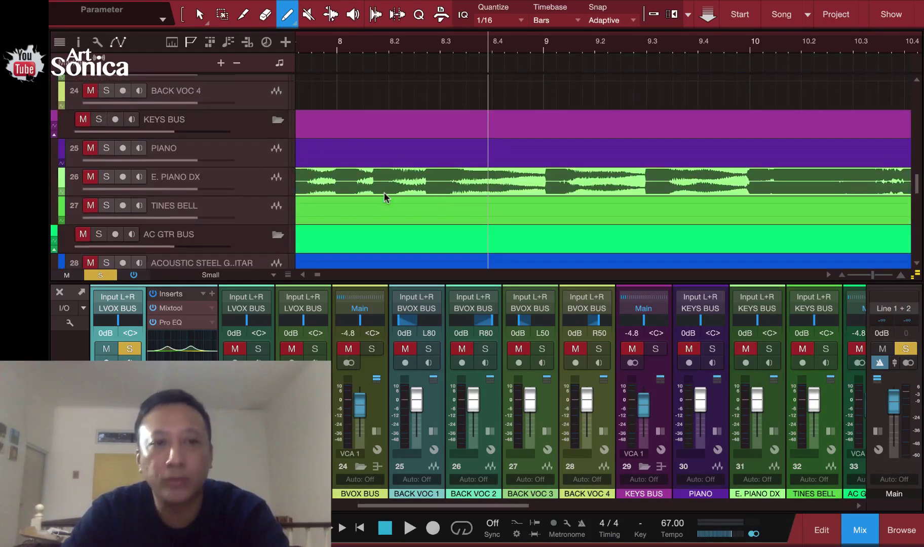
left_click(252, 181)
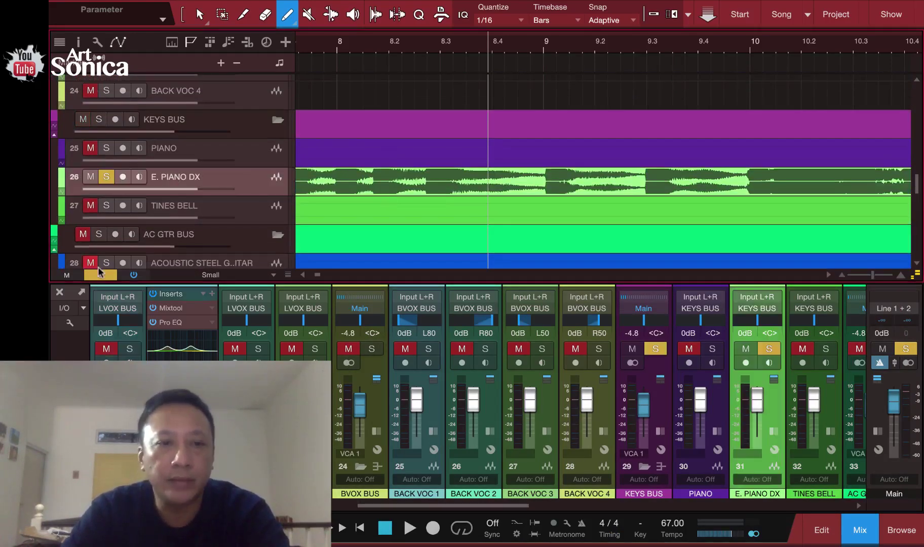
left_click(100, 275)
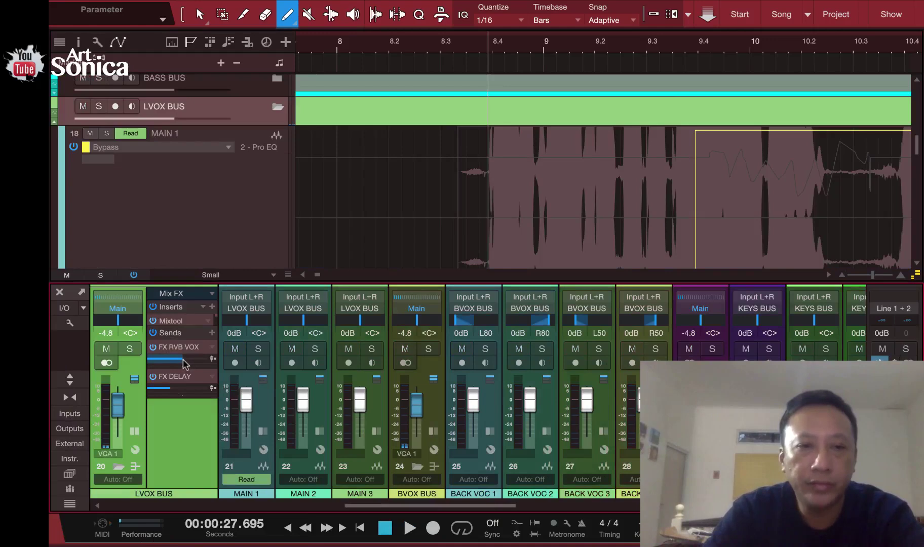
Show the automation of the FX RVB VOX send level on LVOX BUS and make that track taller
right_click(184, 363)
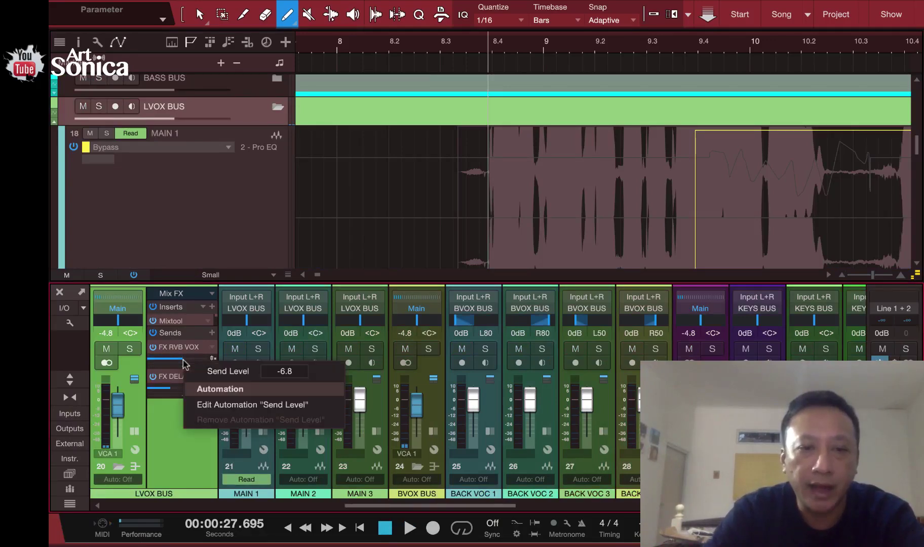
left_click(224, 405)
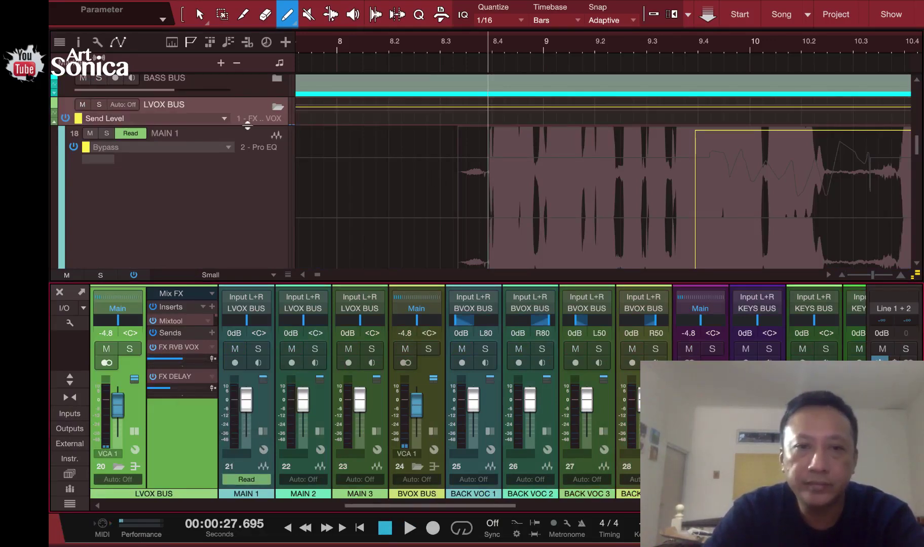
left_click_drag(248, 125, 247, 216)
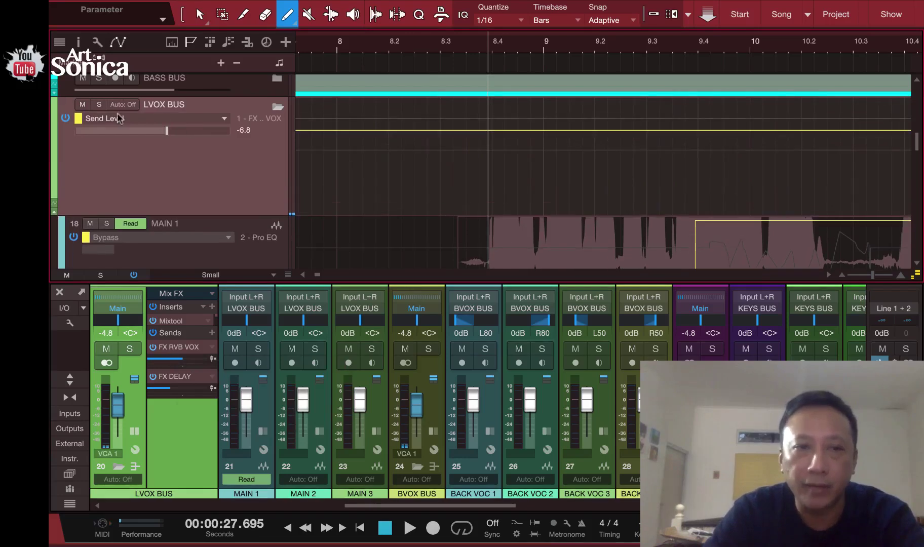
Solo LVOX BUS and play the vocals from just before 9.4
left_click(99, 104)
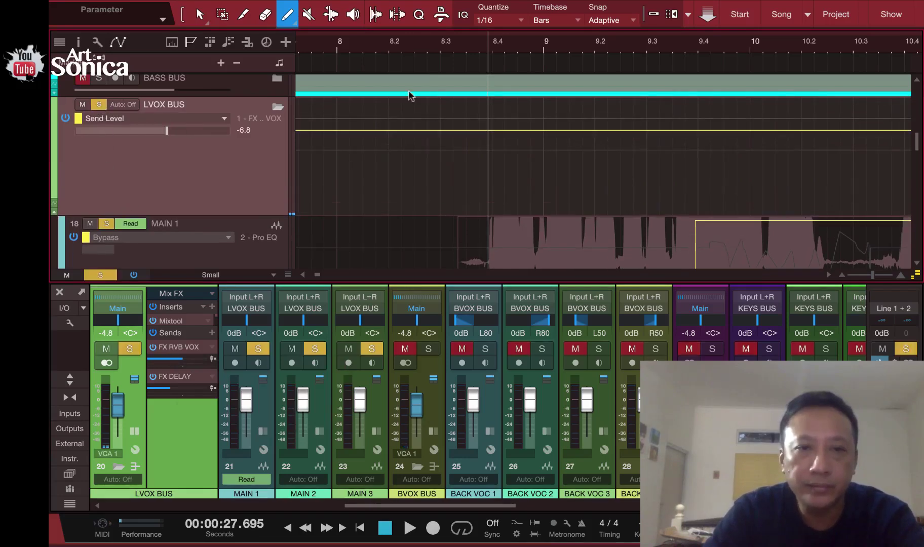
left_click(467, 47)
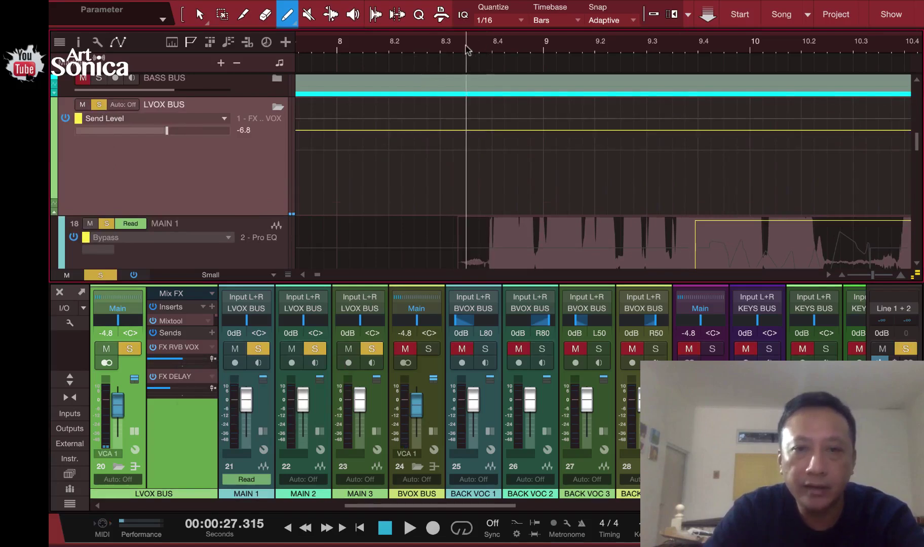
left_click(694, 47)
key("space")
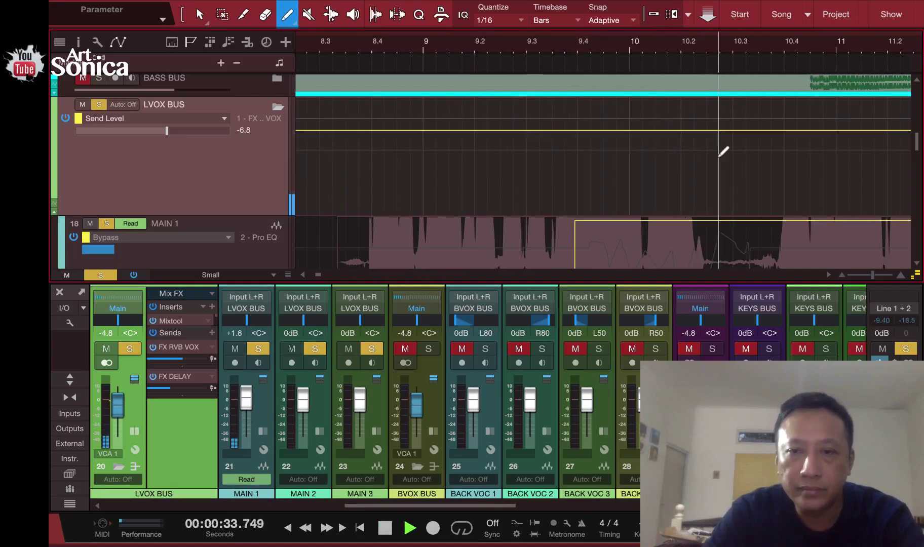
key("space")
Draw a freehand boost in LVOX BUS's FX RVB VOX send level until just past 10.2, and replace its rise with a straight line from about 9.4
left_click(576, 131)
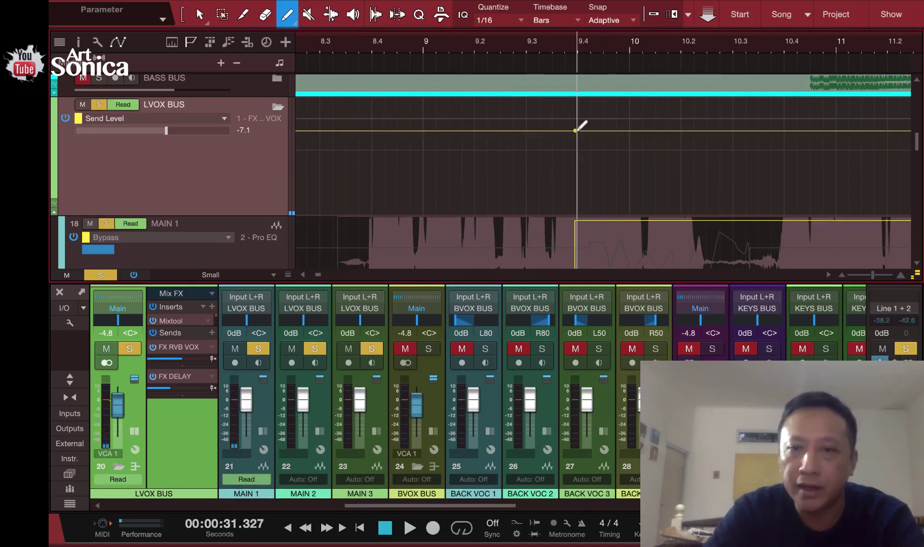
mouse_move(654, 126)
left_mouse_down()
mouse_move(676, 101)
mouse_move(702, 101)
left_mouse_up()
left_click(293, 23)
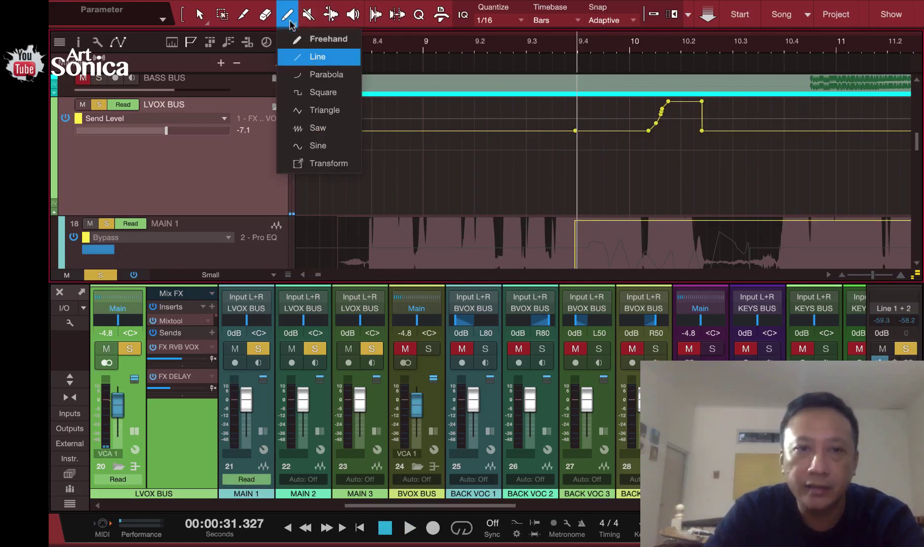
left_click(307, 56)
mouse_move(573, 129)
left_mouse_down()
mouse_move(697, 85)
mouse_move(674, 76)
left_mouse_up()
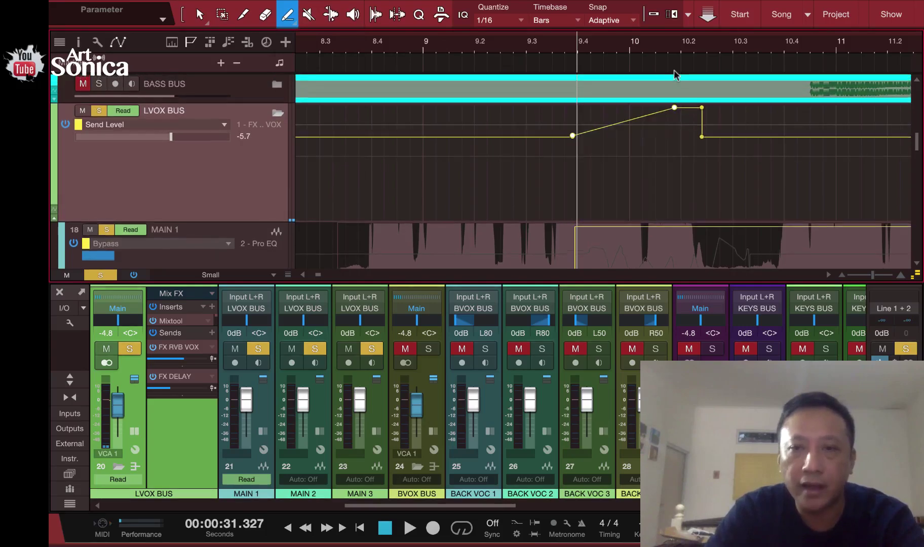
Play LVOX BUS twice from about 9.4 to hear the automated reverb send
key("space")
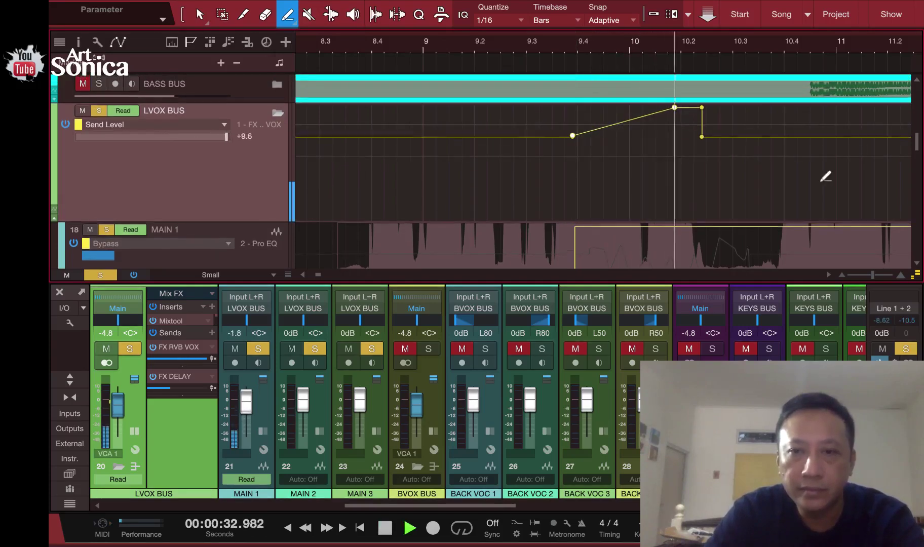
key("space")
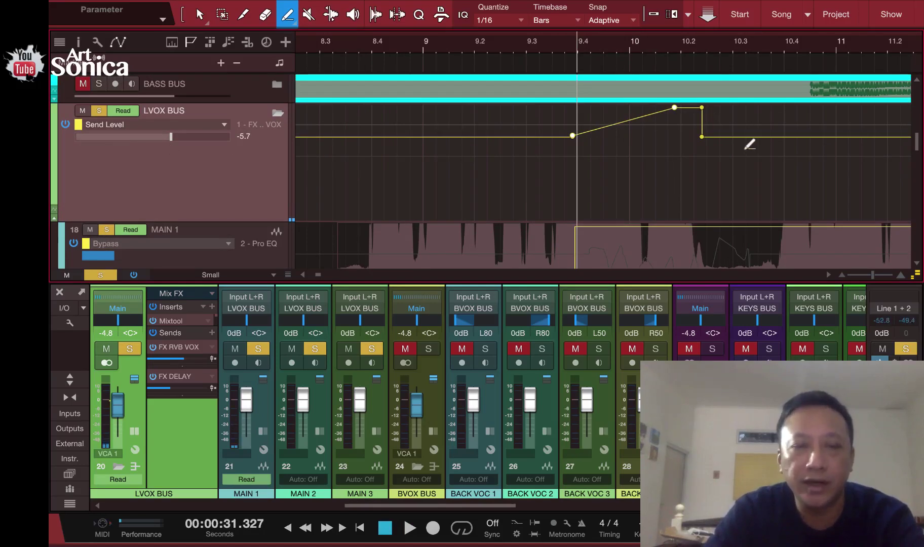
key("space")
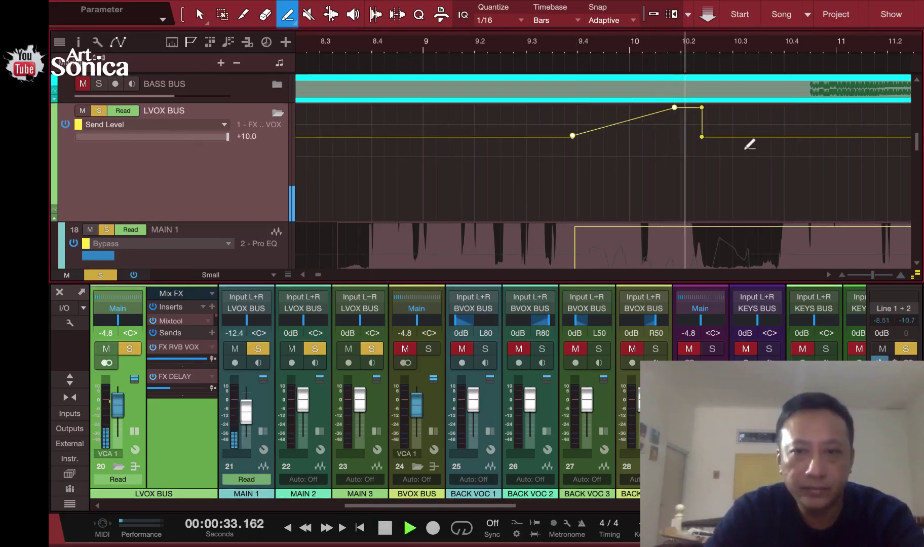
key("space")
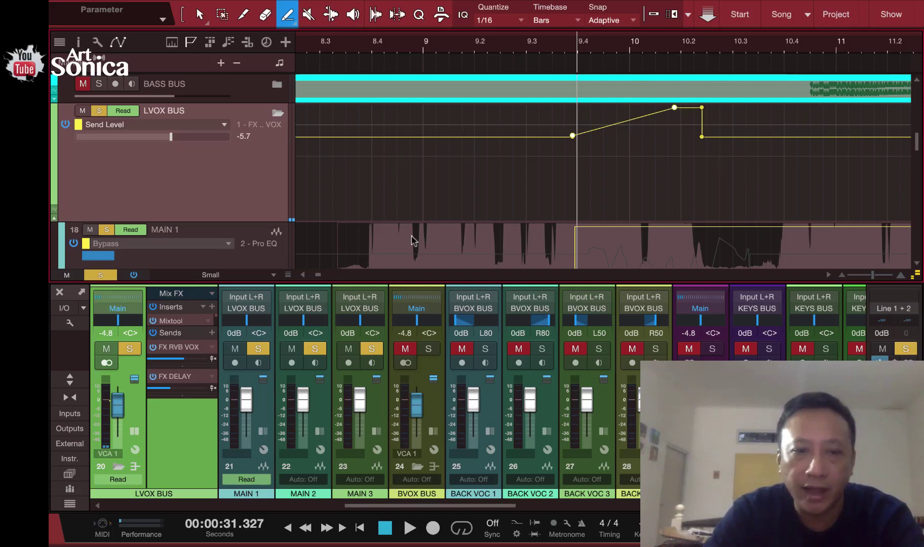
Select the FX DELAY send level of LVOX BUS and assign its automation to the LVOX BUS track
mouse_move(171, 391)
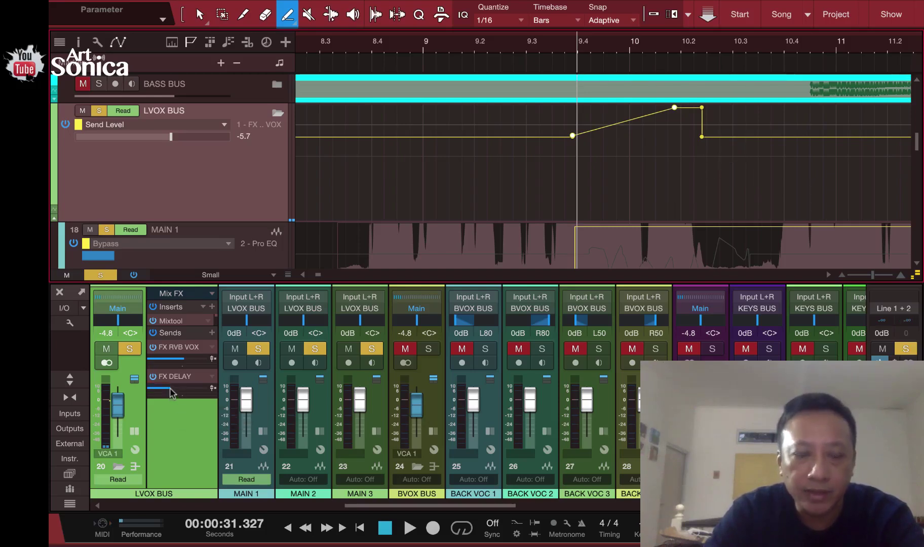
right_click(171, 391)
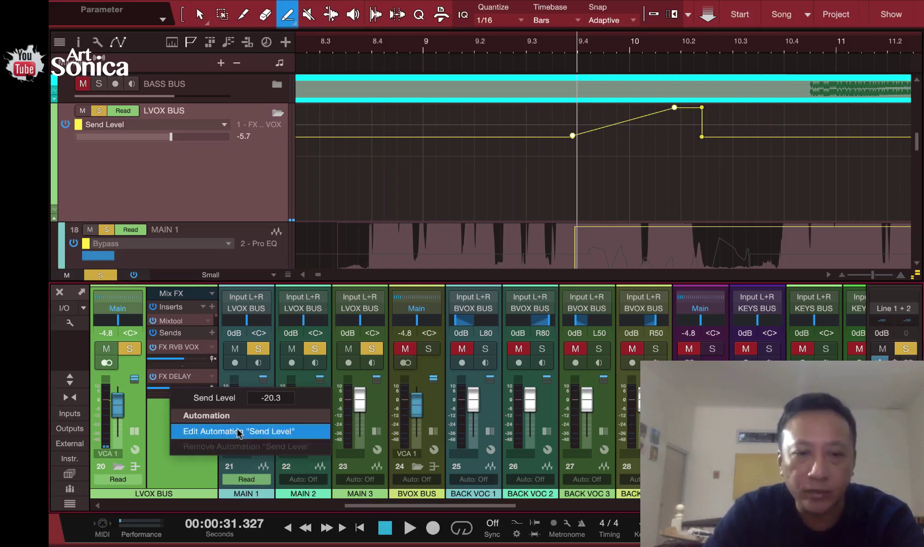
left_click(158, 426)
left_click(172, 392)
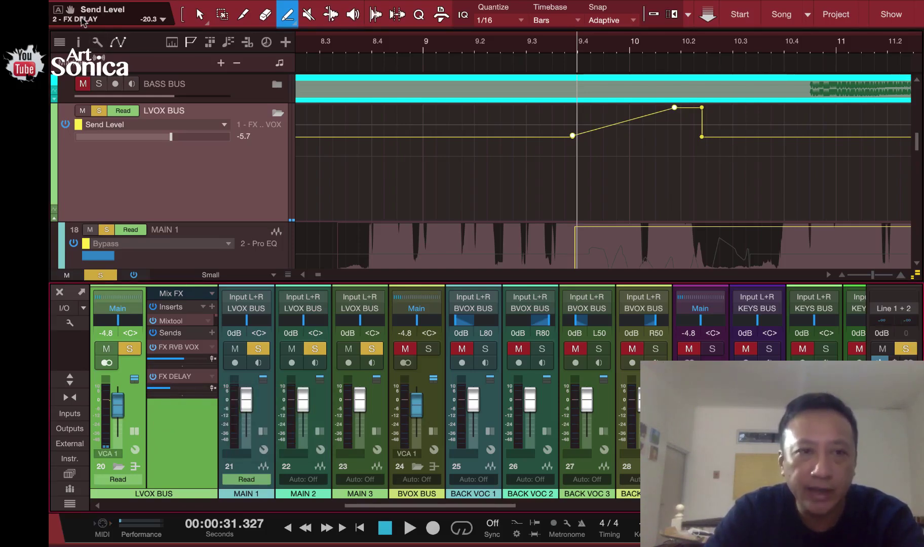
left_click_drag(71, 12, 222, 159)
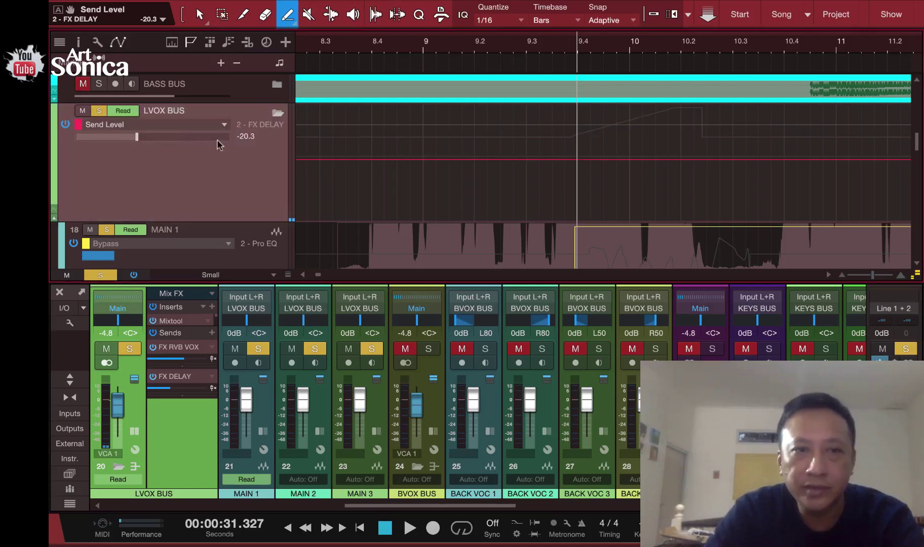
Create a separate automation track for the FX DELAY send level below LVOX BUS and name it Delay Automation
left_click_drag(70, 12, 221, 228)
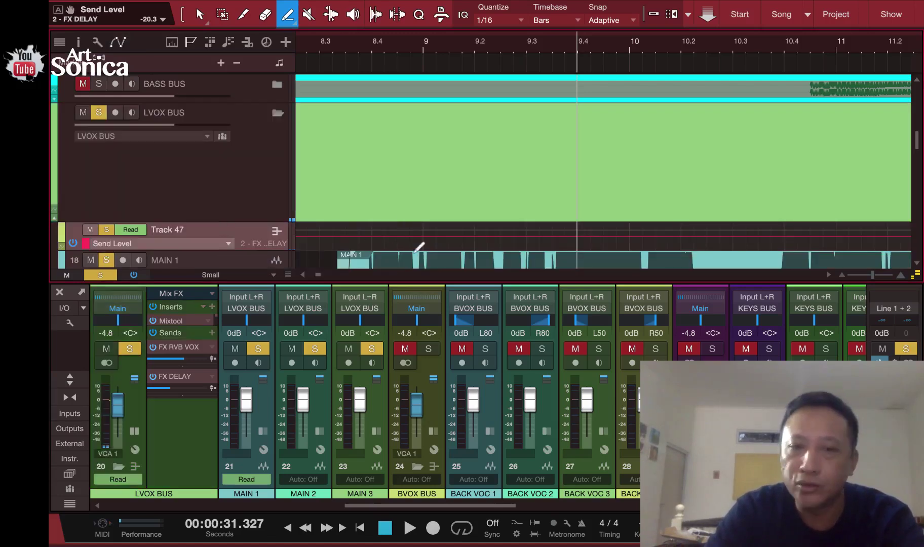
double_click(170, 229)
type("De")
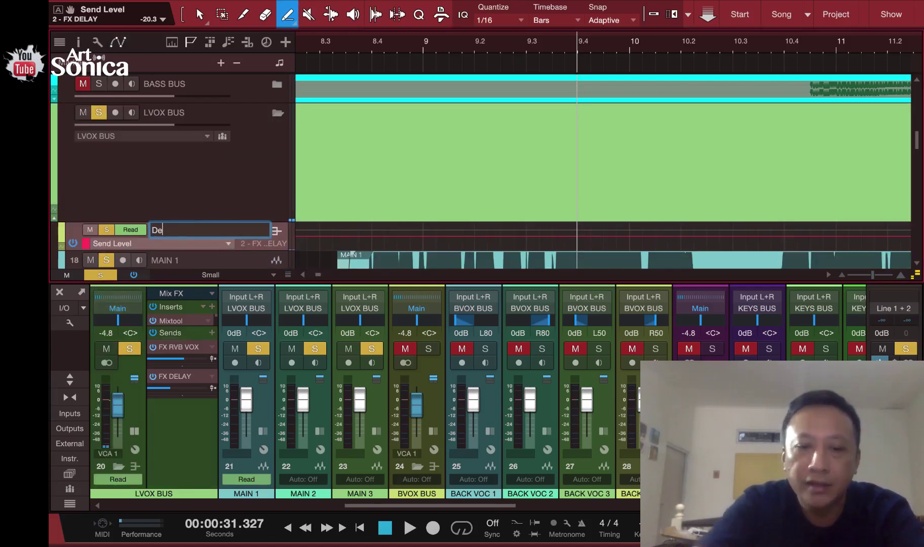
type("lay Automat")
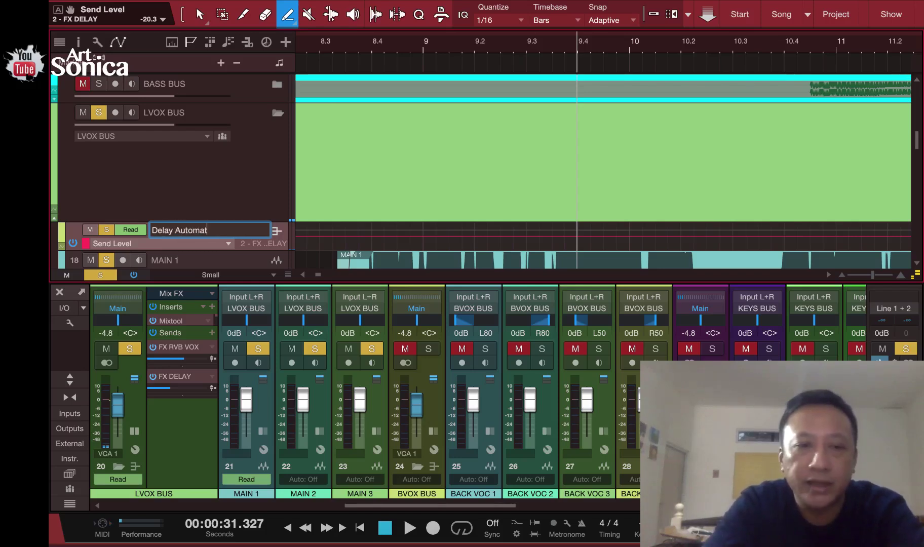
key("Return")
Show the automation of LVOX BUS again and check which parameters it offers
left_click(201, 190)
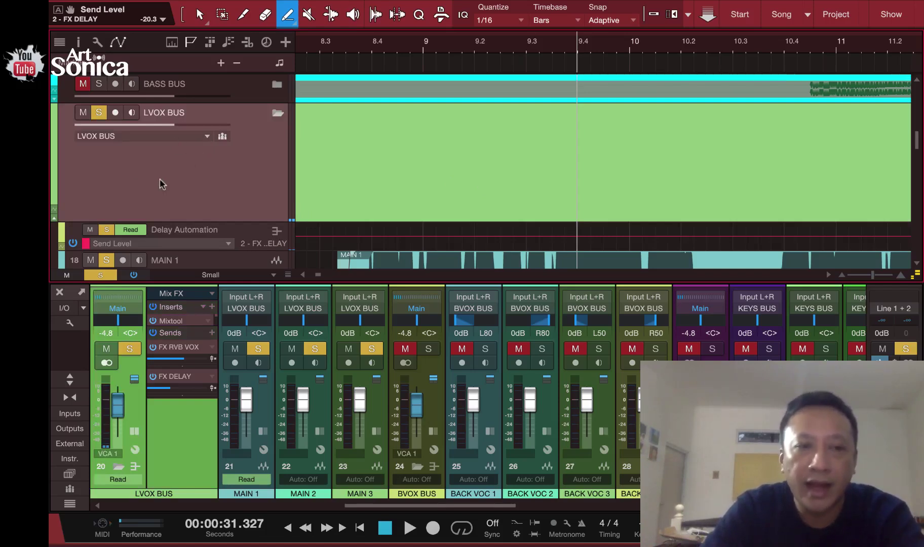
key("a")
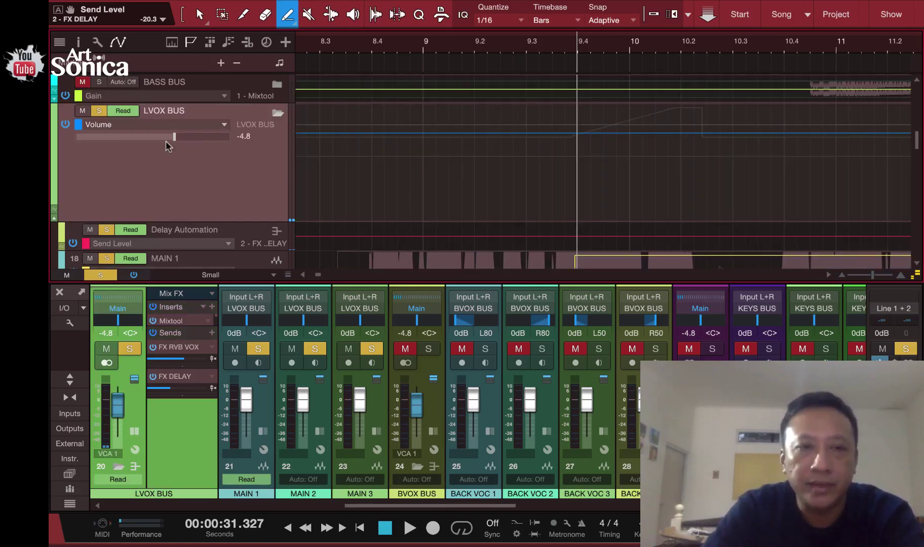
left_click(225, 127)
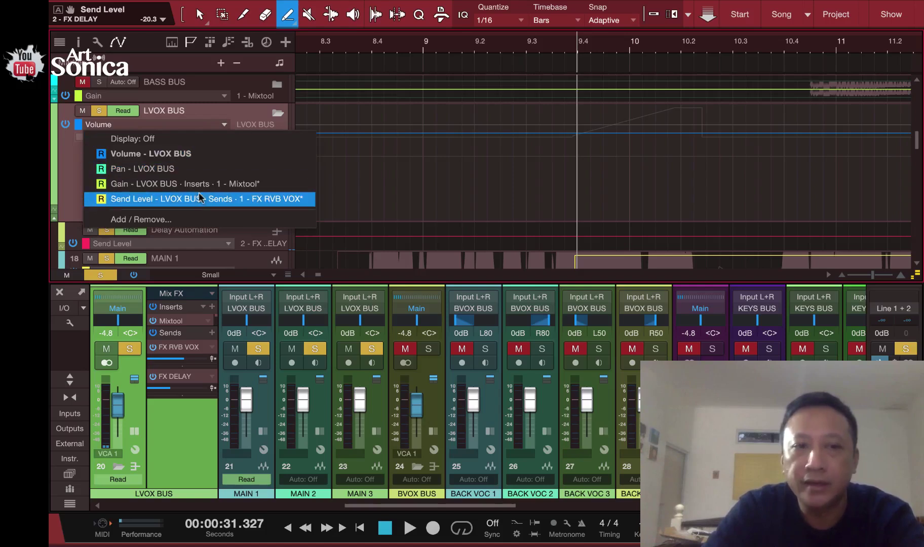
left_click(68, 174)
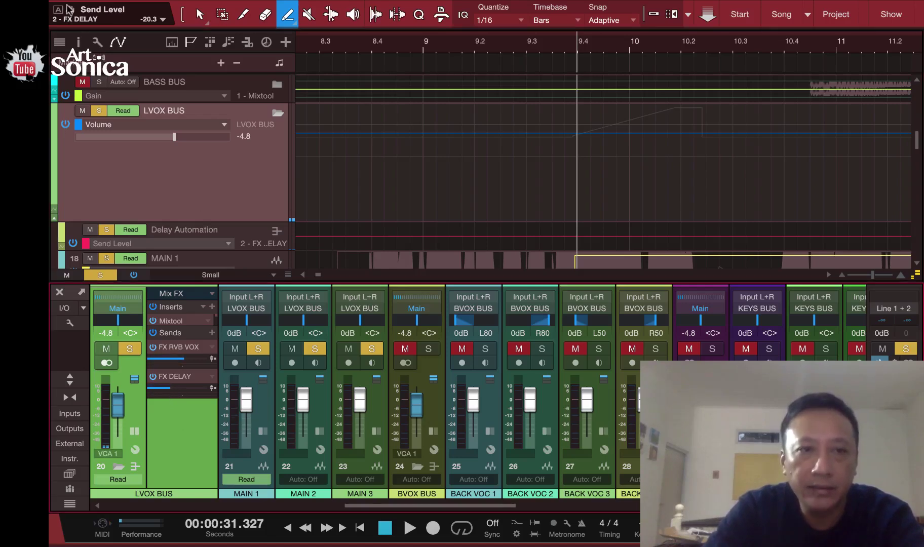
Move the FX DELAY send level automation back onto the LVOX BUS track
left_click_drag(93, 22, 223, 171)
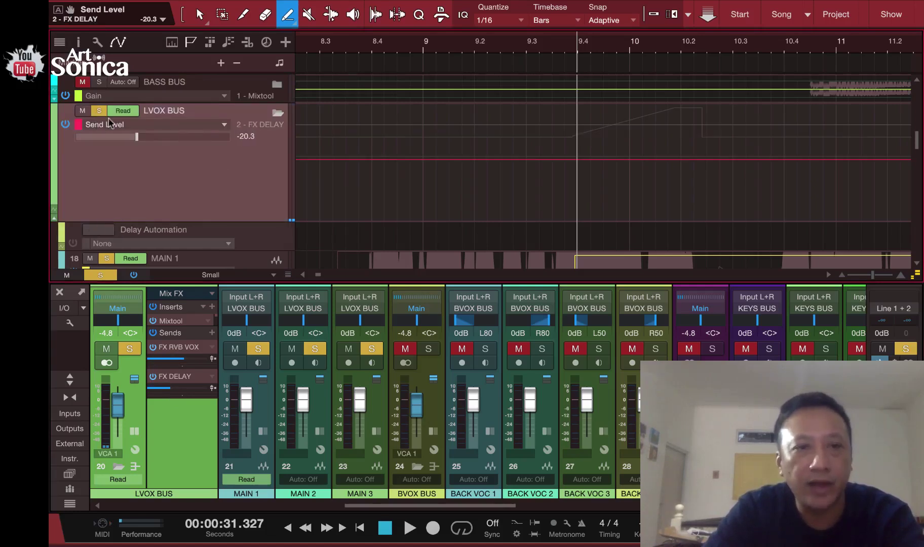
left_click(211, 125)
left_click(171, 214)
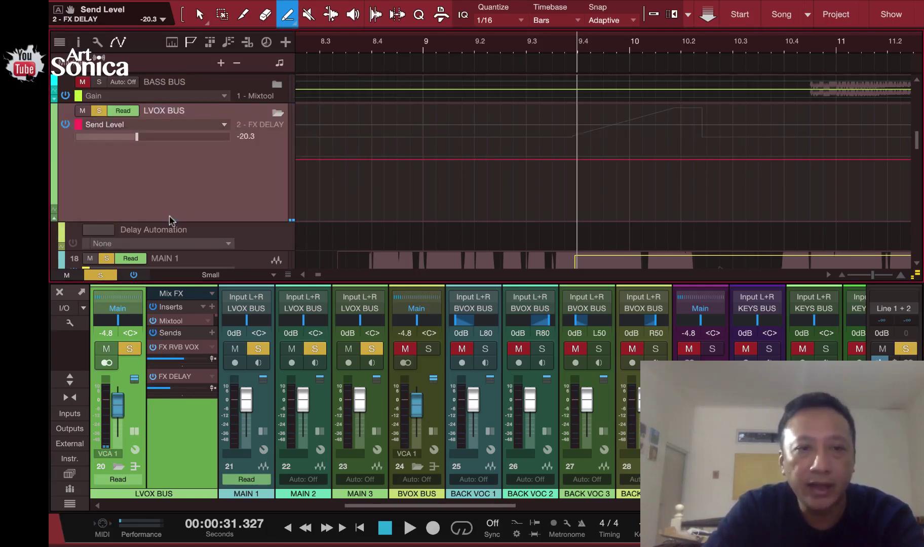
Draw a freehand FX DELAY send level curve on LVOX BUS from about bar 10 to bar 10.4 and play it back
scroll(610, 191, "down", 2)
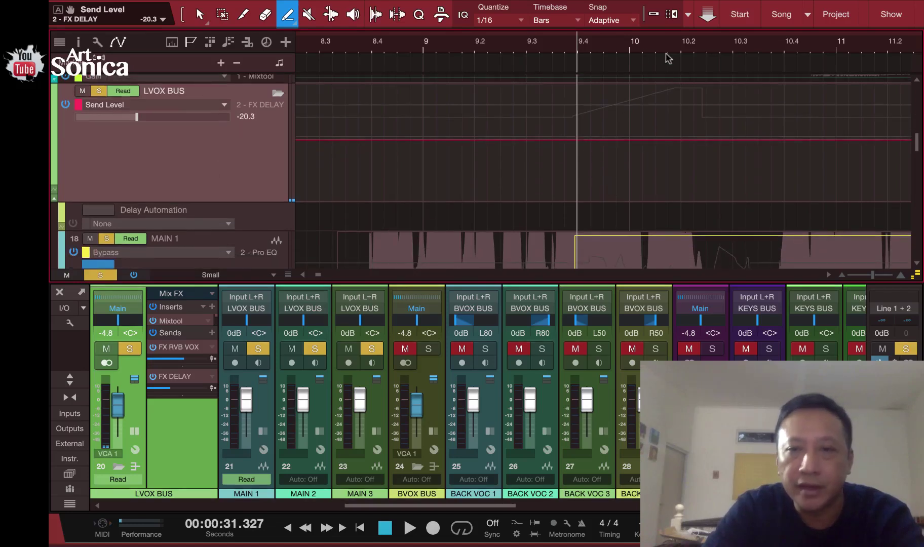
left_click(640, 44)
left_click(624, 45)
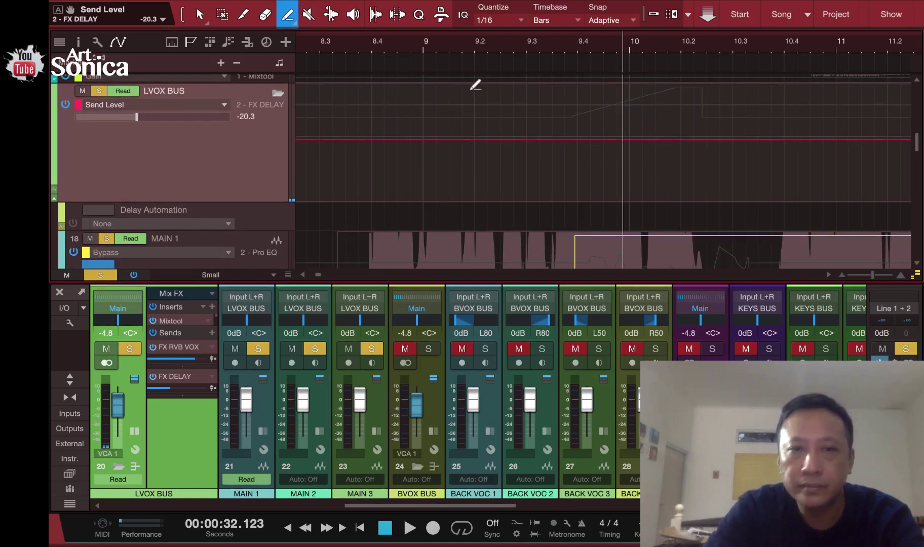
left_click(294, 23)
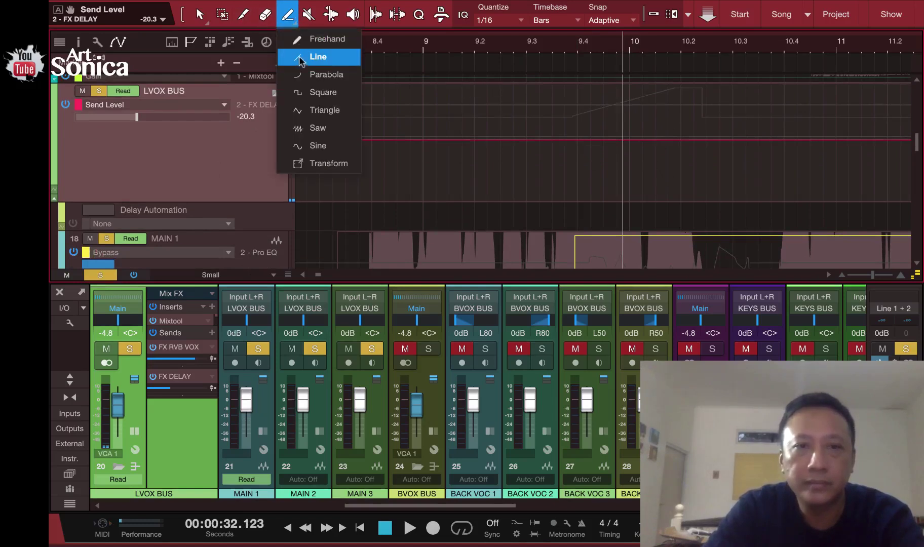
left_click(300, 39)
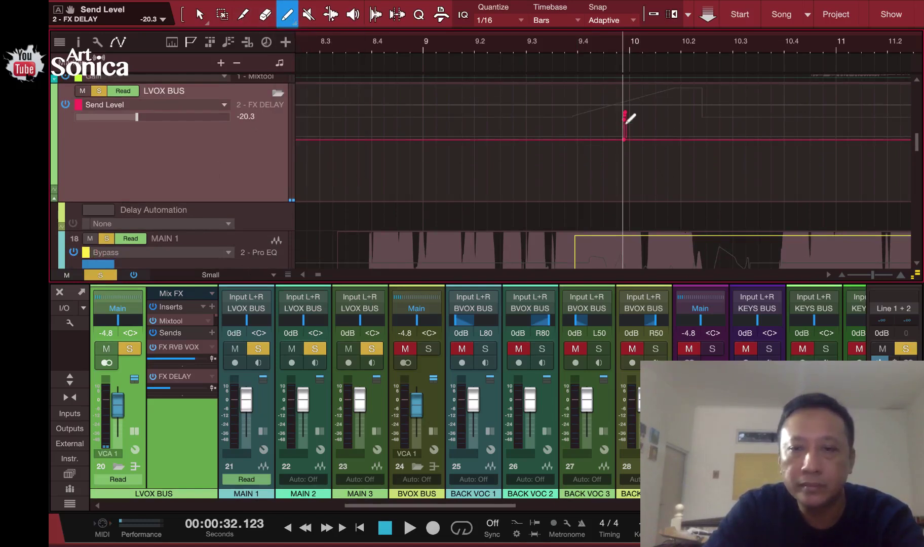
left_click_drag(651, 74, 801, 196)
left_click(505, 42)
key("space")
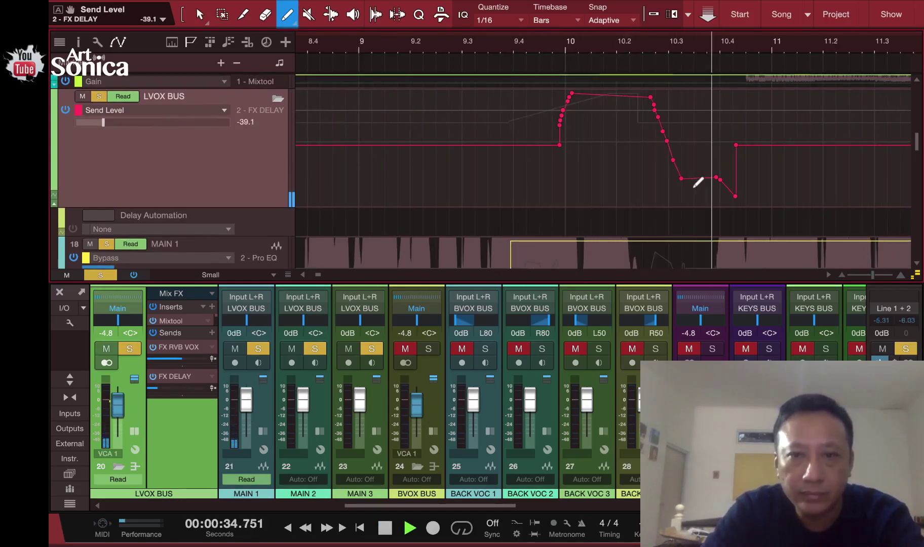
key("space")
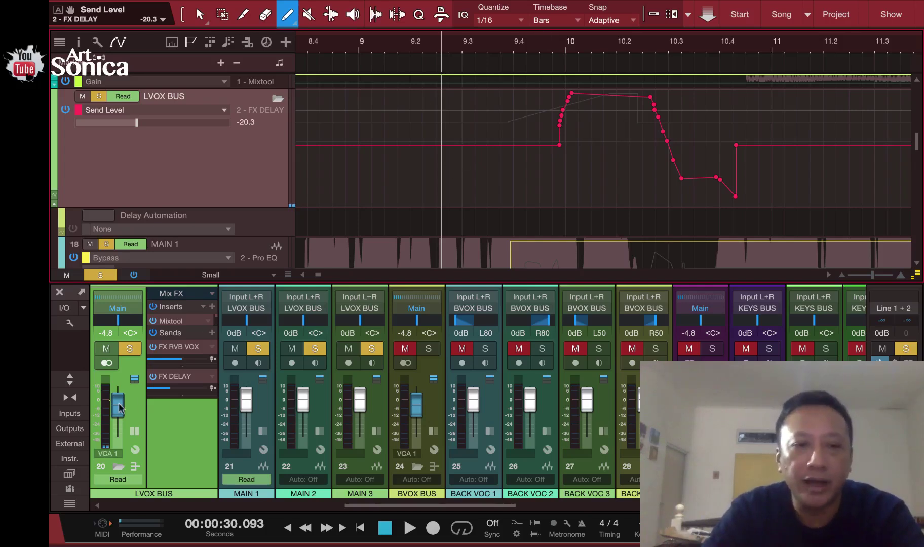
Show the Pan automation of LVOX BUS and play the vocal passage from about bar 9.2
right_click(120, 320)
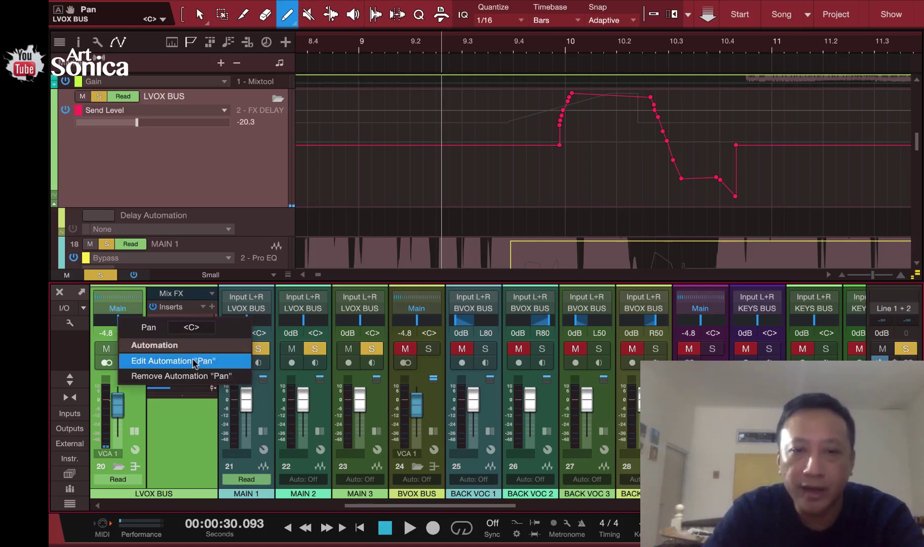
left_click(173, 361)
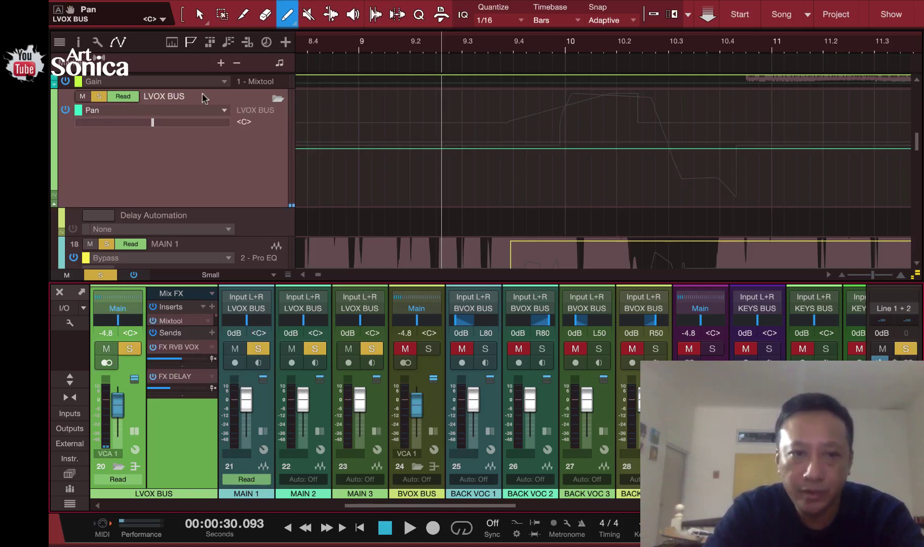
left_click(439, 44)
key("space")
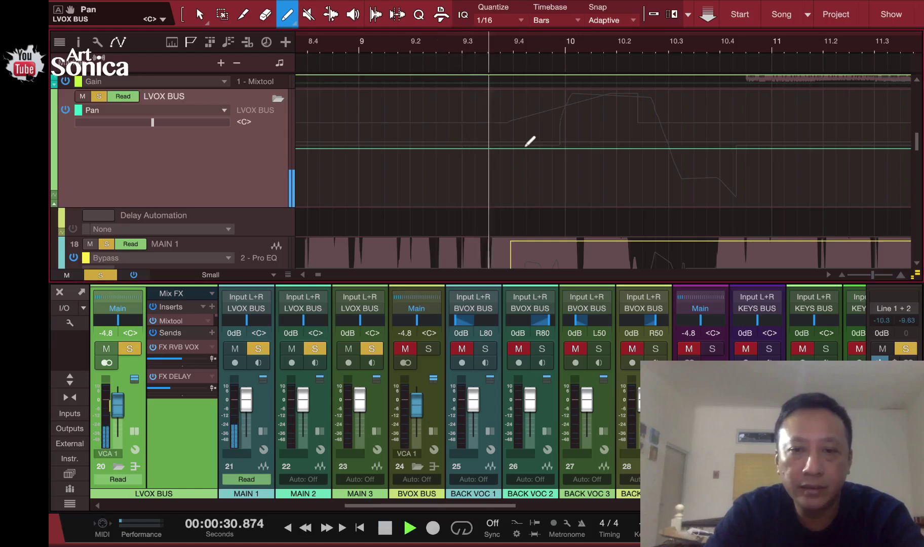
key("space")
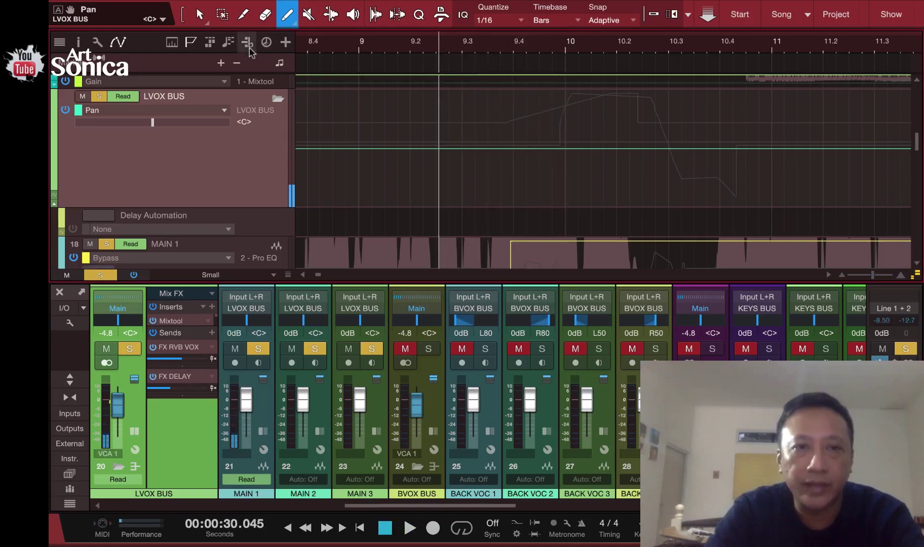
Draw a sine-shaped pan automation on LVOX BUS from bar 9 to about bar 10.2 and play it back
left_click(291, 25)
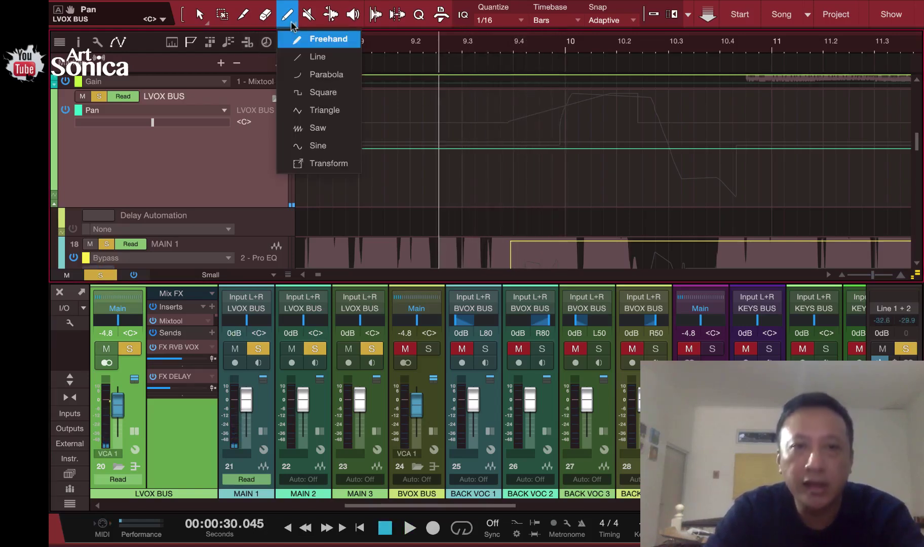
left_click(317, 147)
mouse_move(363, 96)
left_mouse_down()
mouse_move(414, 77)
mouse_move(639, 68)
mouse_move(634, 78)
left_mouse_up()
key("space")
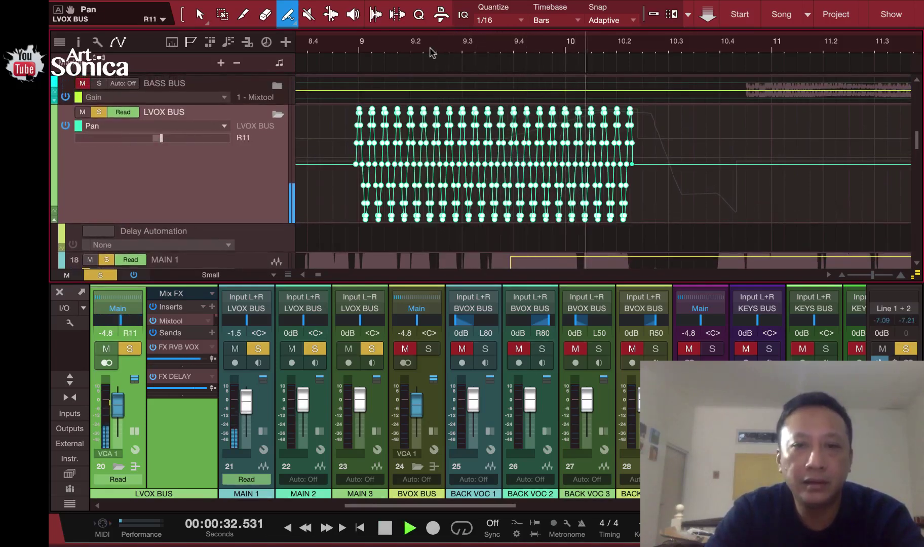
key("space")
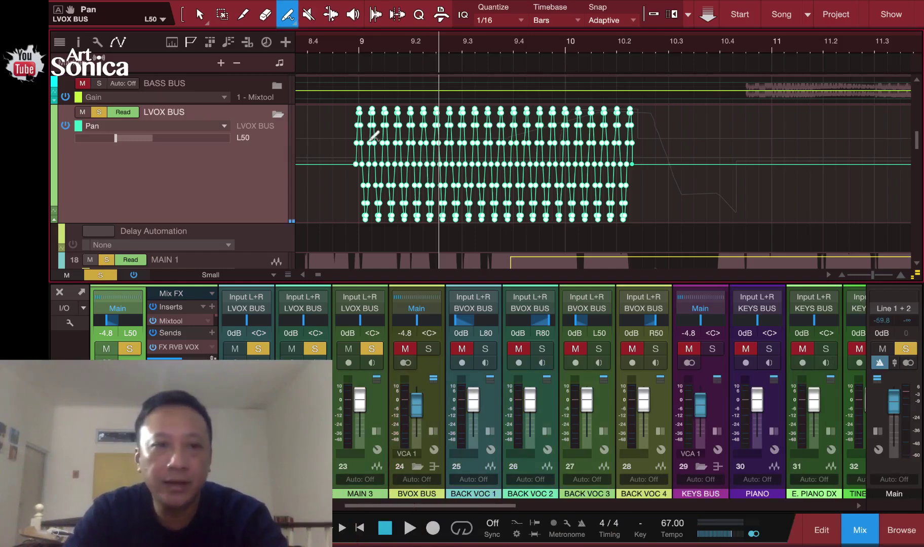
Play the last part of the song and place the playback cursor at about bar 62, with the Arrow tool active
scroll(734, 123, "right", 3)
scroll(735, 122, "down", 10)
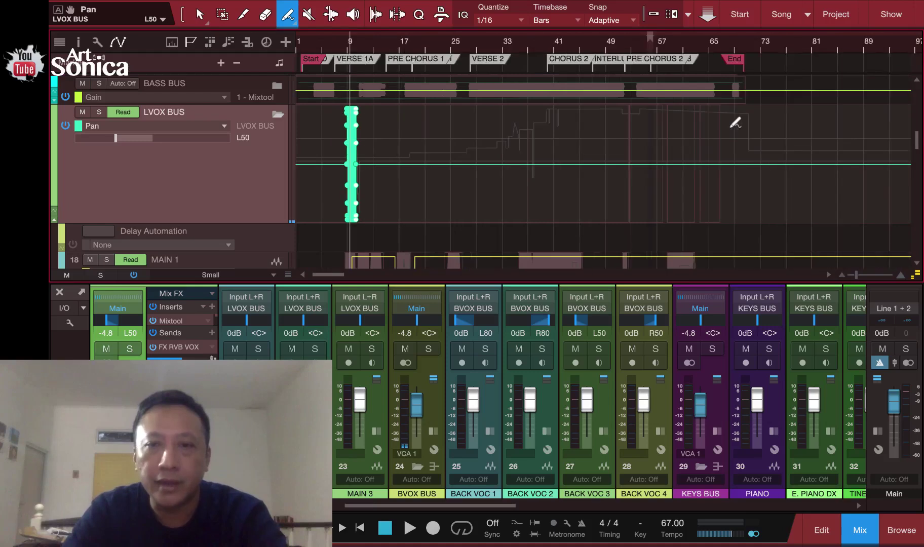
scroll(735, 123, "down", 3)
scroll(479, 53, "up", 4)
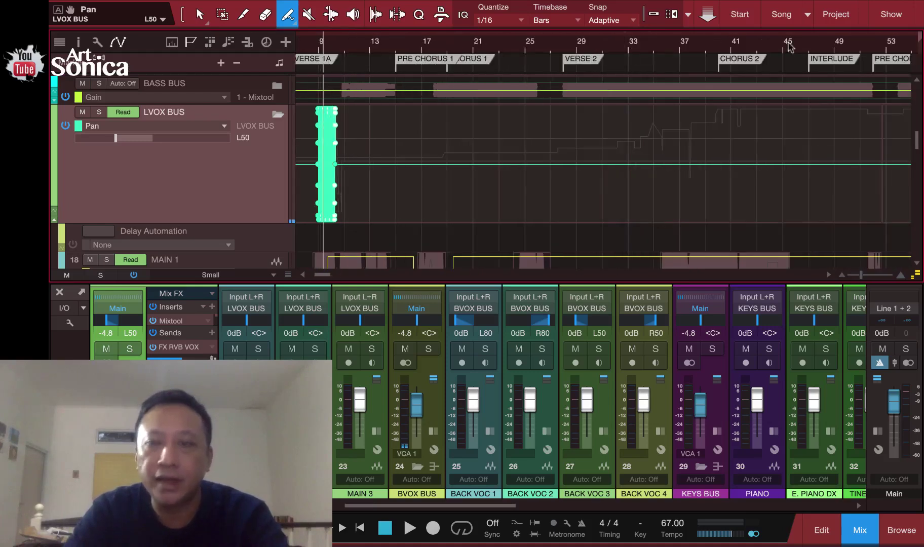
left_click(681, 48)
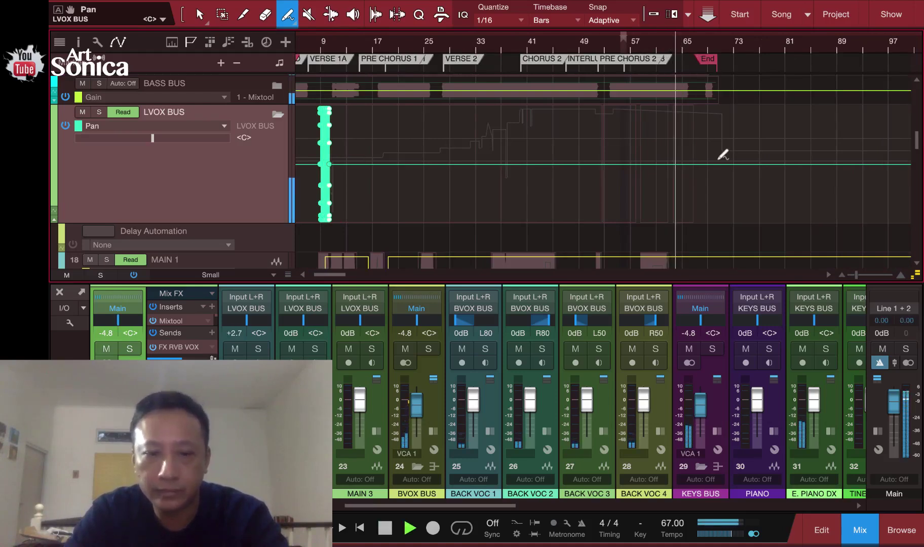
key("1")
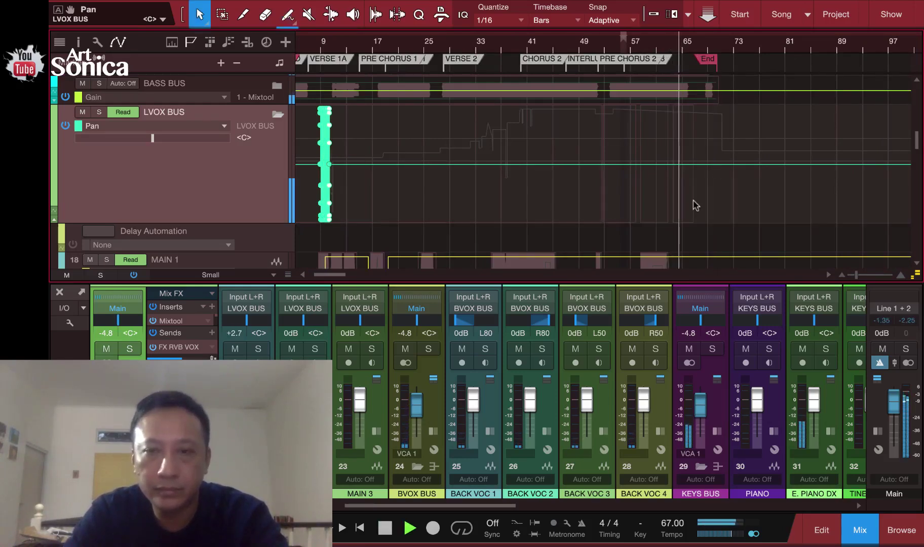
key("space")
left_click(669, 49)
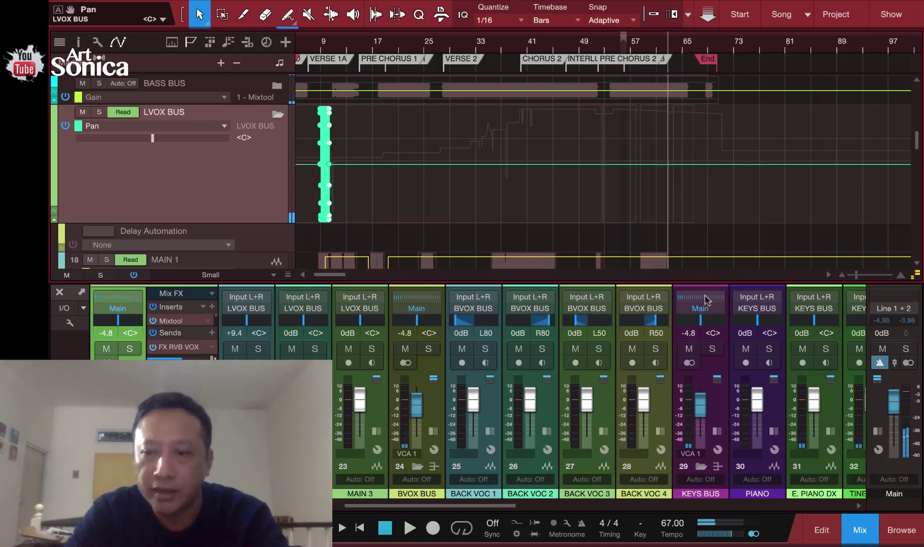
Show the Volume automation of the Main output and enlarge its lane
right_click(893, 406)
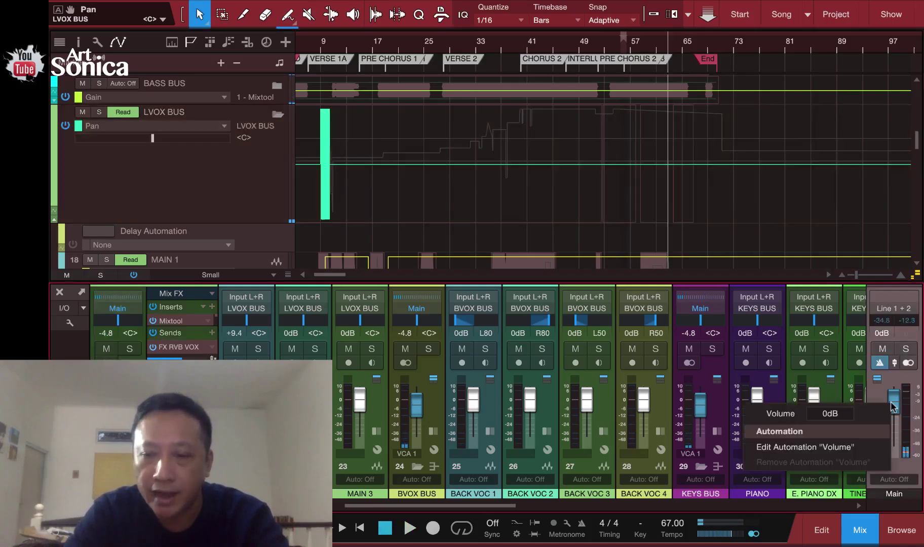
left_click(810, 447)
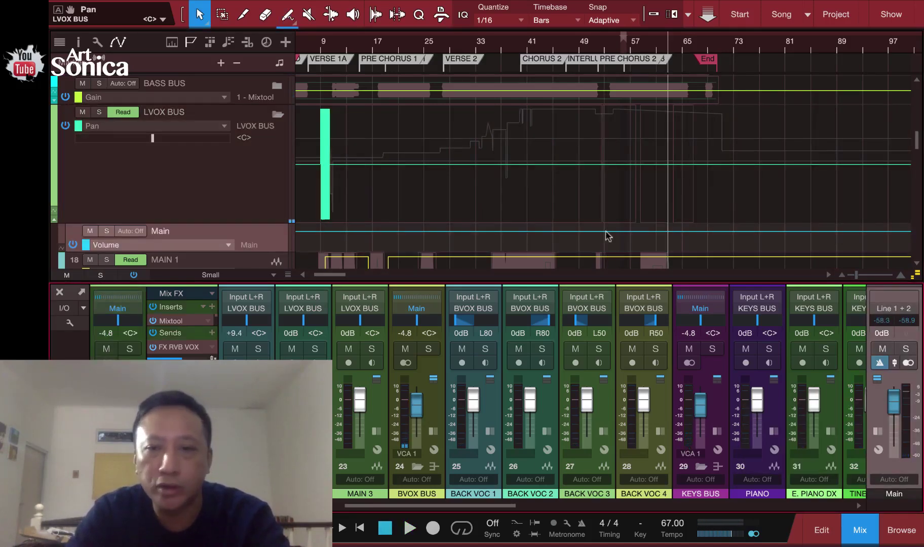
left_click_drag(276, 252, 275, 267)
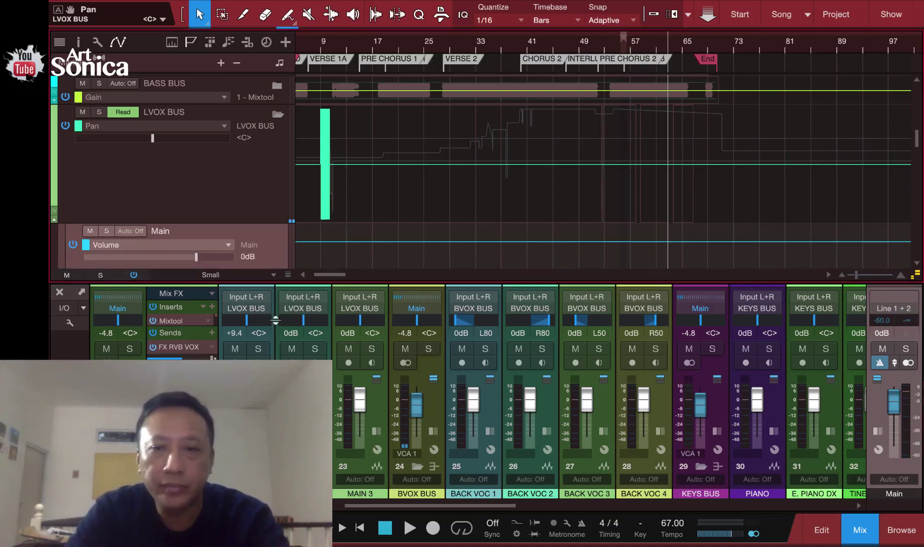
scroll(444, 180, "down", 3)
Create a fade-out on the Main volume from about bar 62 to bar 69 and play it back
left_click(667, 176)
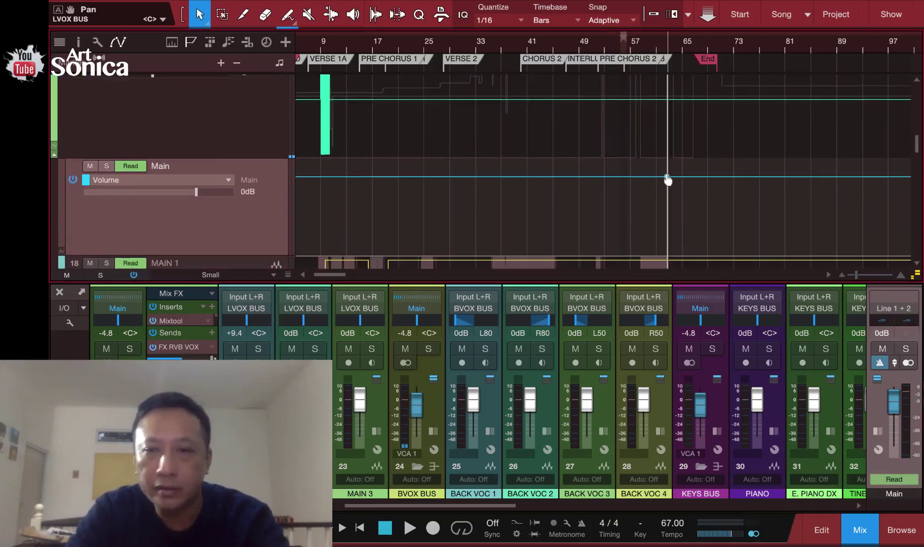
left_click_drag(722, 189, 711, 281)
left_click(654, 48)
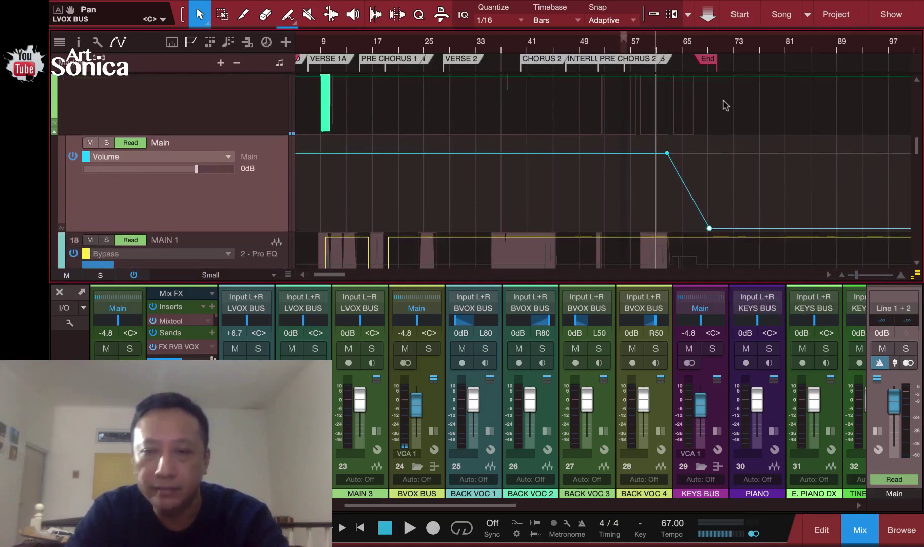
key("space")
key("e")
left_click(779, 191)
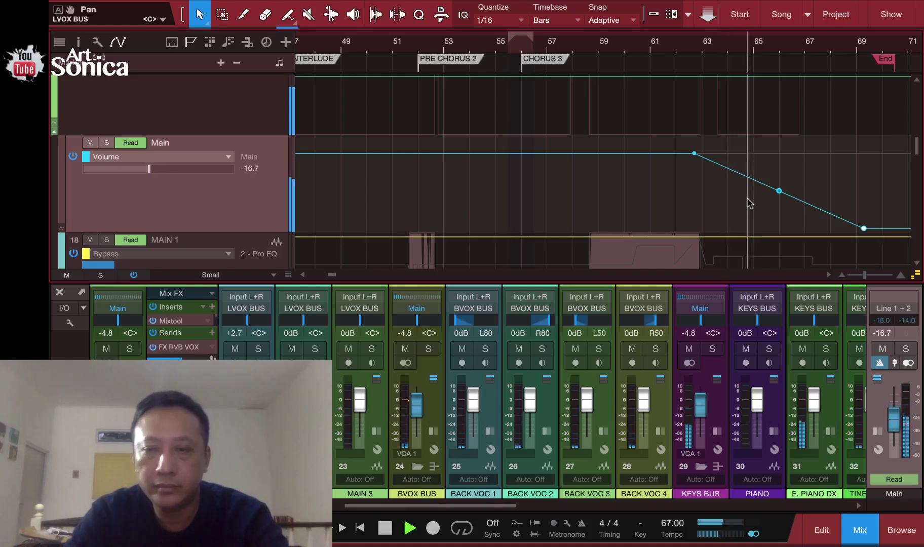
key("space")
Create a fade-in on the Main volume from about bar 6.5 to bar 10.5, with a bend near bar 8
key("Home")
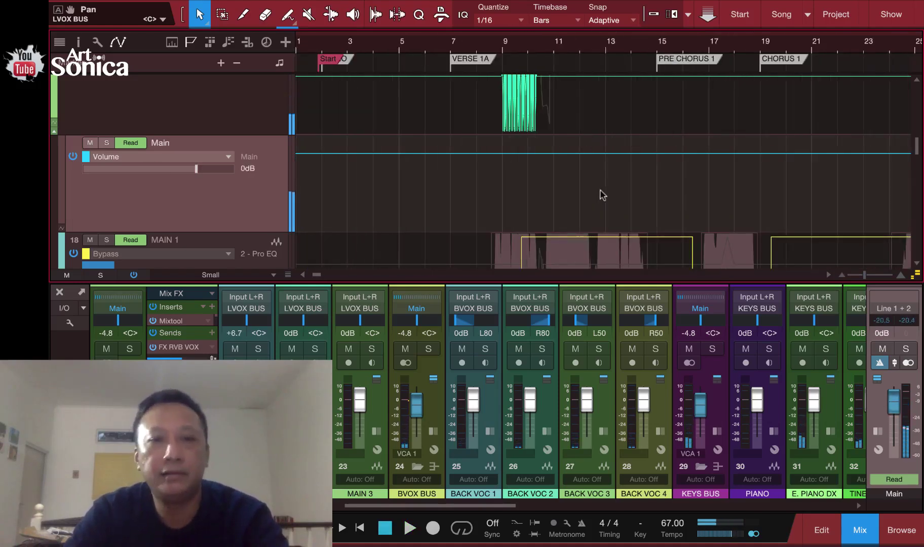
left_click(452, 49)
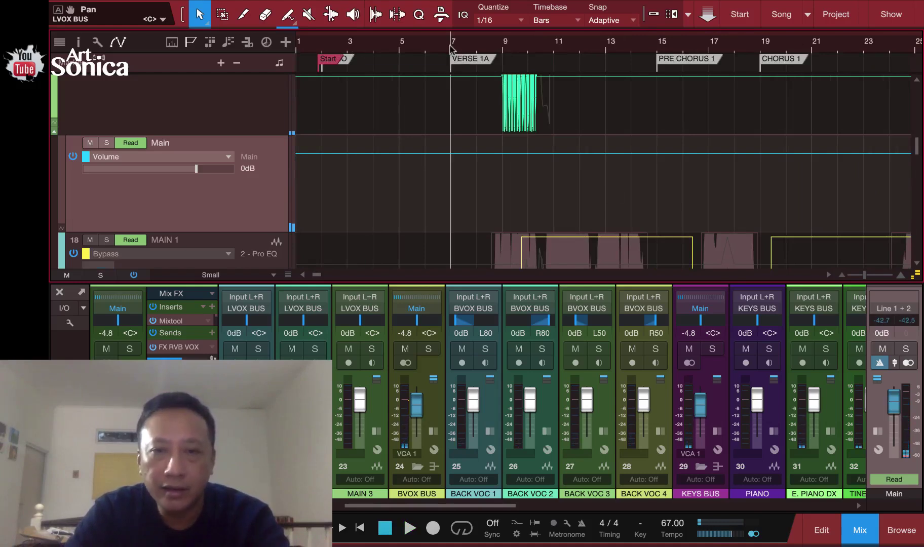
left_click(542, 153)
left_click_drag(460, 153, 439, 249)
left_click_drag(486, 194, 471, 179)
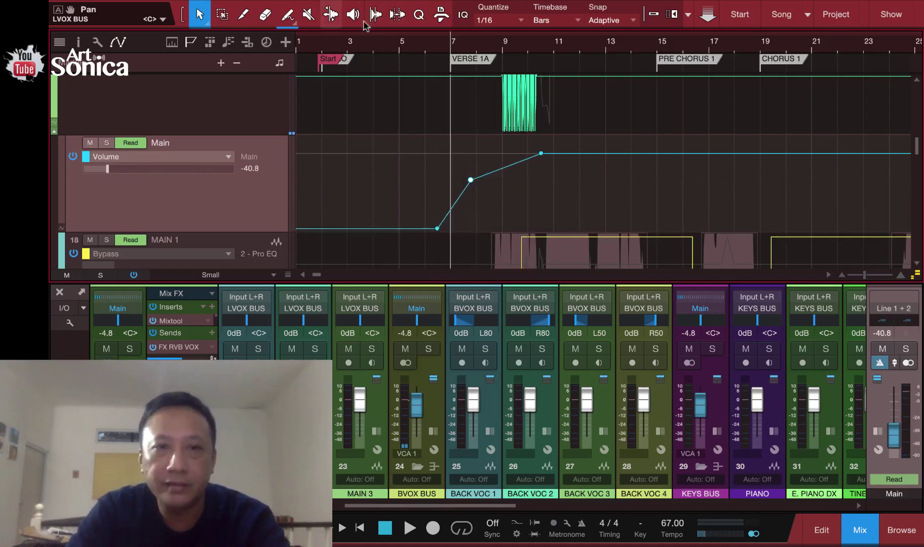
Redraw the Main volume fade-in freehand as a rounded curve up to about bar 9 and play it back from before bar 6
left_click(419, 41)
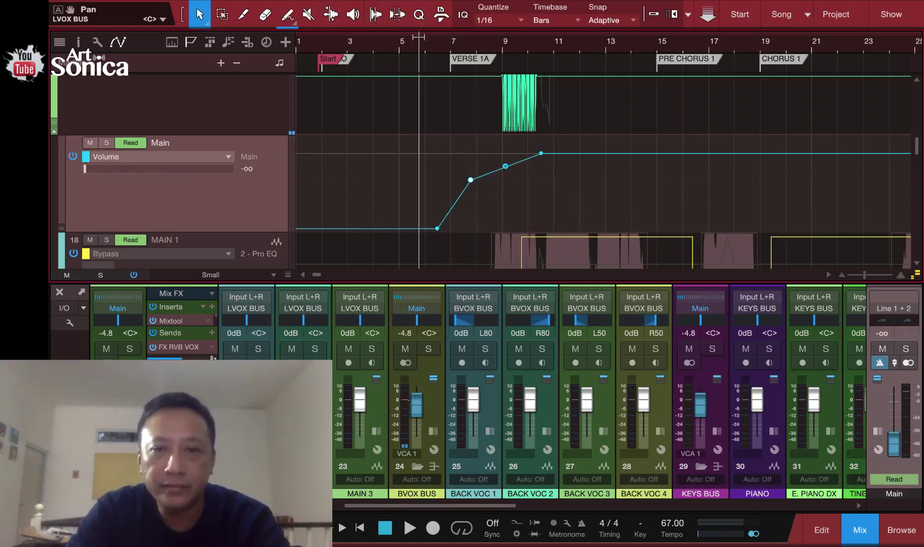
left_click(289, 22)
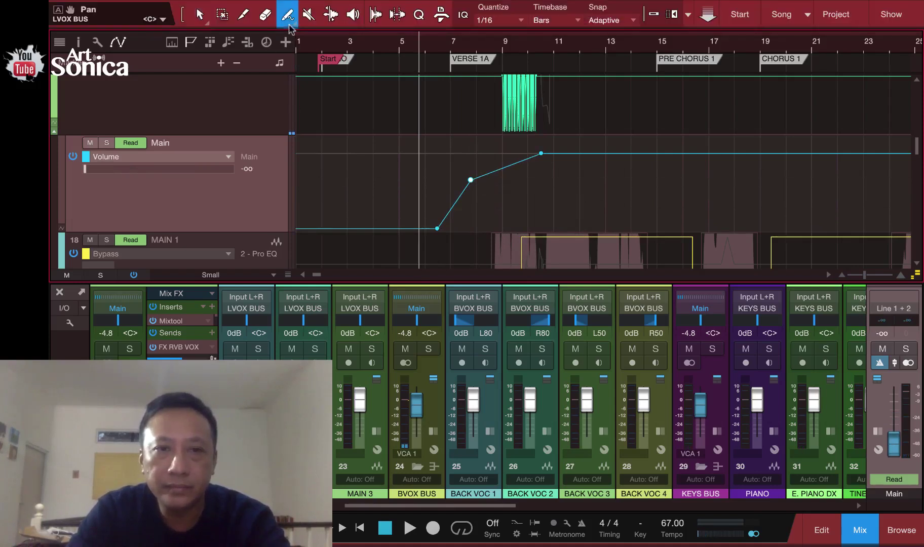
left_click(294, 26)
left_click(326, 56)
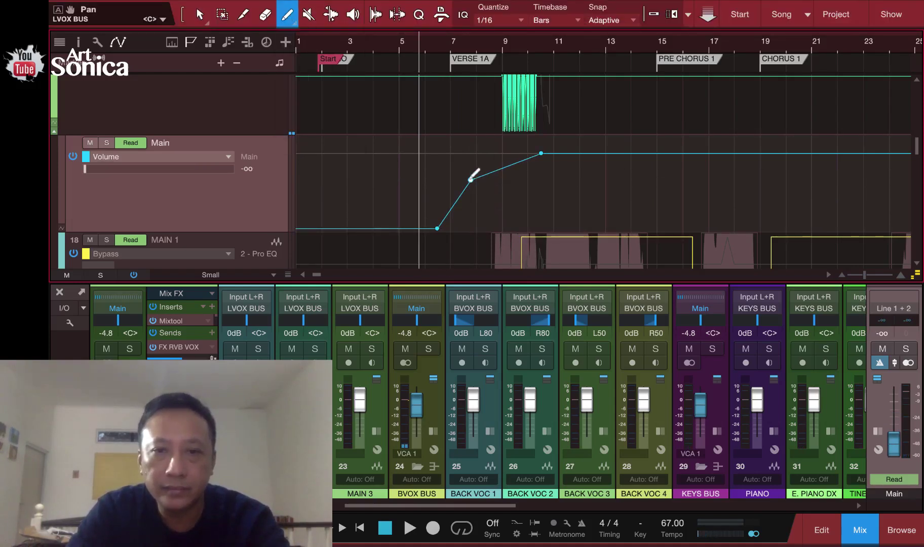
left_click_drag(469, 170, 515, 164)
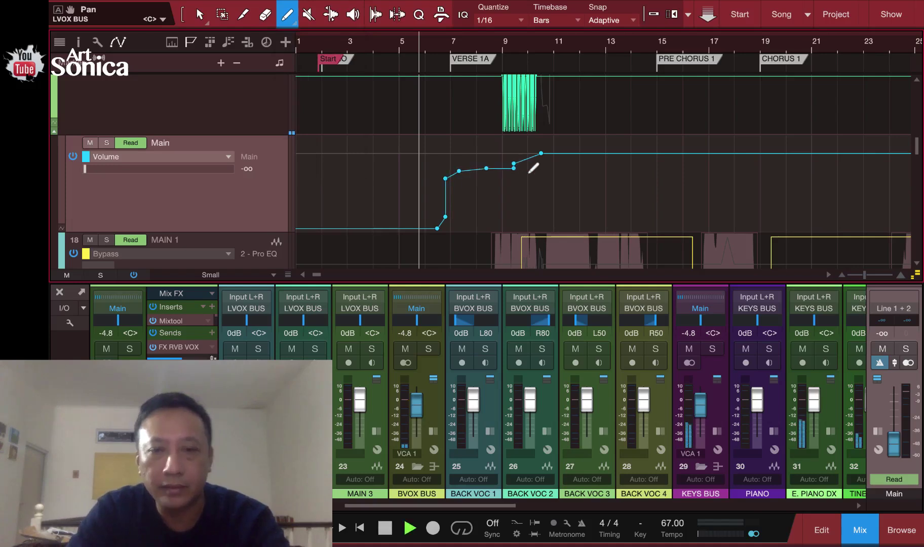
mouse_move(444, 209)
left_mouse_down()
mouse_move(534, 147)
mouse_move(553, 149)
left_mouse_up()
key("space")
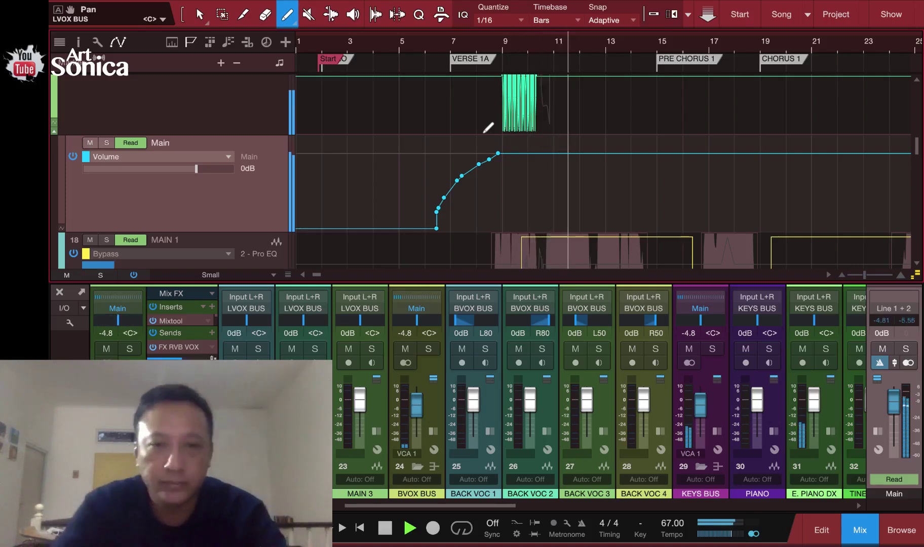
key("space")
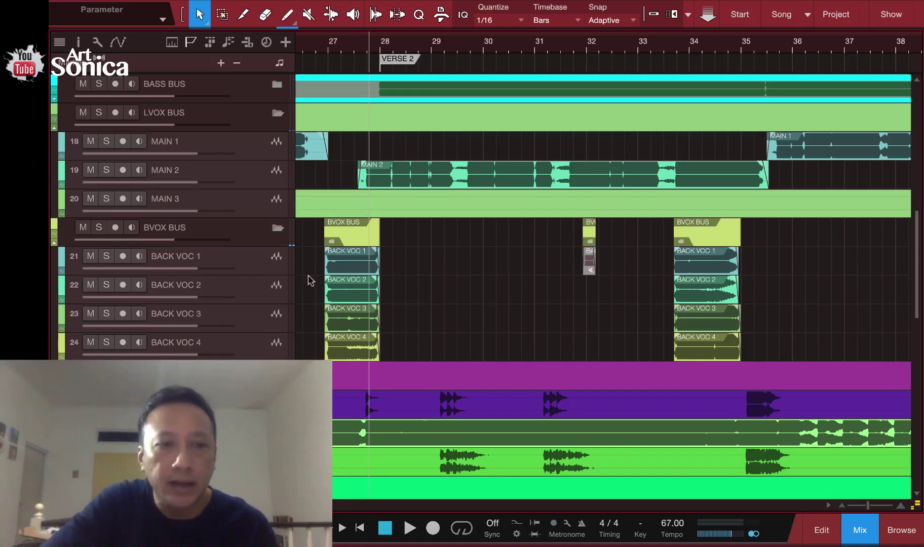
scroll(404, 293, "up", 1)
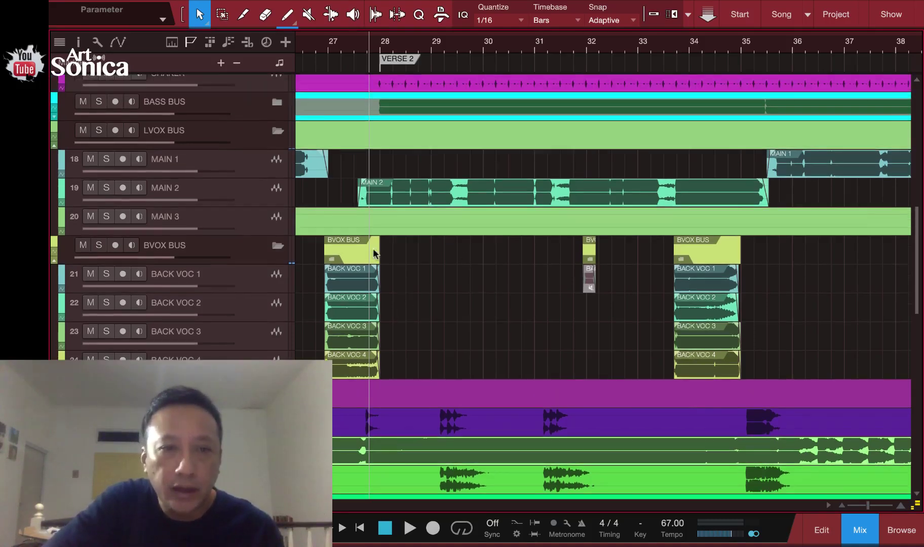
scroll(244, 190, "up", 1)
scroll(398, 219, "left", 1)
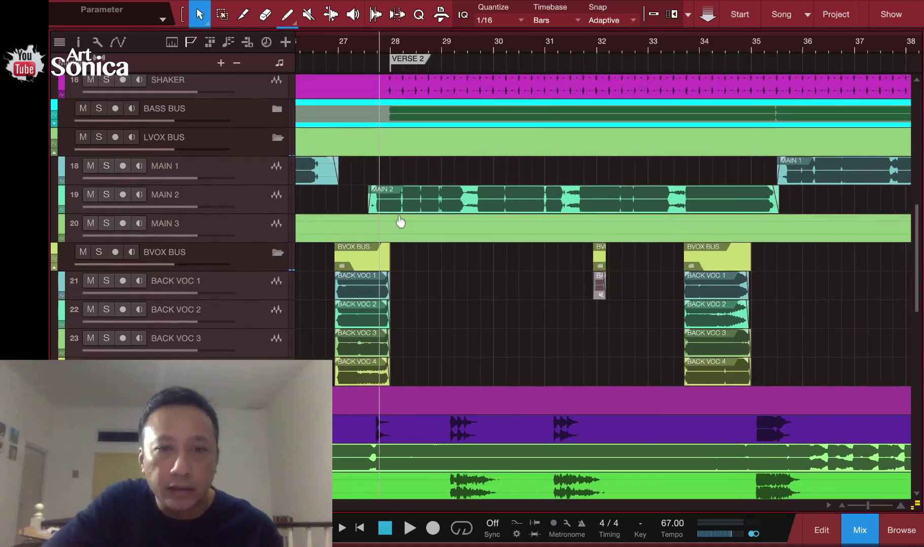
Solo the MAIN 2 track and insert the VComp Stereo compressor on its mixer channel
left_click(107, 195)
left_click(250, 206)
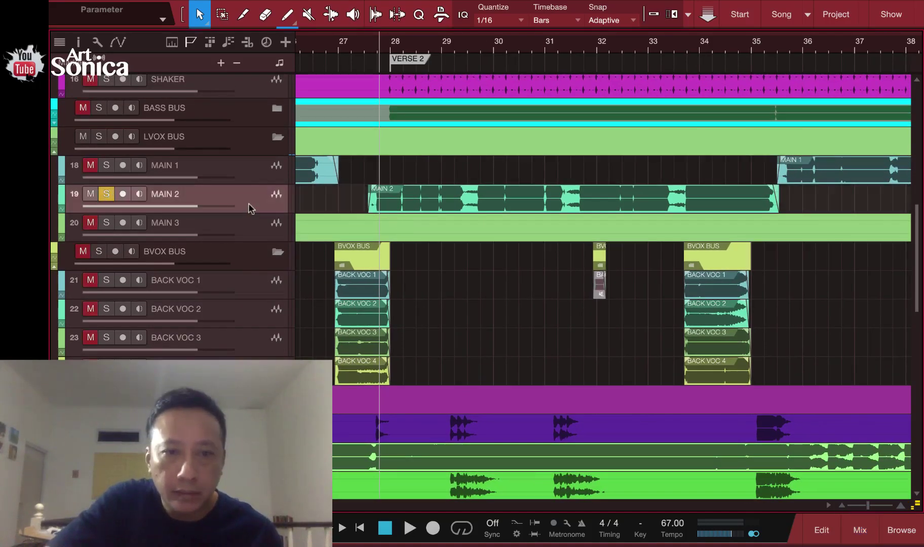
key("F3")
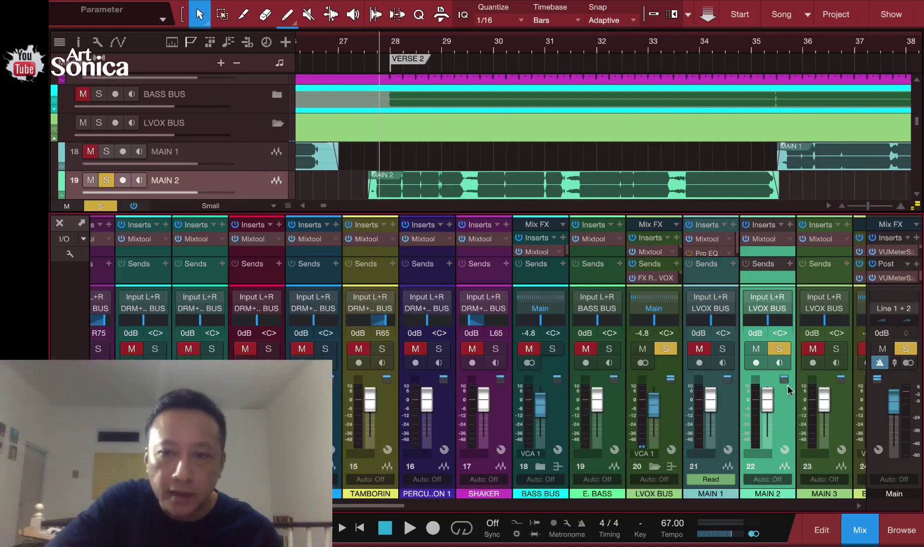
left_click(791, 225)
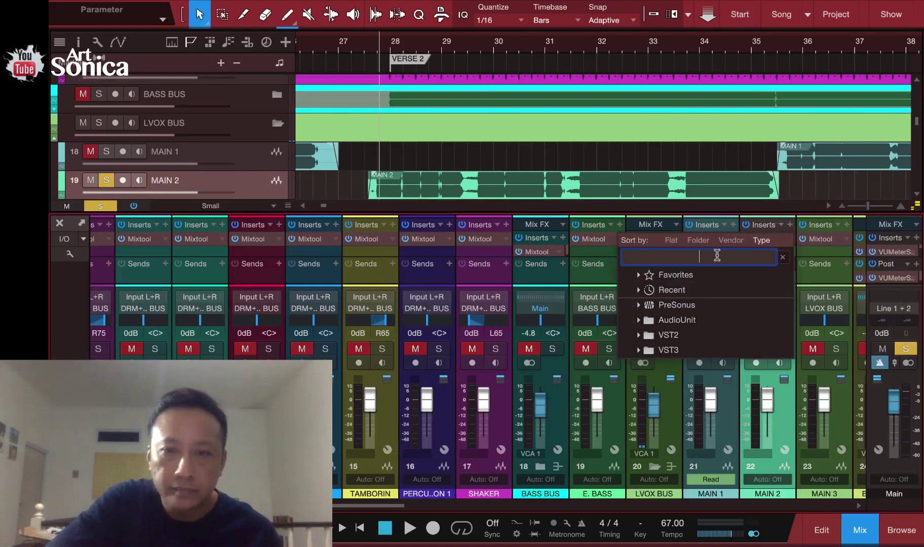
type("vcomp")
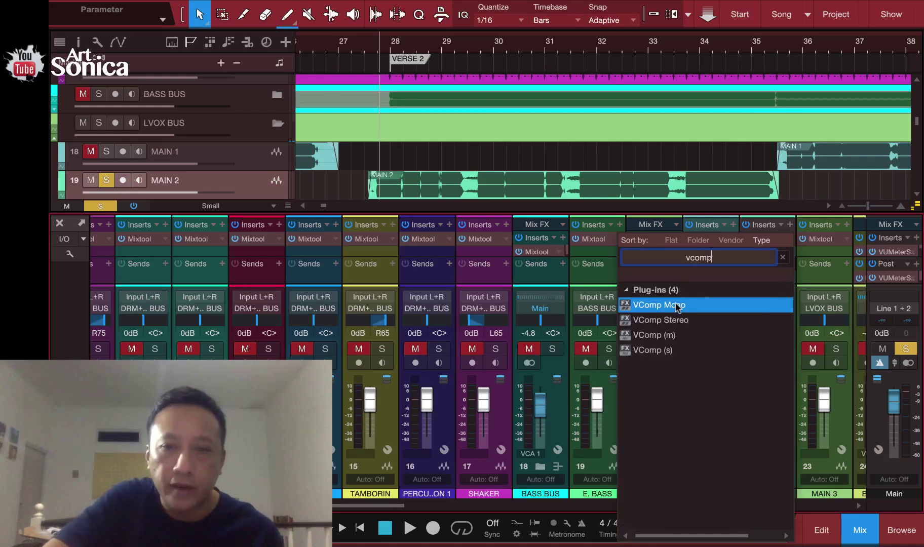
left_click(668, 319)
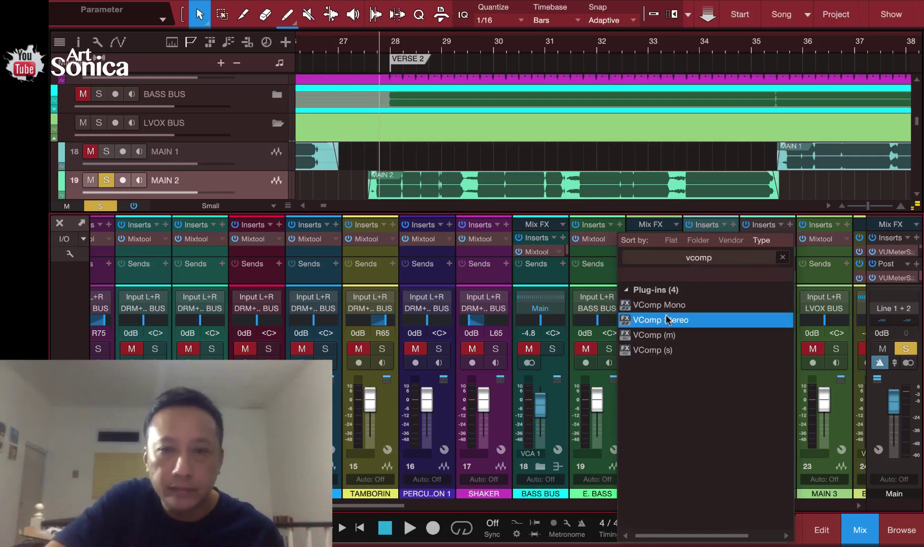
key("Return")
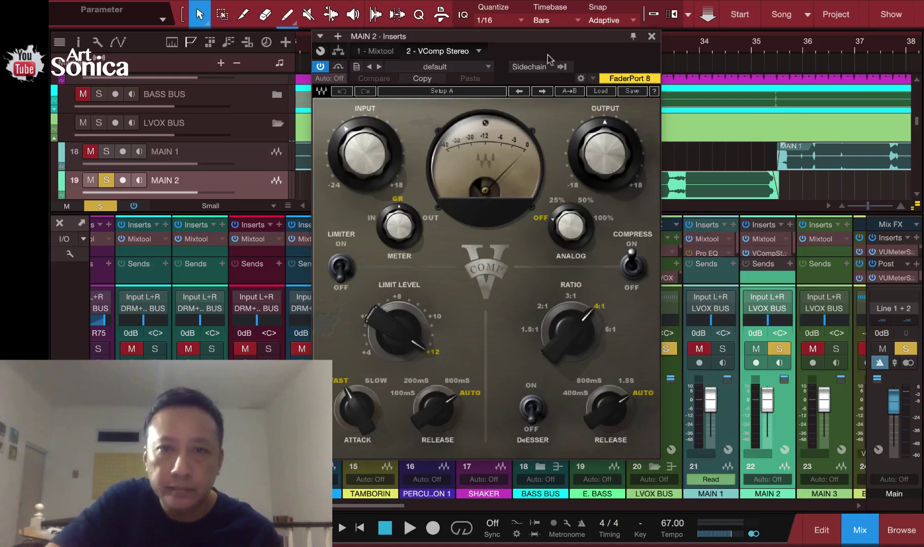
Move the compressor window clear of the beginning of the MAIN 2 clip, with the mixer hidden, and enlarge the MAIN 2 track
left_click_drag(550, 45, 750, 75)
left_click_drag(439, 97, 687, 72)
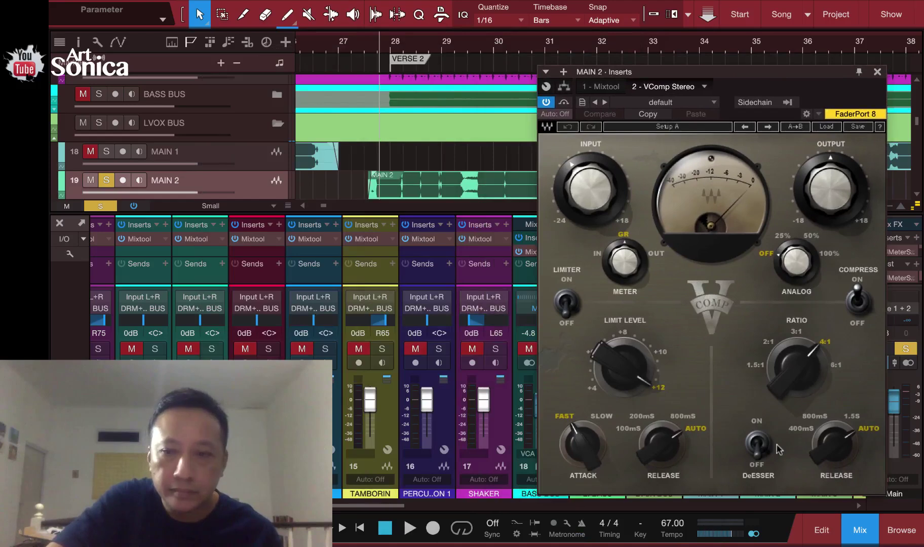
left_click(869, 532)
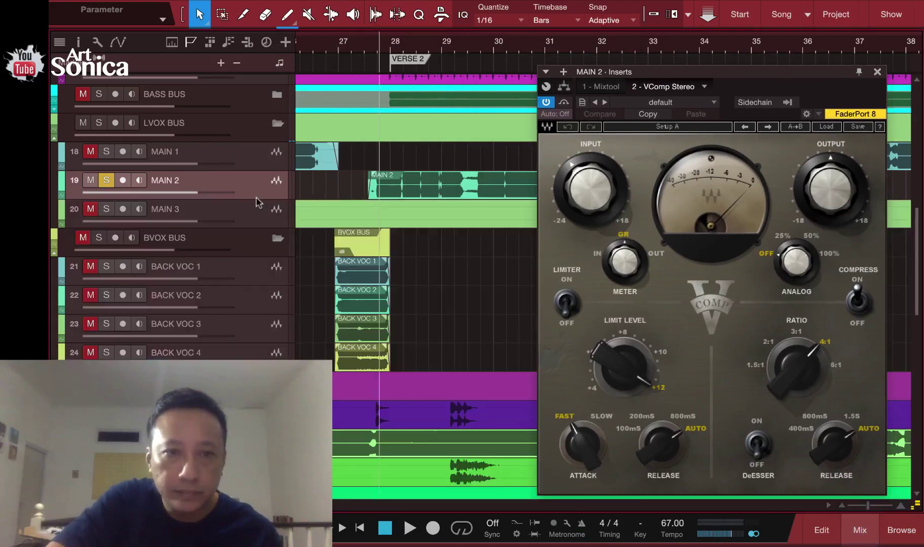
left_click_drag(256, 213, 254, 311)
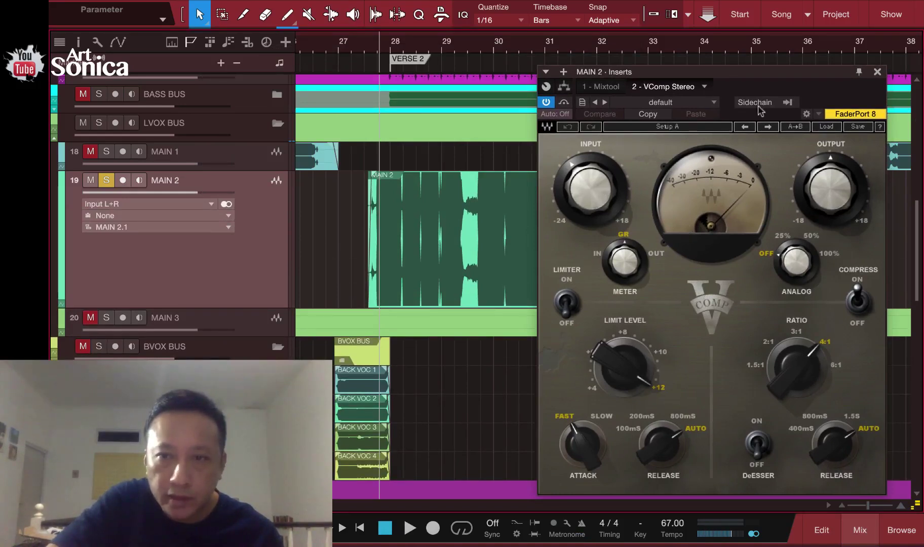
Play the soloed MAIN 2 vocal and set the VComp Input to about -3.2 dB
left_click_drag(604, 191, 605, 188)
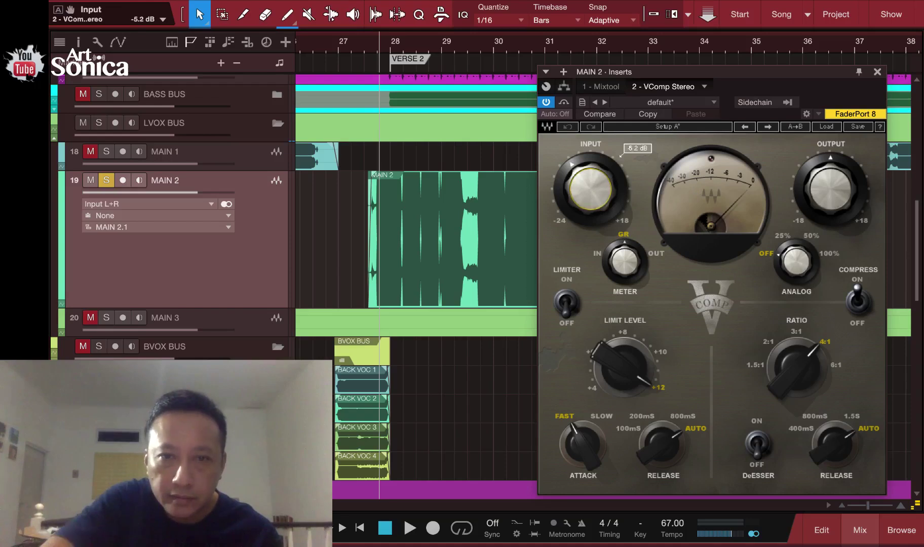
key("space")
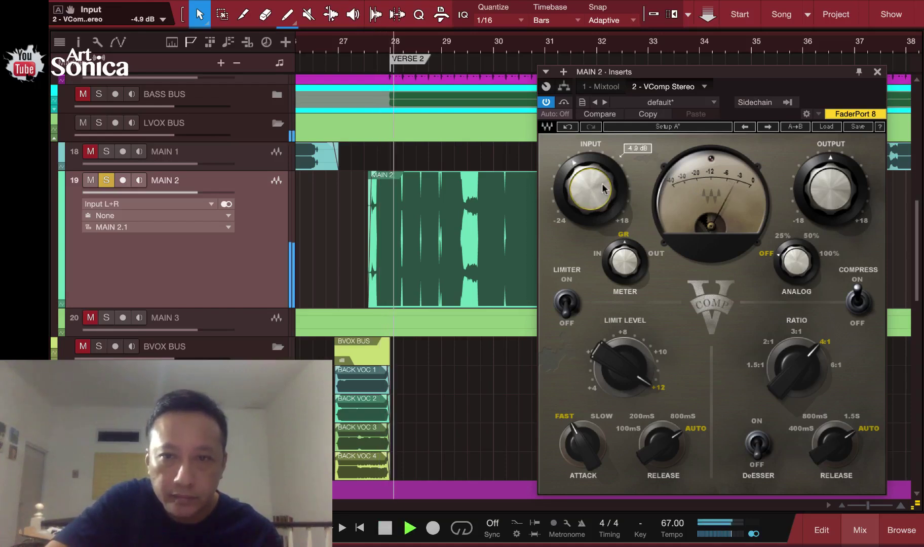
left_click_drag(603, 204, 596, 164)
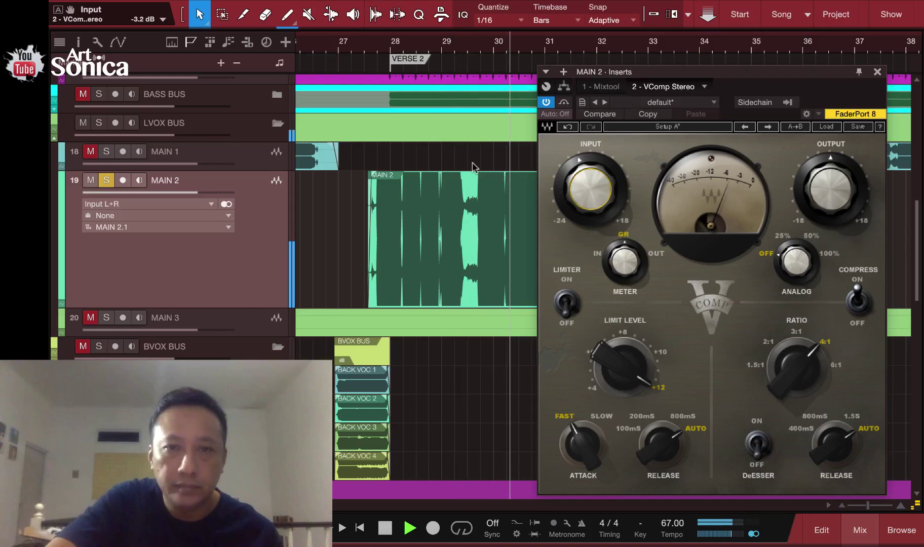
key("space")
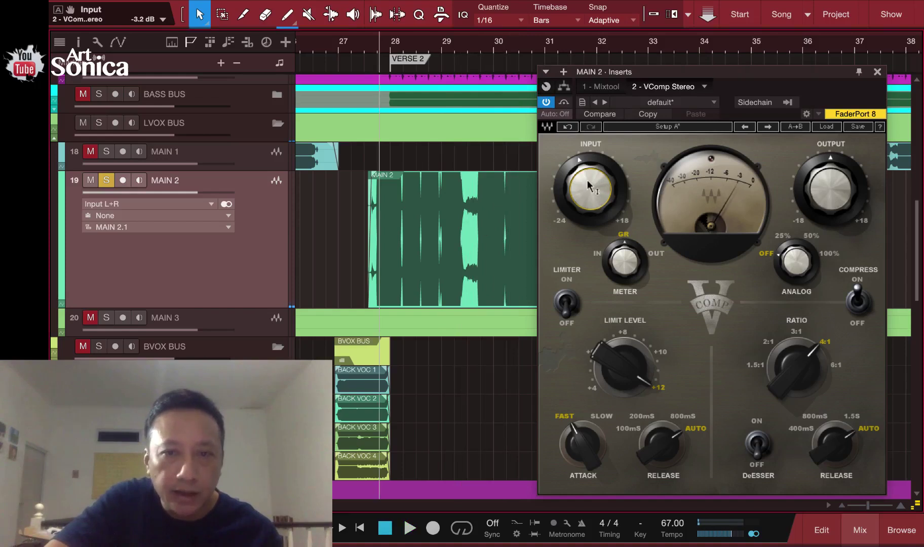
Show the automation of the VComp Input parameter on the MAIN 2 track
mouse_move(588, 197)
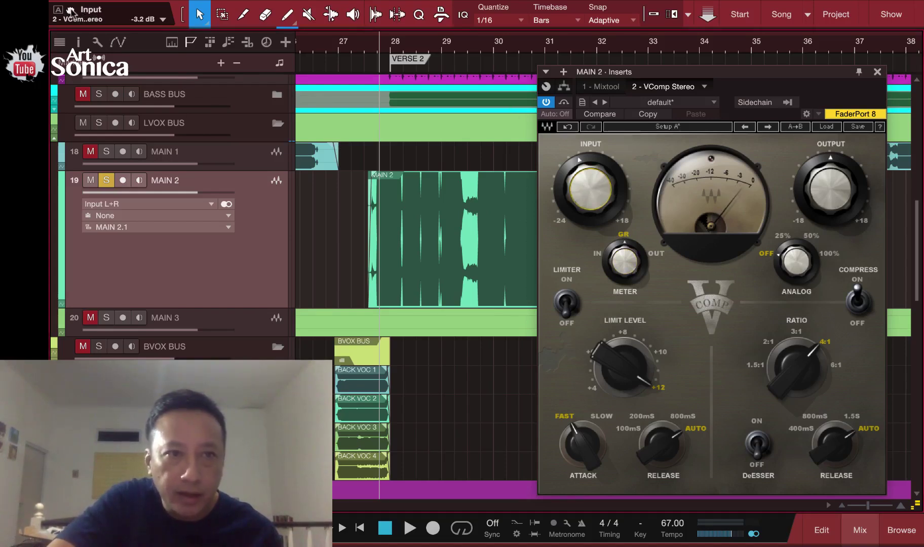
left_click_drag(72, 14, 219, 247)
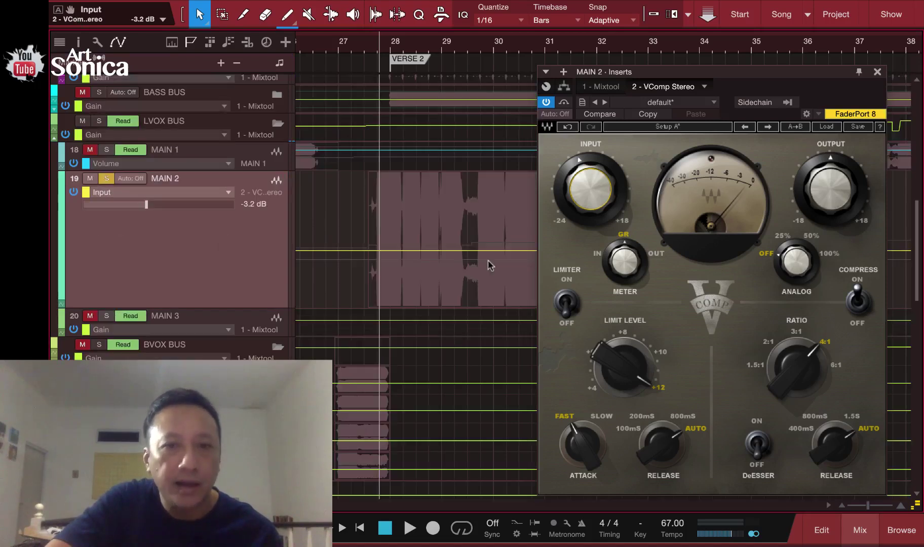
scroll(486, 264, "right", 2)
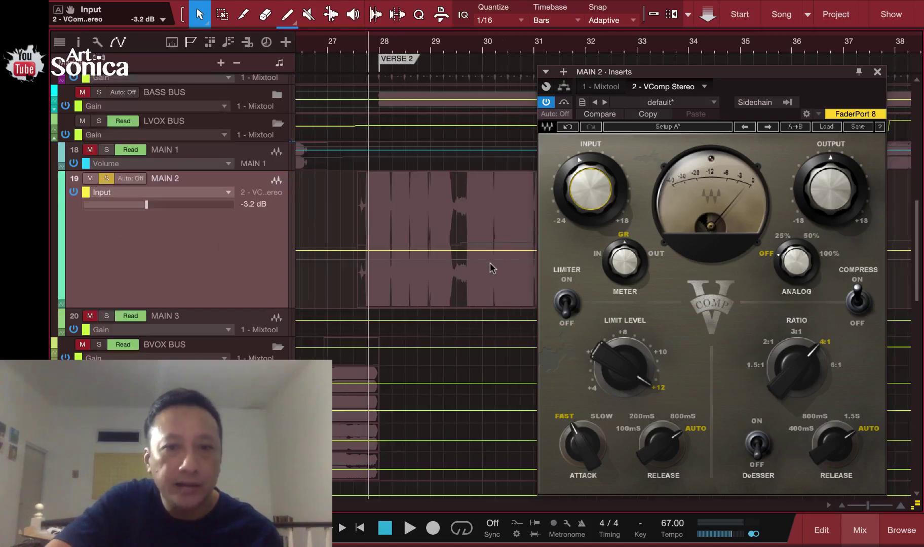
Raise the VComp Input automation to about 0.3 dB from about bar 29.5 and play it back from about bar 27.5
left_click(435, 250)
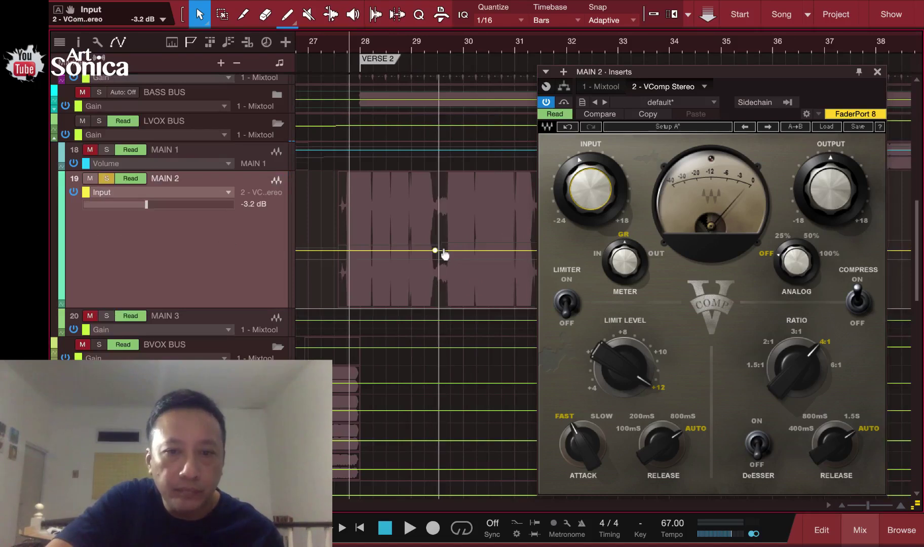
left_click_drag(443, 251, 442, 238)
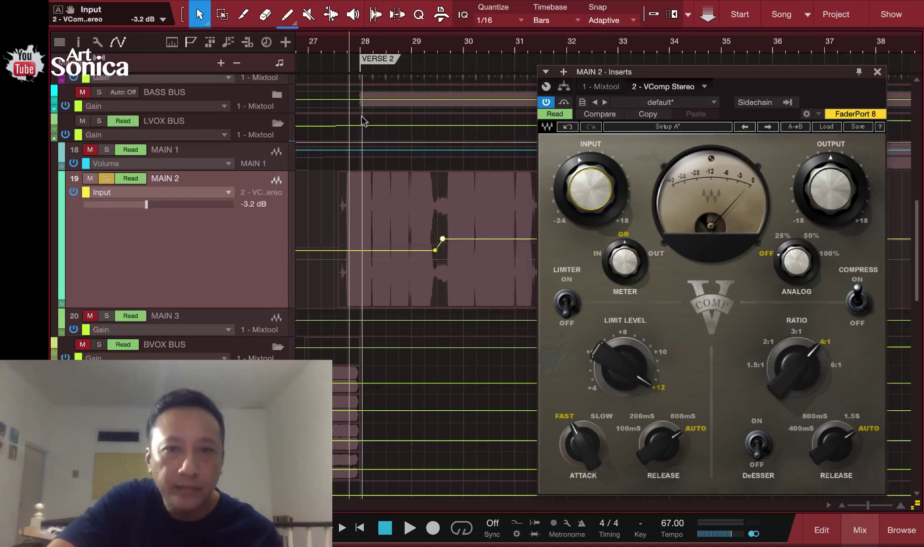
left_click(336, 39)
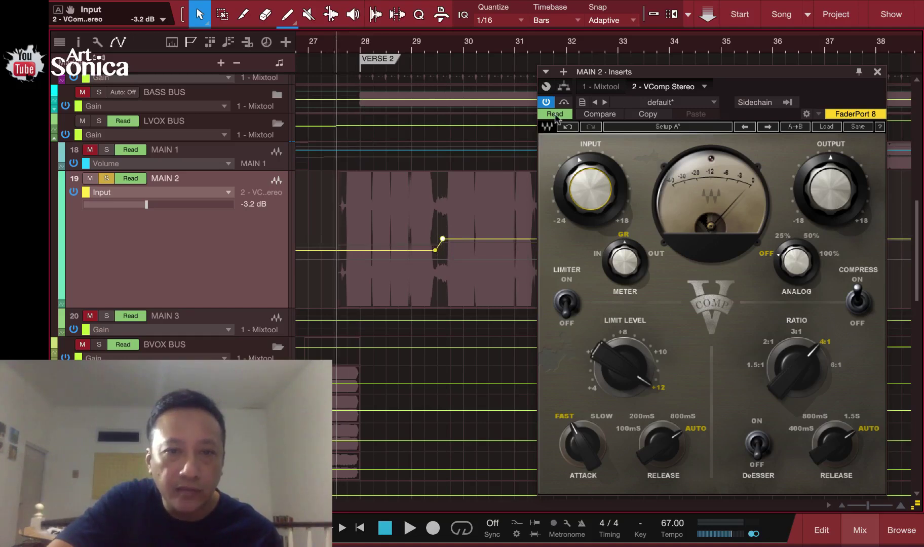
key("space")
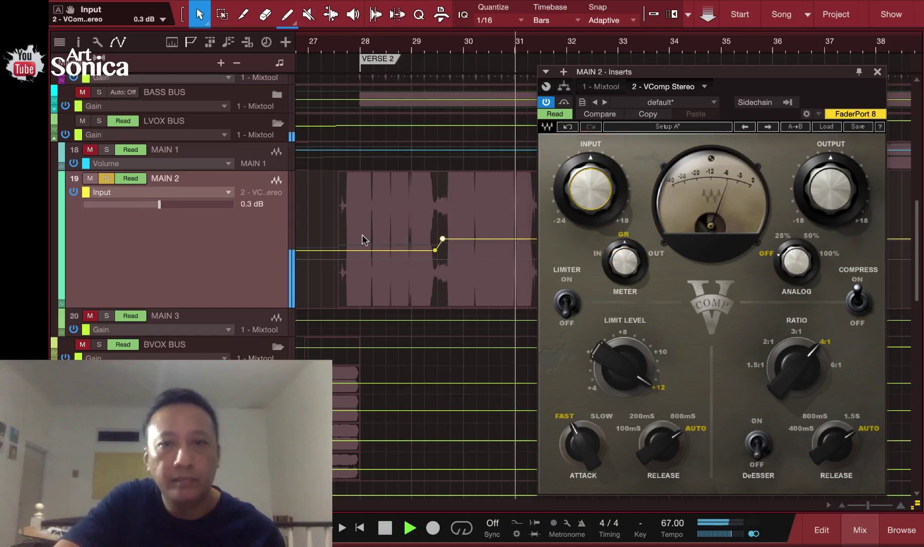
key("space")
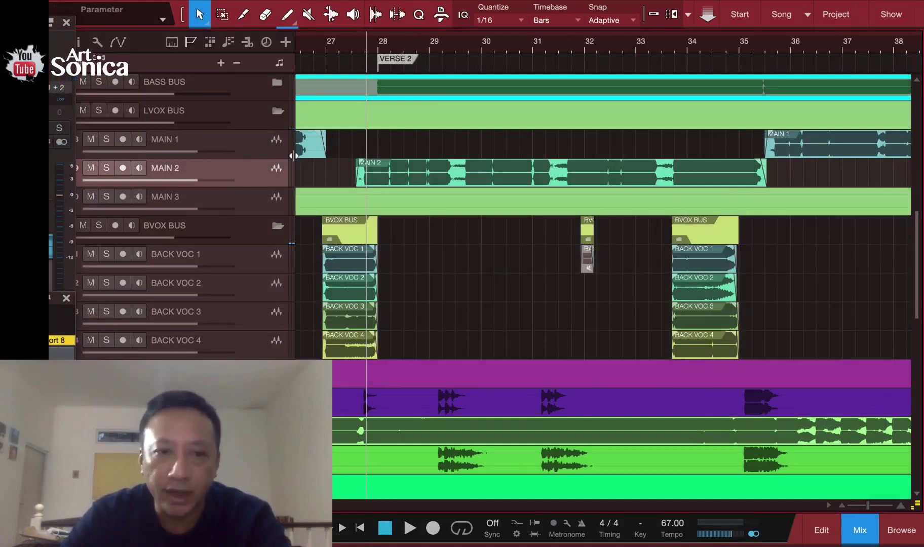
Solo and enlarge the MAIN 2 track, play it from just before bar 28, and close the floating windows
left_click(106, 168)
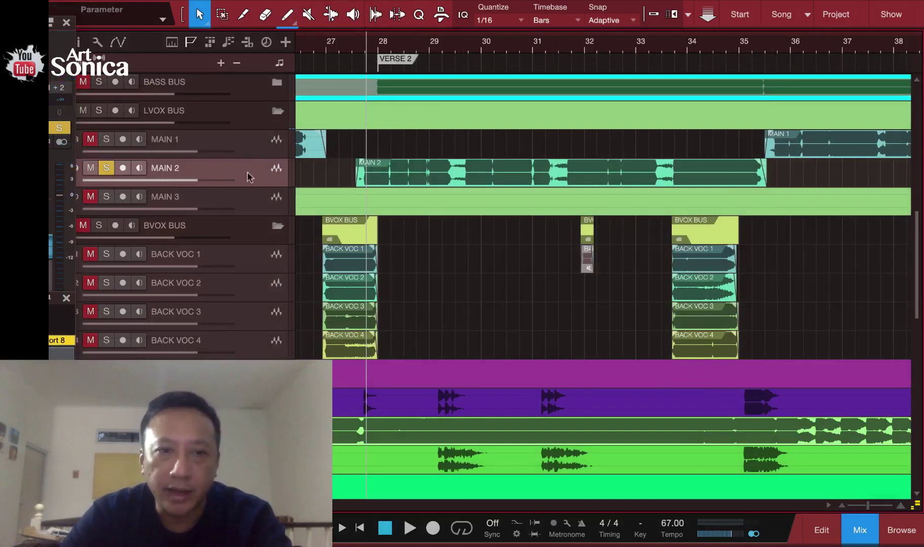
left_click_drag(257, 189, 258, 341)
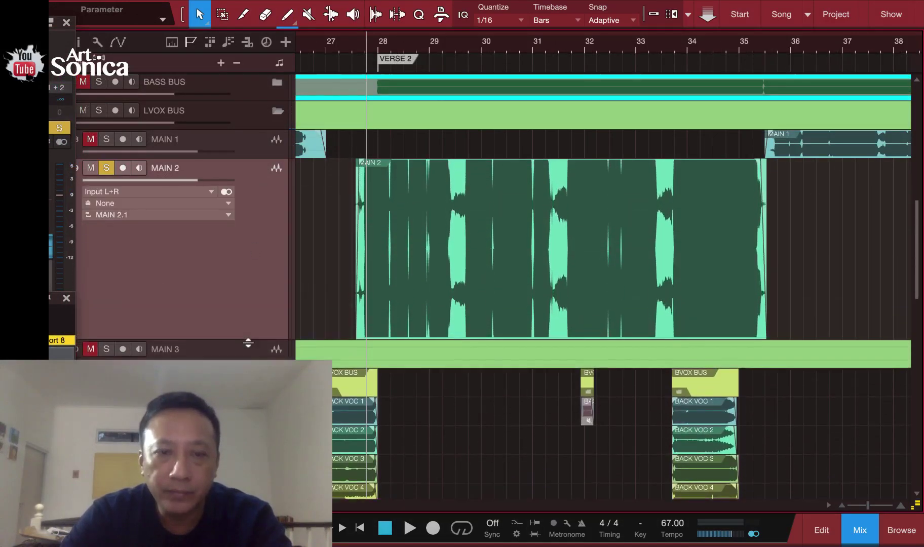
left_click(364, 47)
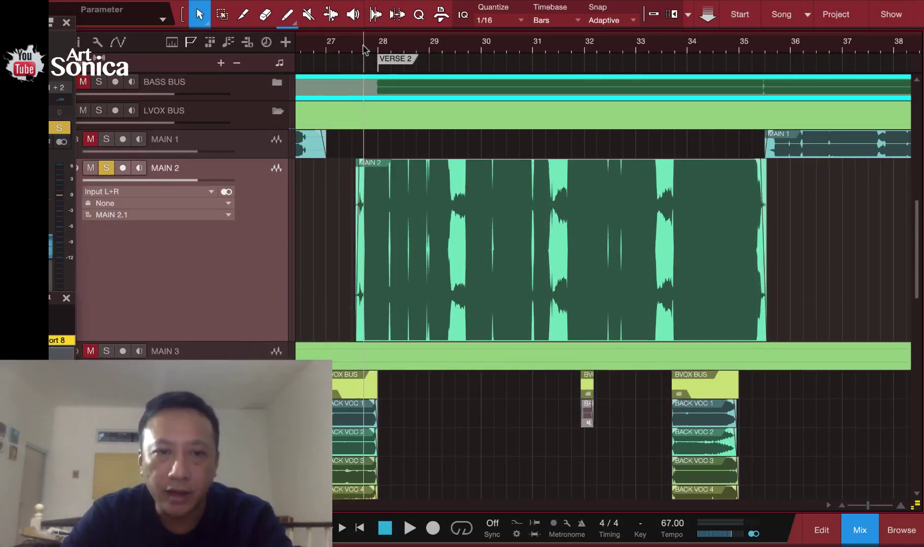
key("space")
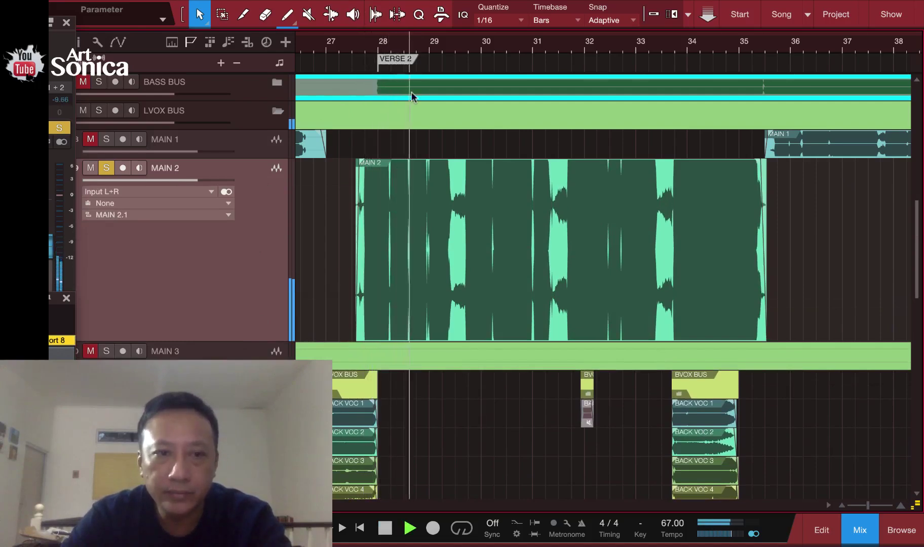
key("F4")
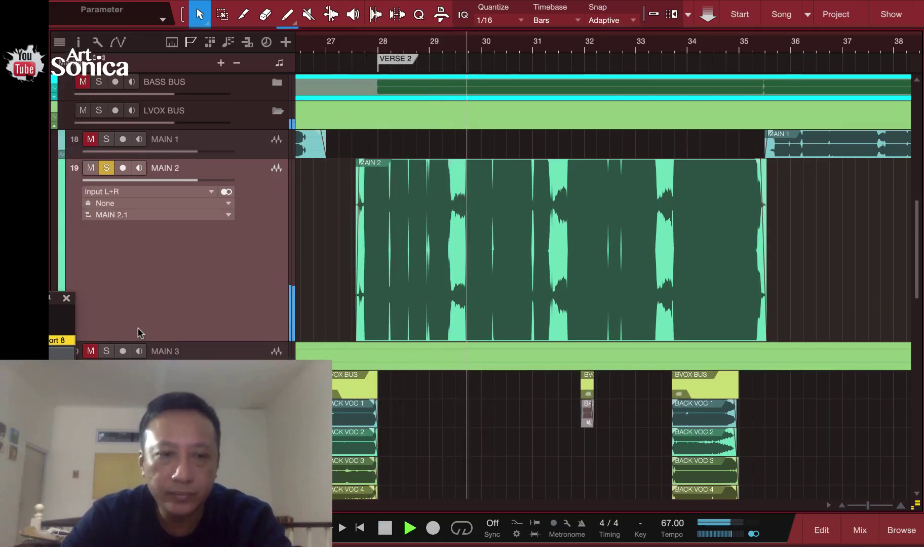
left_click(66, 298)
key("space")
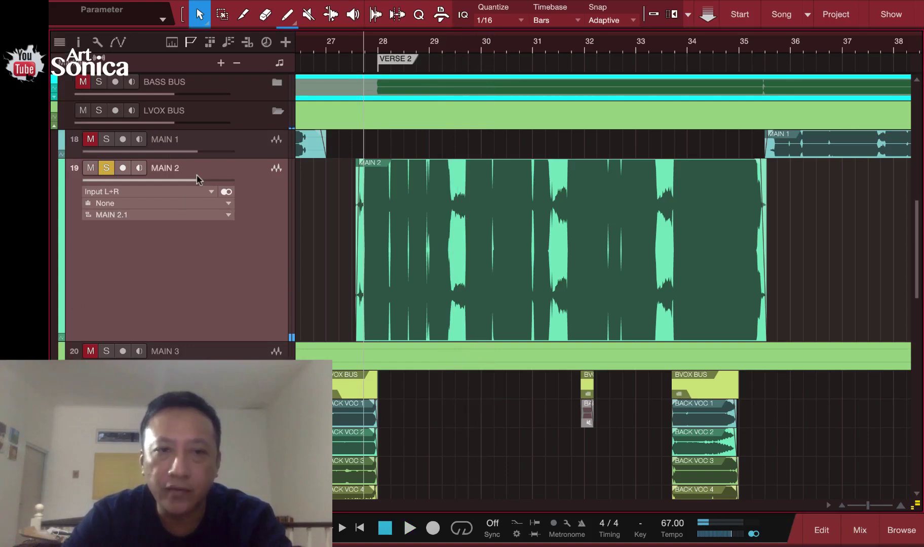
Show the Volume automation of the MAIN 2 track and look through its available automation parameters
mouse_move(197, 180)
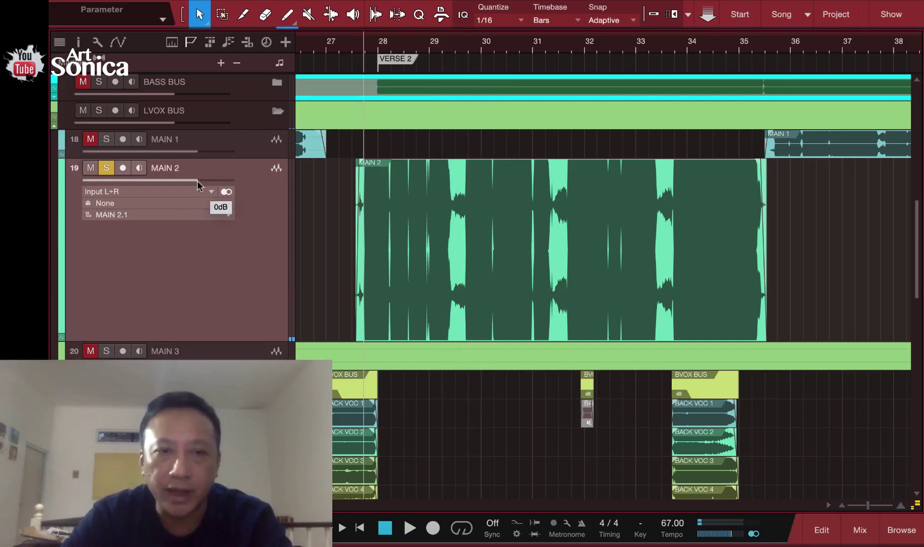
right_click(197, 181)
left_click(263, 228)
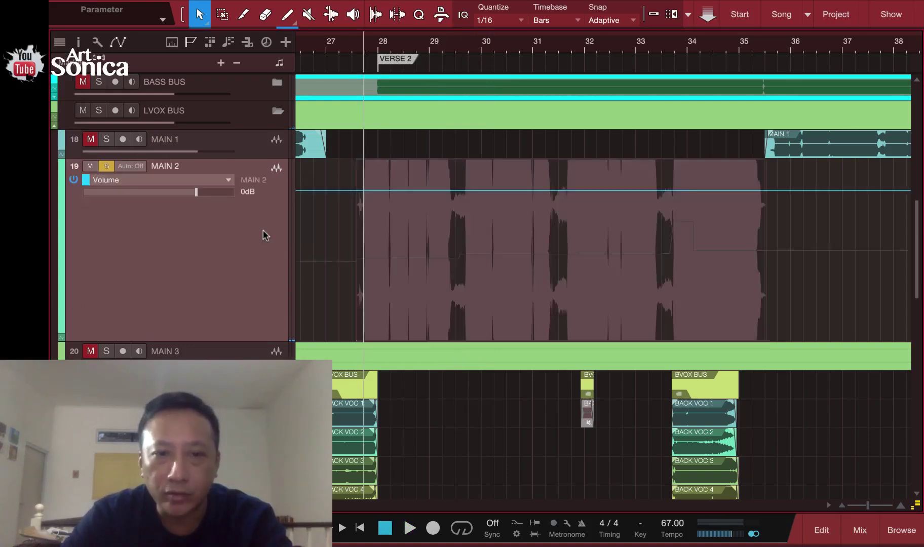
left_click(203, 182)
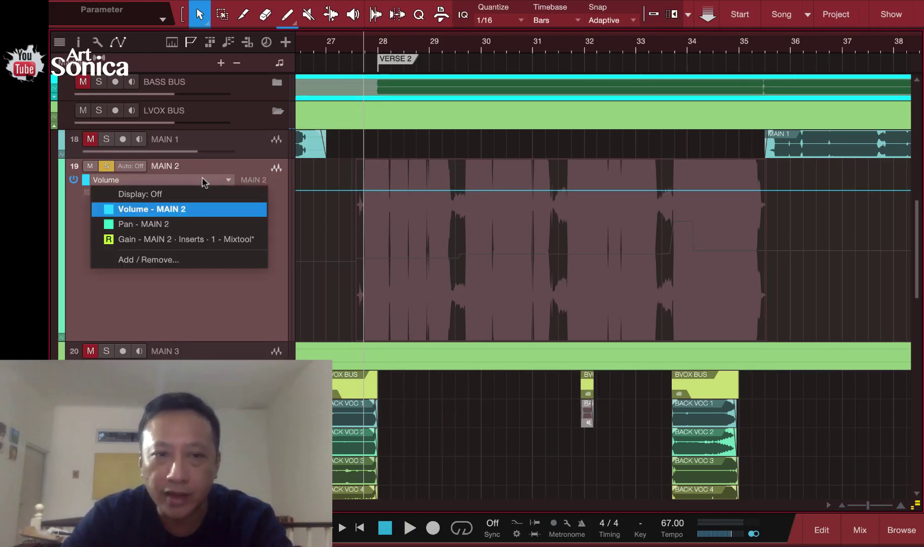
left_click(222, 297)
Switch all tracks to automation view and choose the Volume parameter for MAIN 2
key("a")
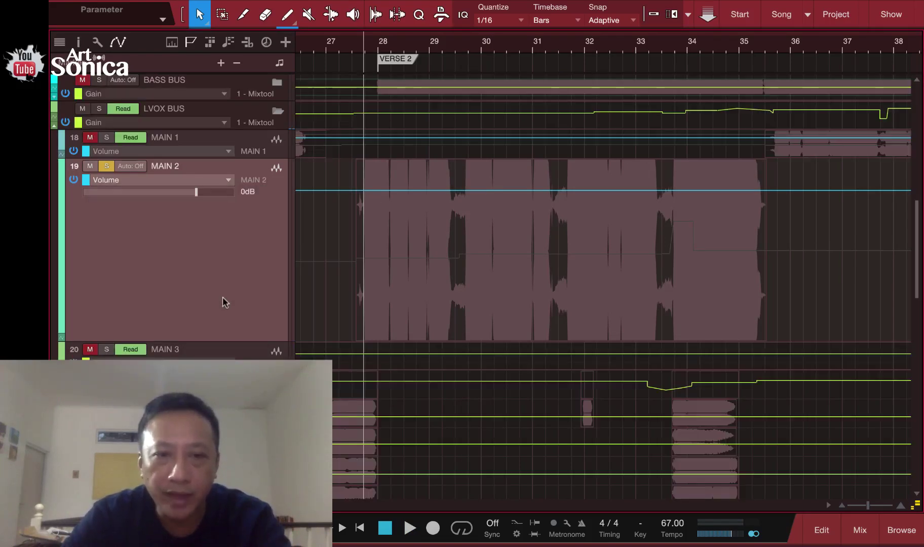
key("a")
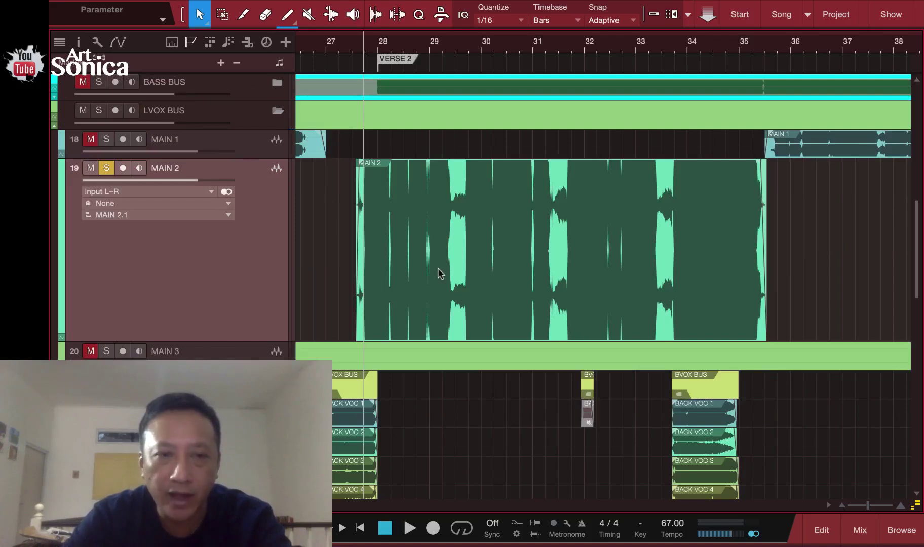
key("a")
left_click(212, 179)
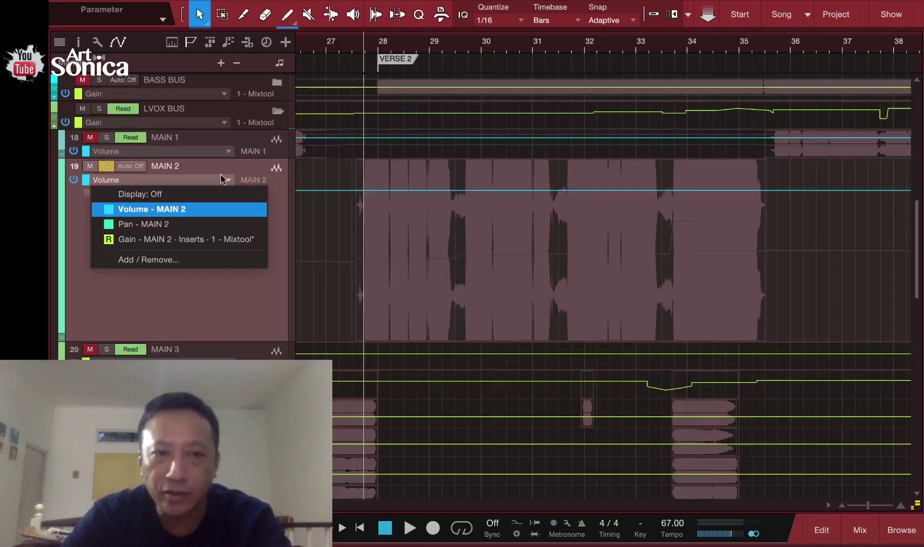
left_click(188, 209)
Draw a short Volume hump with the Paint tool just after bar 28 on MAIN 2 and play it back
scroll(403, 206, "up", 10)
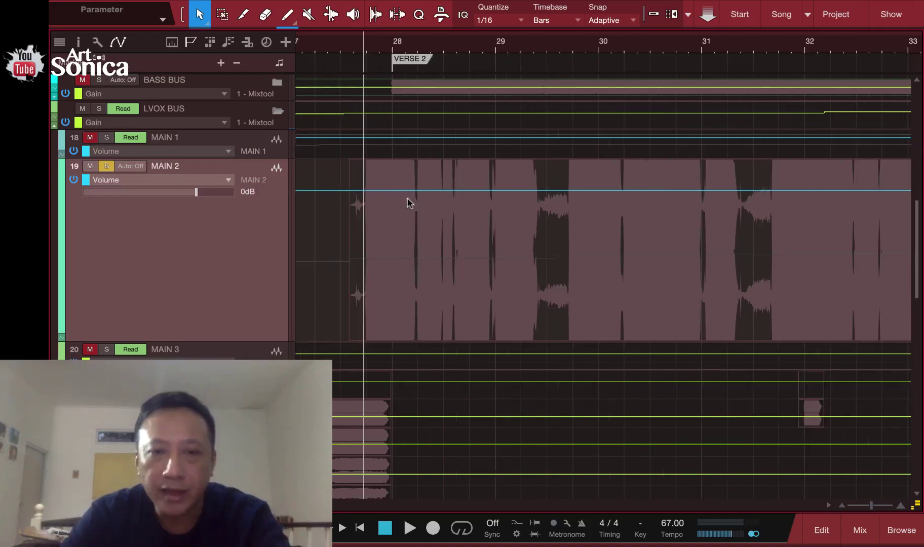
key("space")
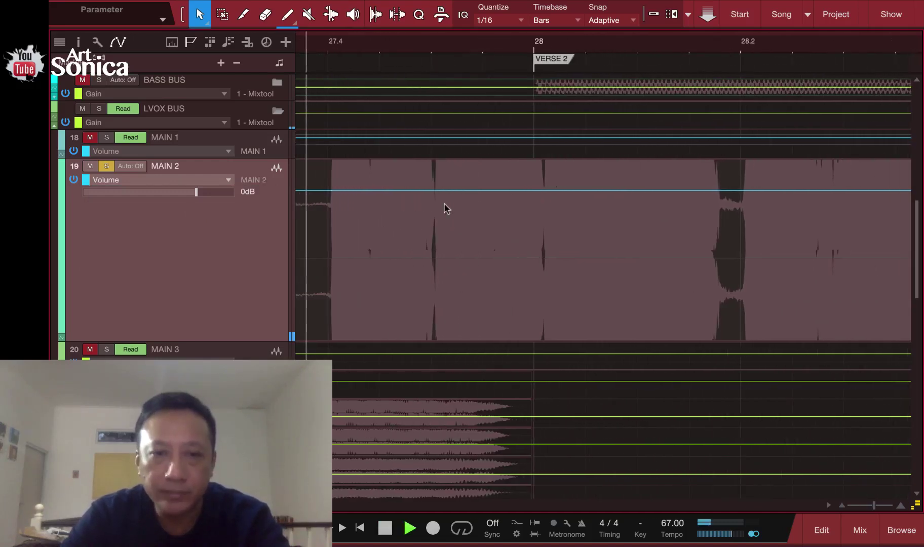
key("space")
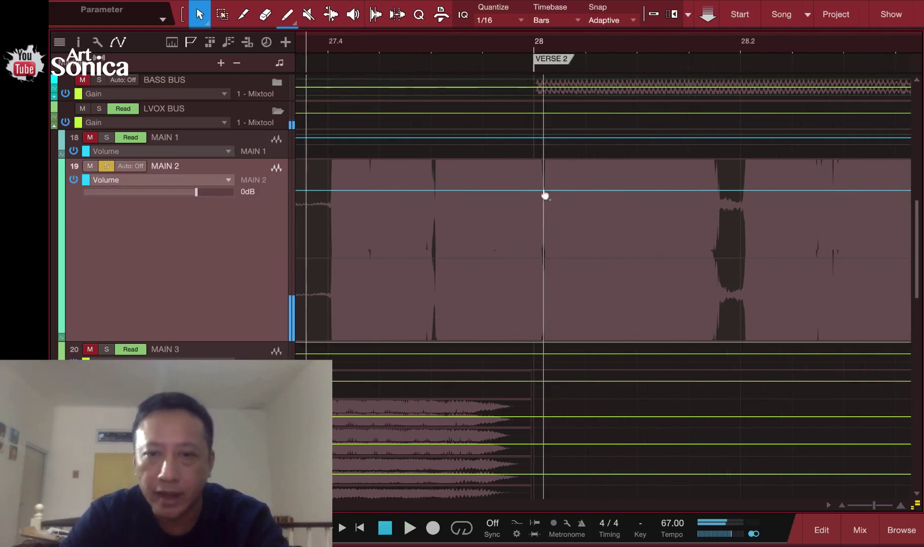
left_click(544, 191)
left_click(289, 23)
left_click(322, 44)
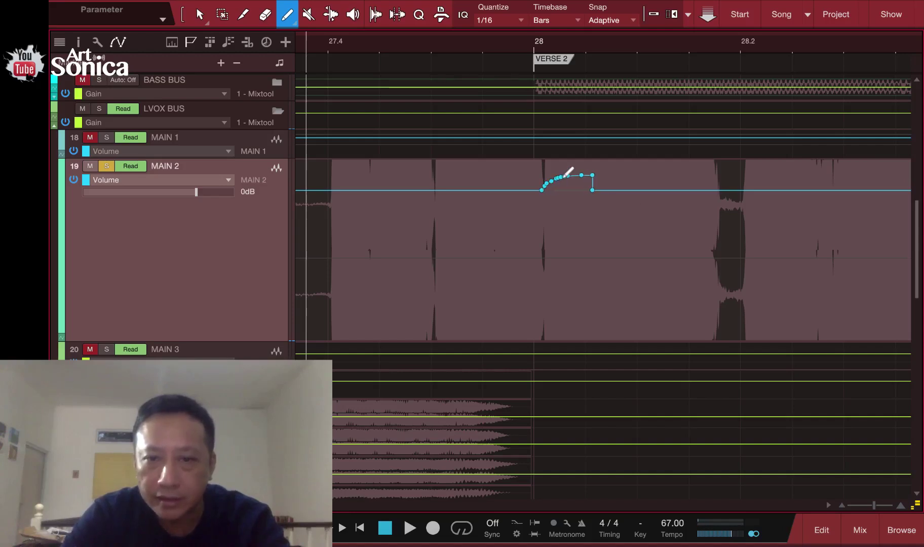
key("space")
left_click_drag(566, 177, 665, 194)
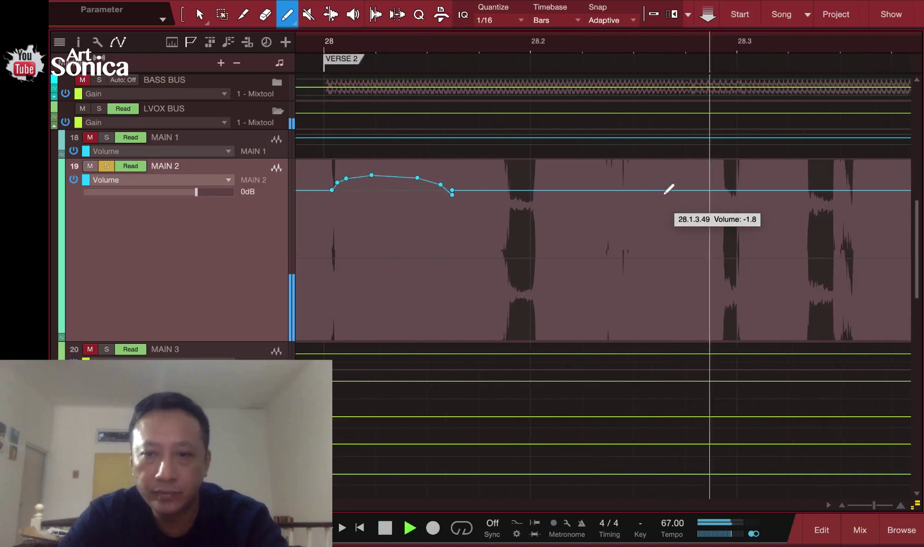
key("space")
Draw a small Volume rise on MAIN 2 from 28.3 to about halfway to 28.4 and play the passage
scroll(623, 177, "right", 2)
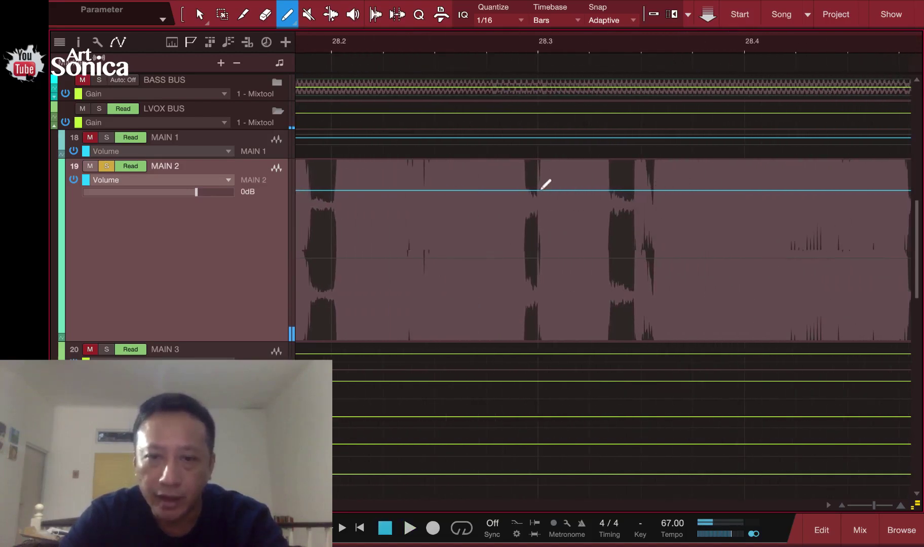
left_click_drag(558, 182, 646, 188)
scroll(646, 188, "left", 5)
key("space")
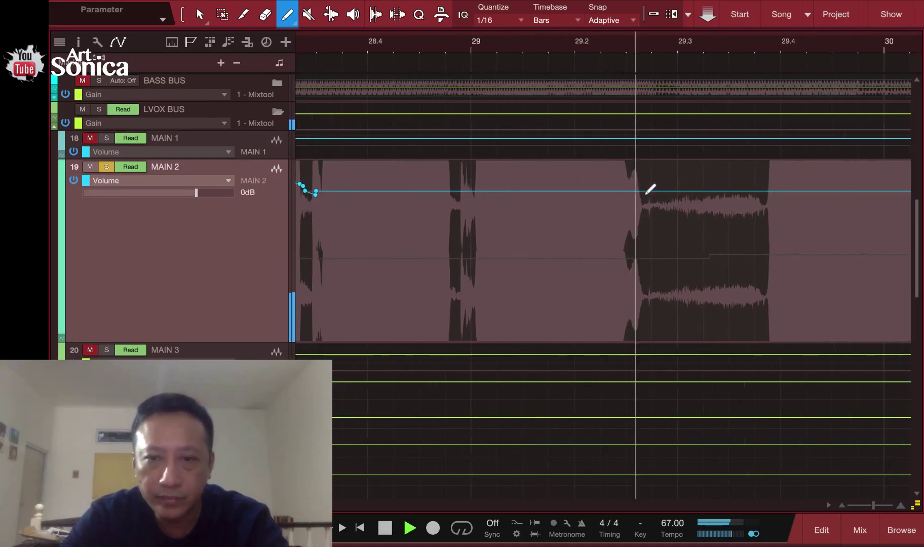
key("space")
Draw a gradual Volume rise on MAIN 2 from just before 29.2 to 29.3 and play it from ahead of bar 29
mouse_move(569, 191)
left_mouse_down()
mouse_move(637, 168)
mouse_move(679, 169)
left_mouse_up()
left_click(468, 55)
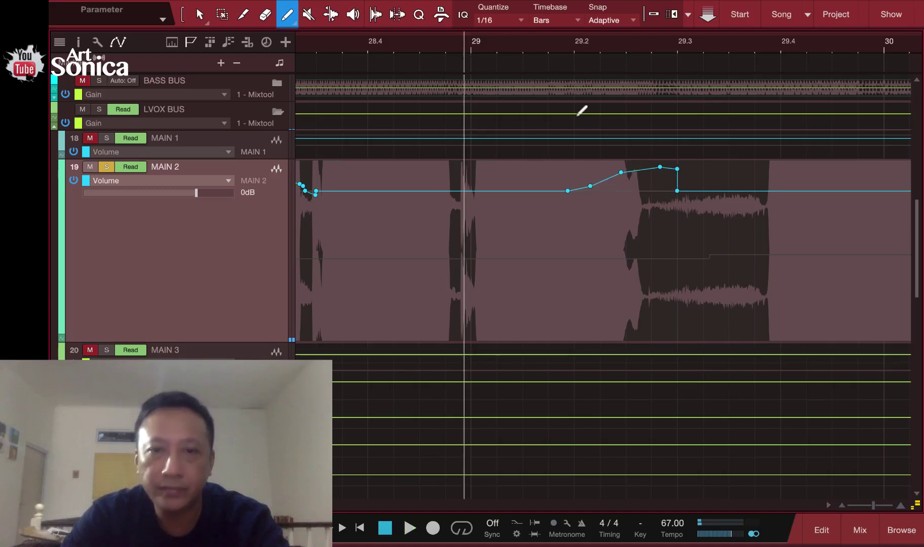
key("space")
key("space")
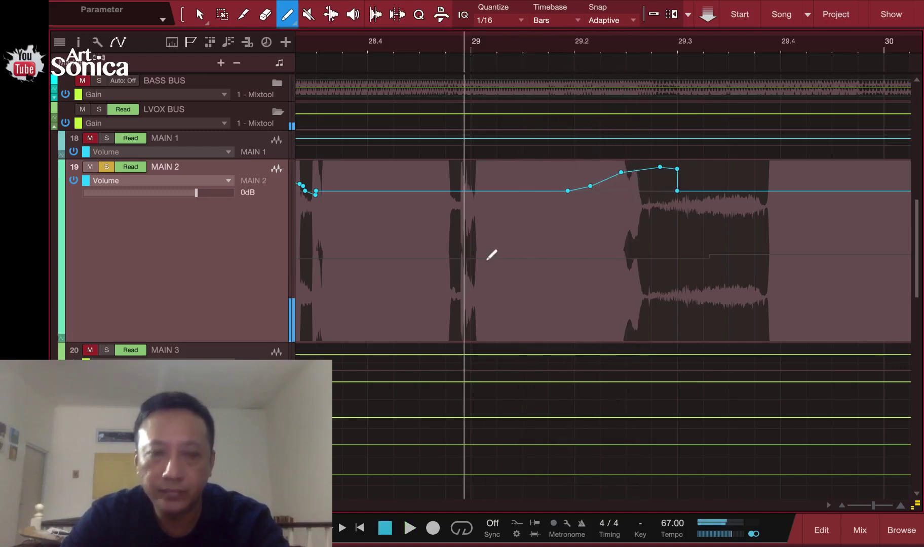
left_click(489, 46)
key("space")
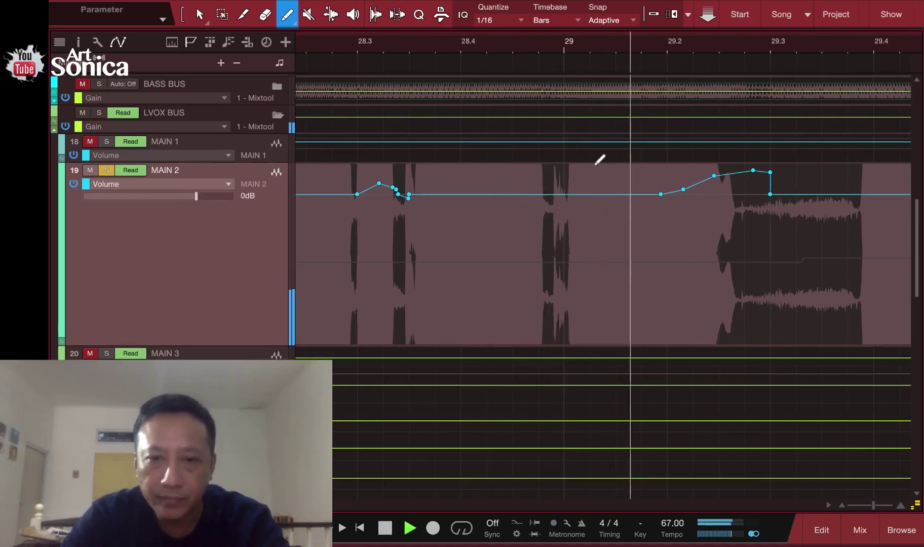
key("space")
Draw a short Volume dip on MAIN 2 at bar 29 and play it back from just after 28.4
mouse_move(570, 194)
left_mouse_down()
mouse_move(594, 207)
mouse_move(596, 194)
left_mouse_up()
key("space")
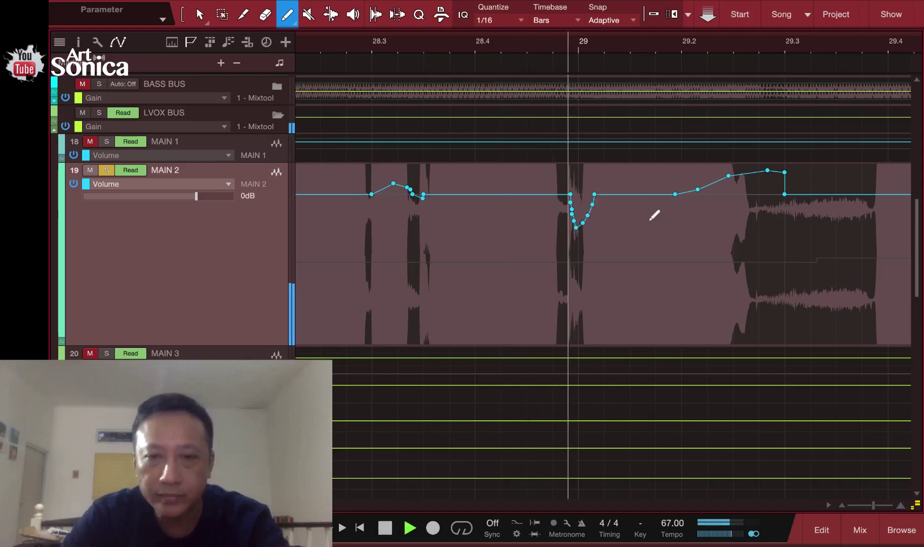
key("space")
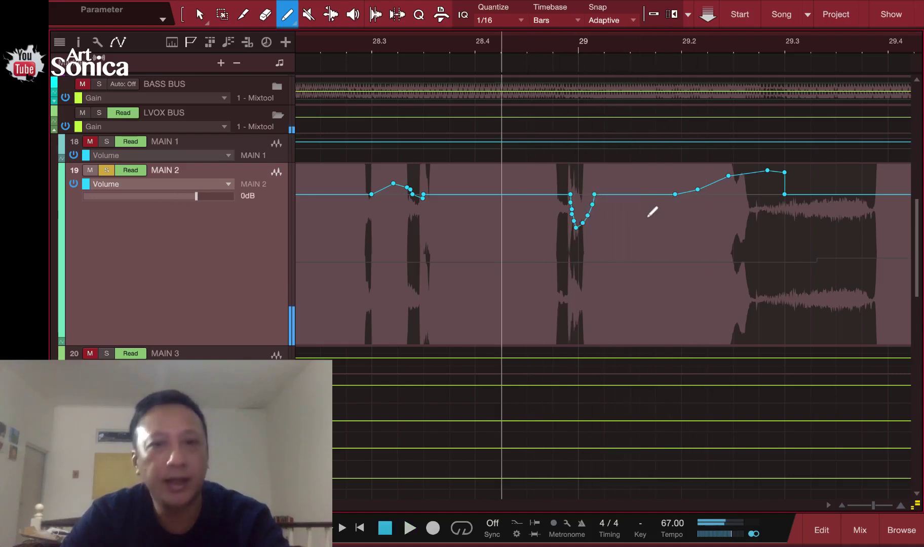
scroll(495, 228, "left", 2)
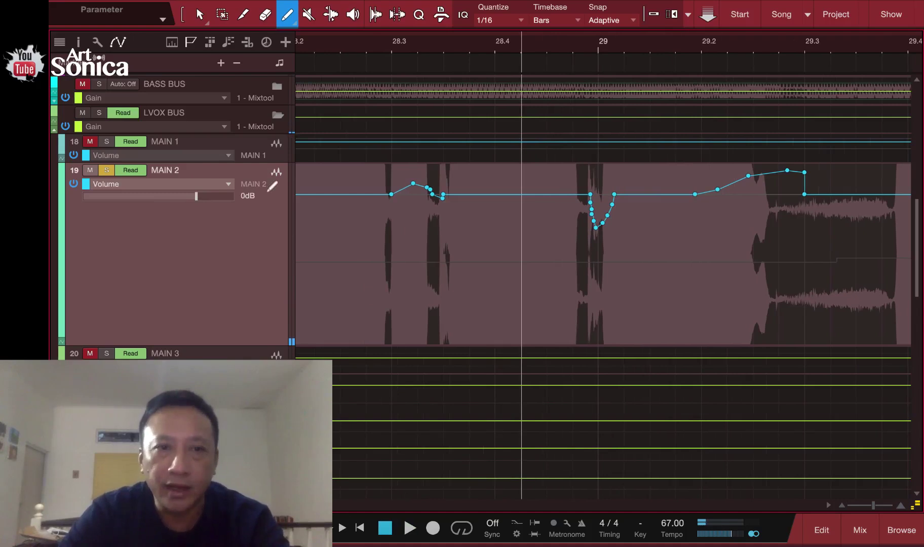
Set the MAIN 2 automation mode to Auto: Off and play the passage from just before 28.3
left_click(144, 171)
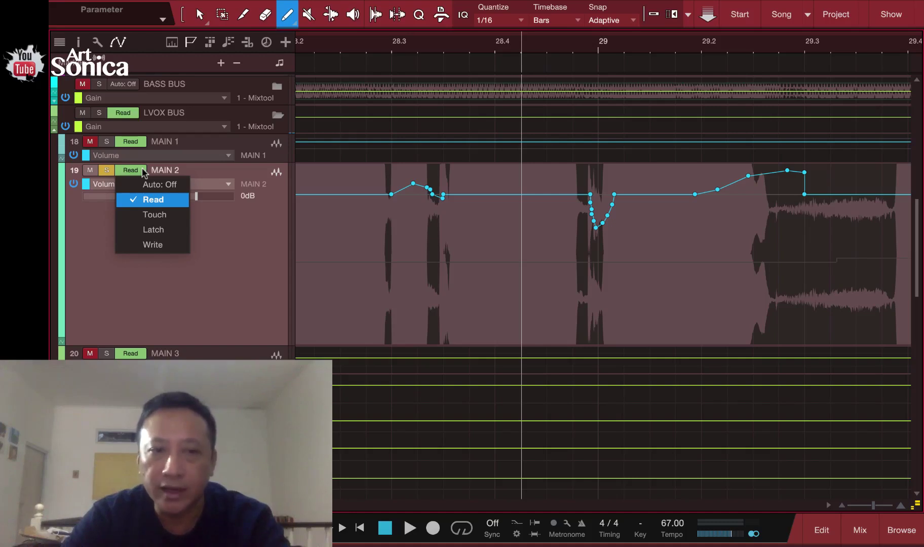
left_click(151, 183)
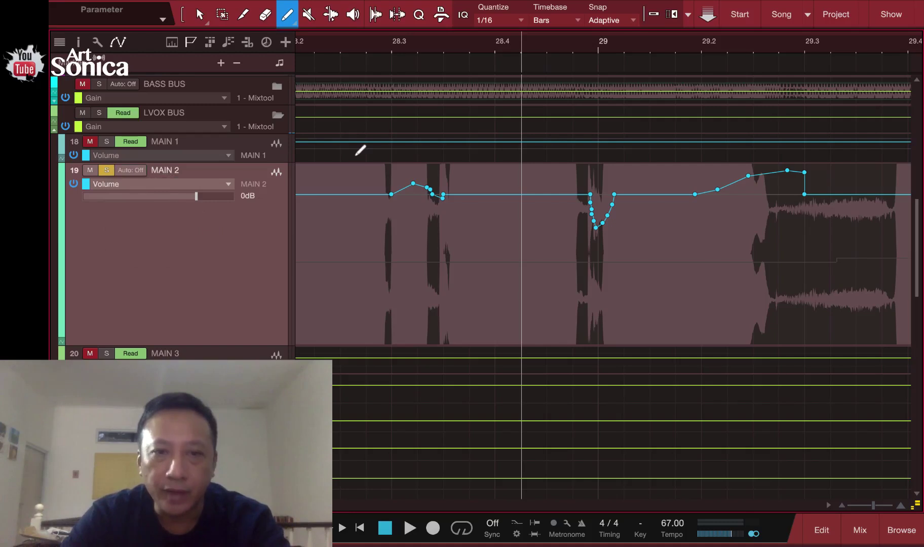
left_click(362, 50)
key("space")
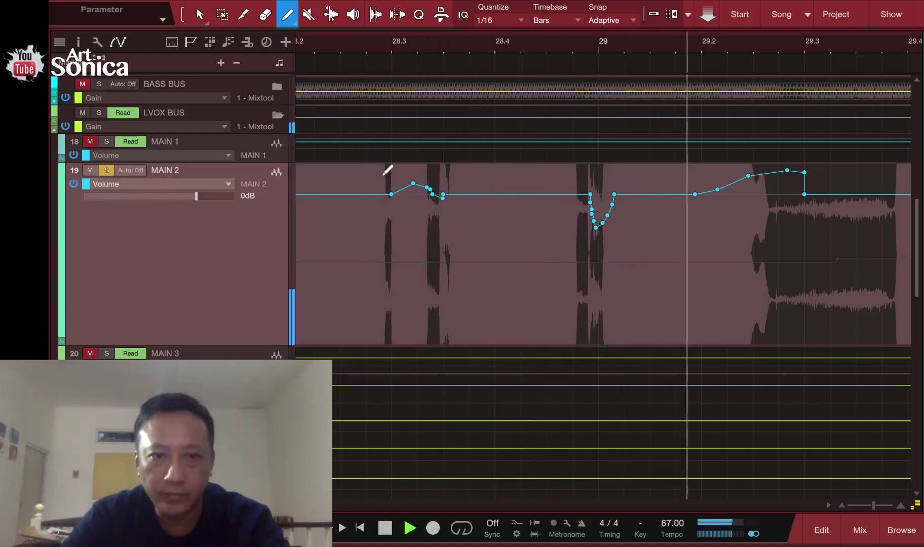
key("space")
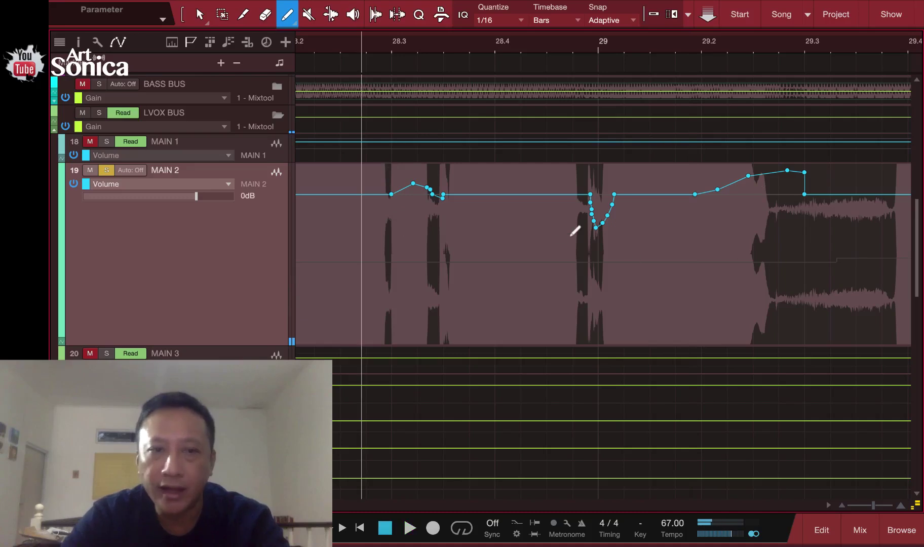
Set the MAIN 2 automation mode back to Read and play the same passage again
left_click(134, 171)
left_click(148, 201)
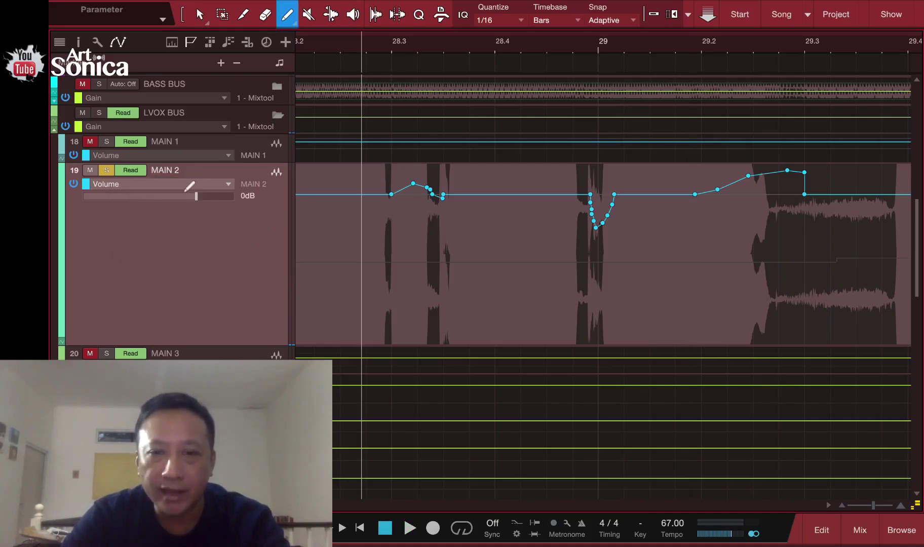
key("space")
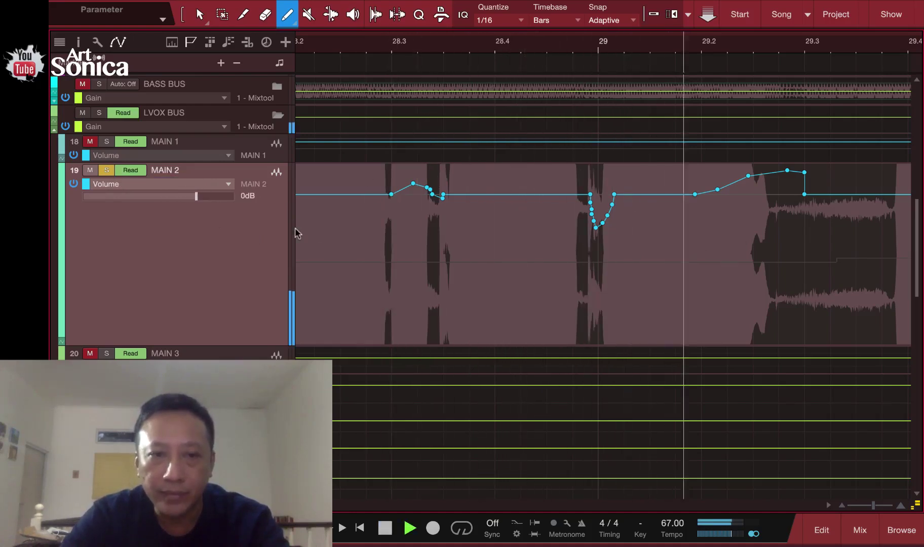
key("space")
Set MAIN 2 to Touch mode and record a pass from just before bar 28, pulling Volume down between about 28.3 and 29
left_click(131, 172)
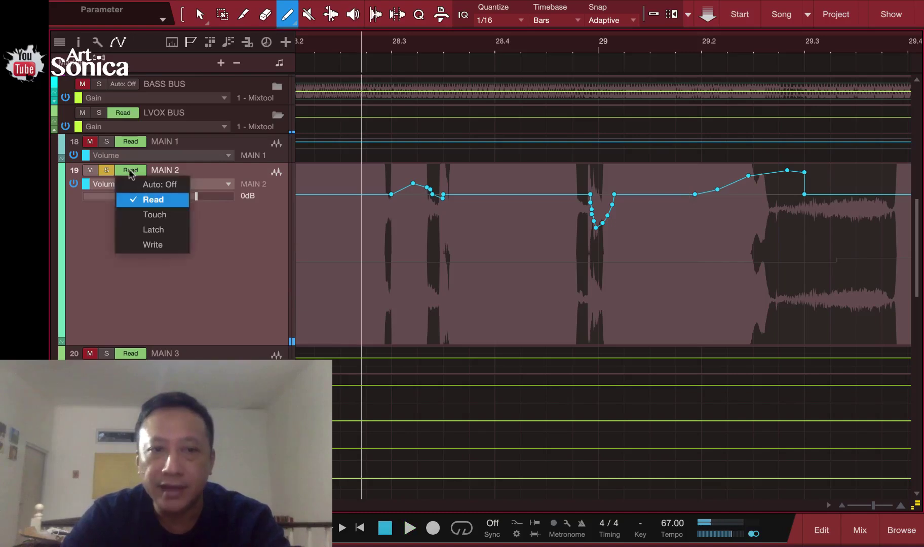
left_click(147, 215)
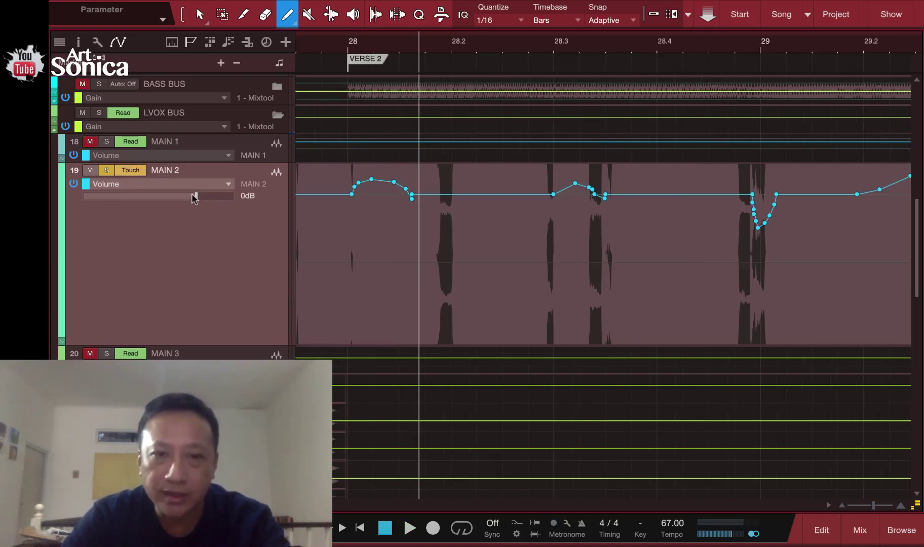
left_click(342, 42)
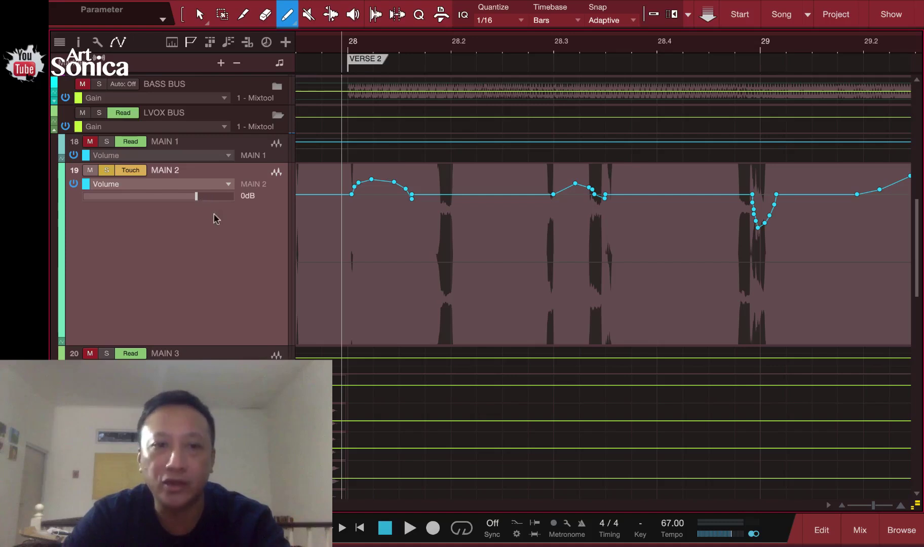
key("space")
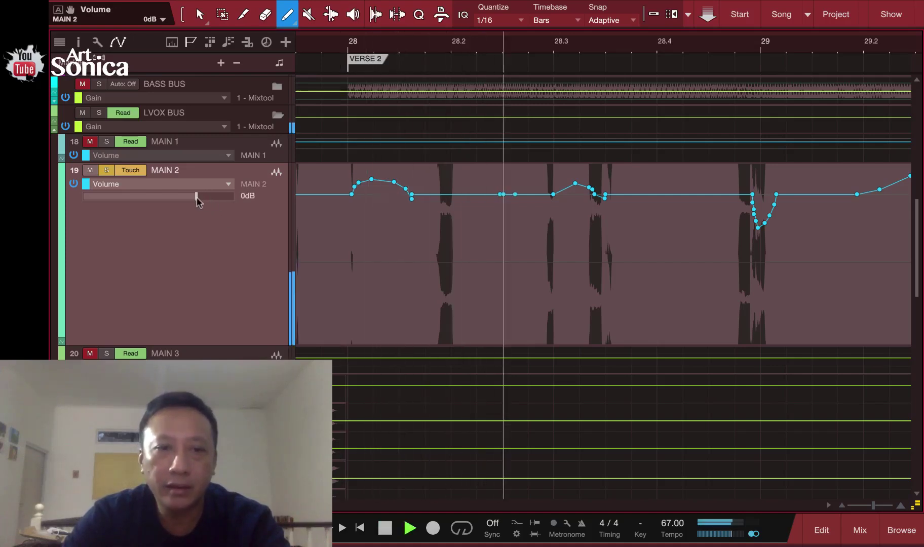
left_click_drag(197, 201, 169, 207)
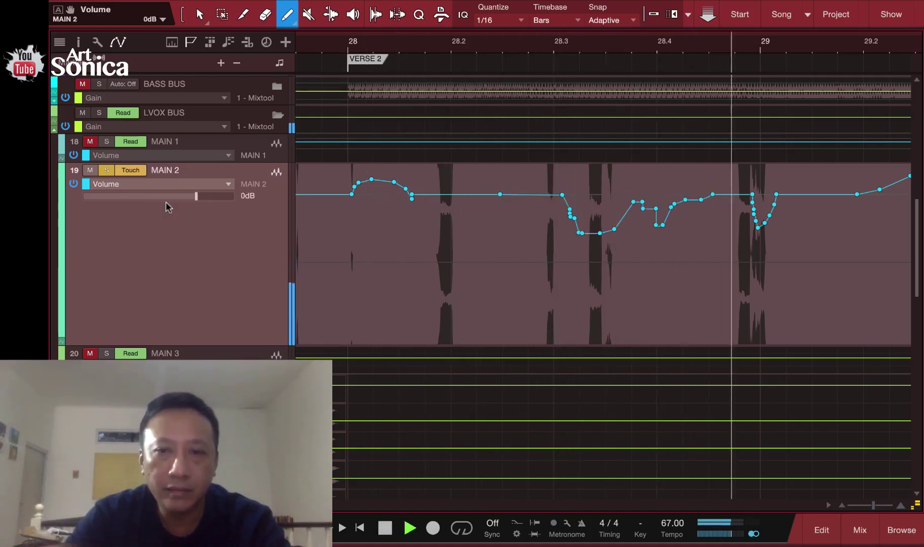
key("space")
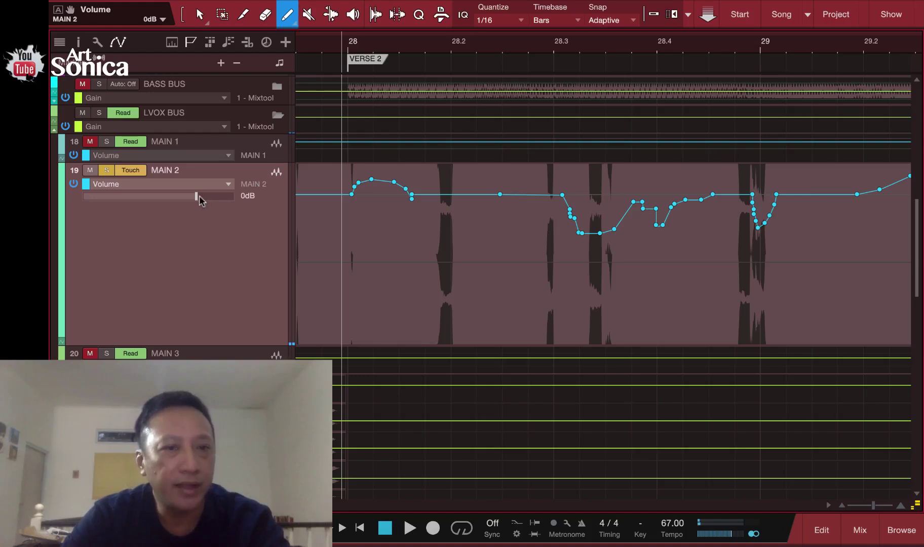
Replay from just before bar 28 and record another Touch pass, raising MAIN 2's Volume between about 28.4 and 29
key("space")
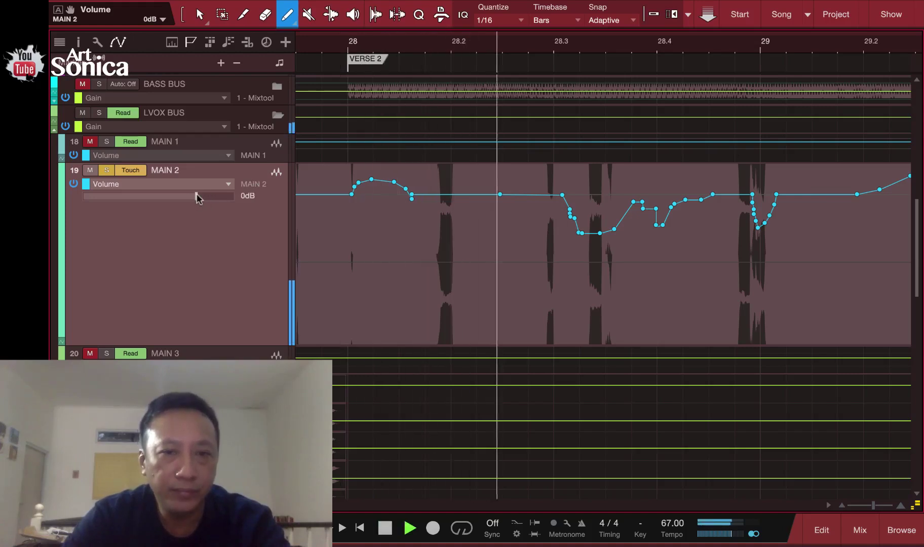
key("space")
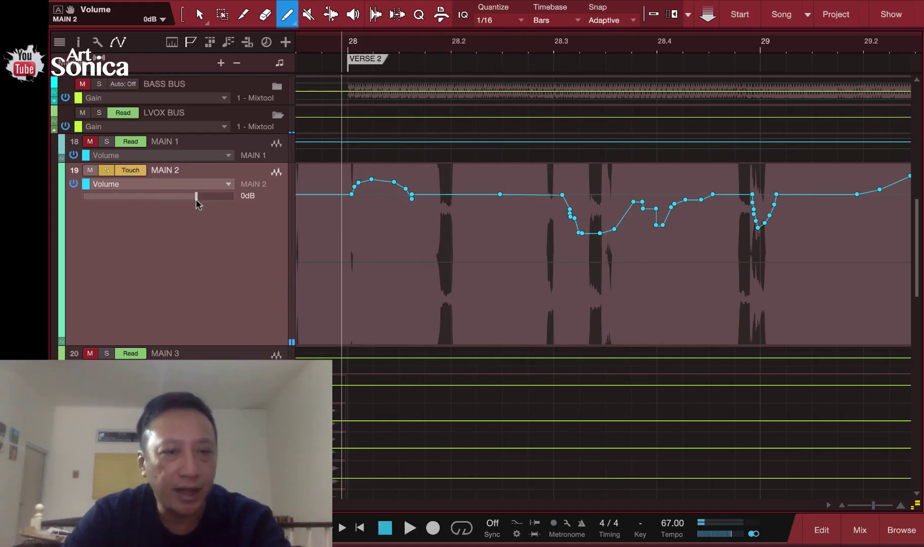
key("space")
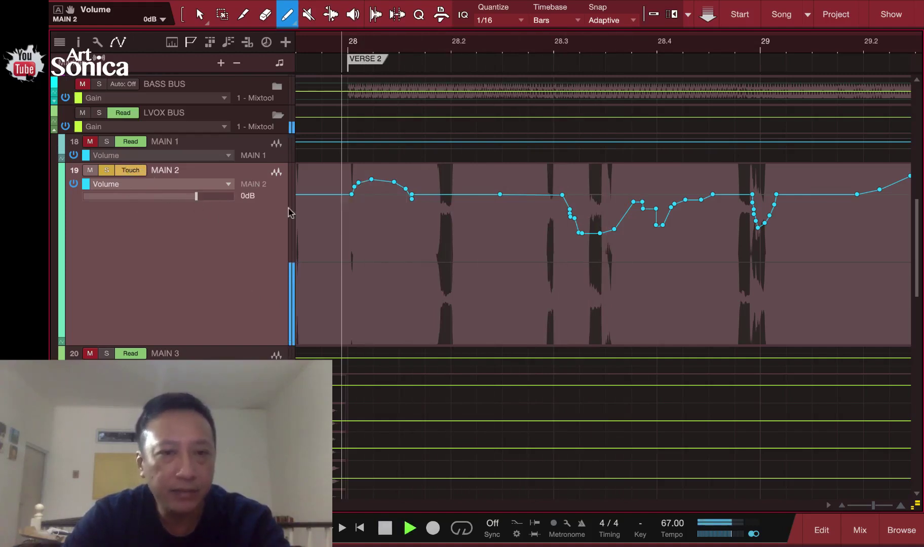
scroll(196, 198, "up", 8)
scroll(199, 198, "down", 5)
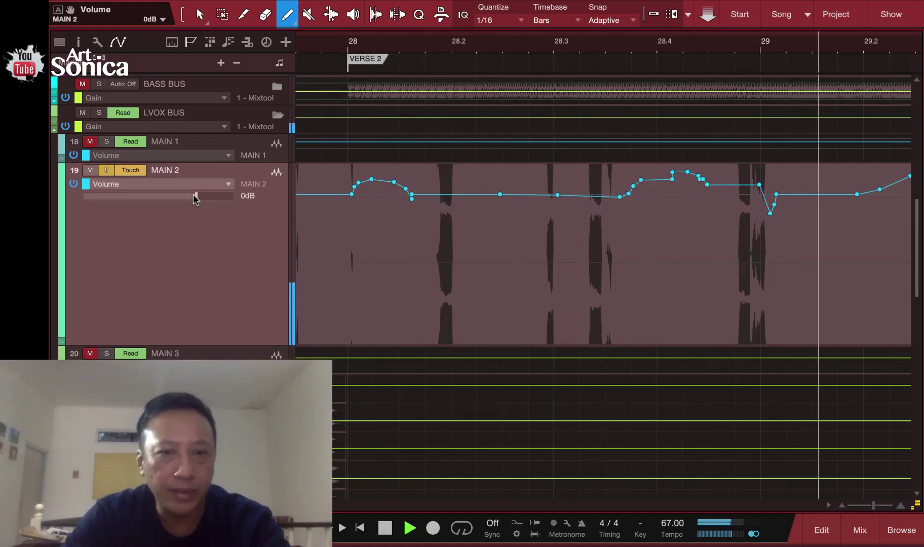
key("space")
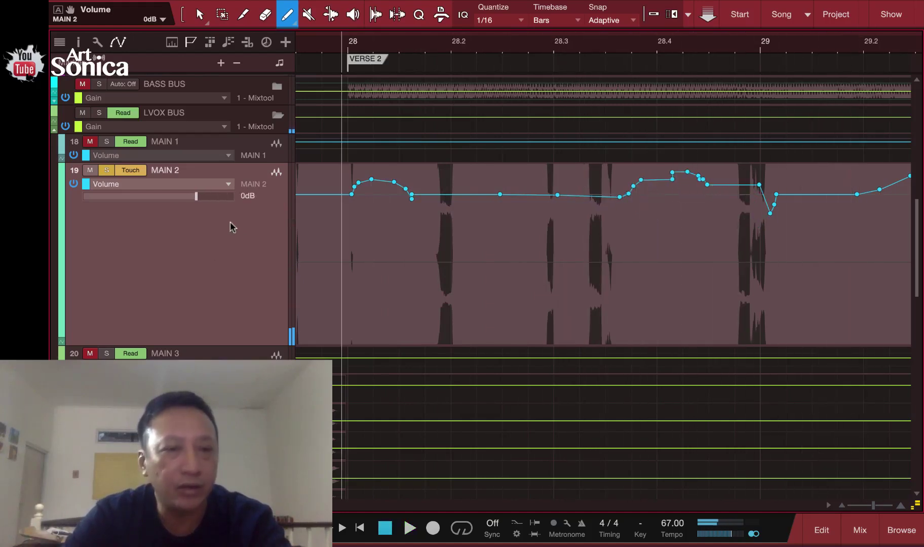
Set MAIN 2 to Latch mode and record a pass lowering Volume to -17.2 dB after 28.3, holding it past 29.2
left_click(130, 171)
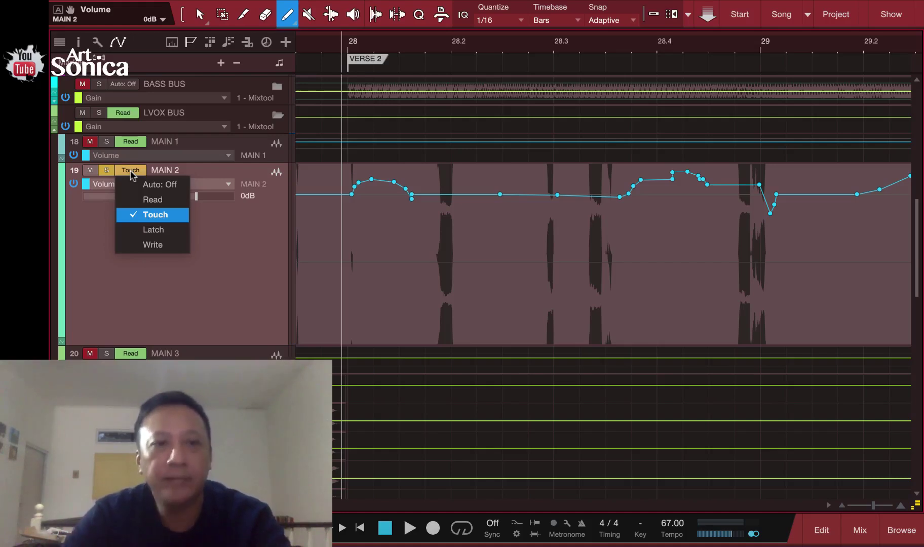
left_click(147, 230)
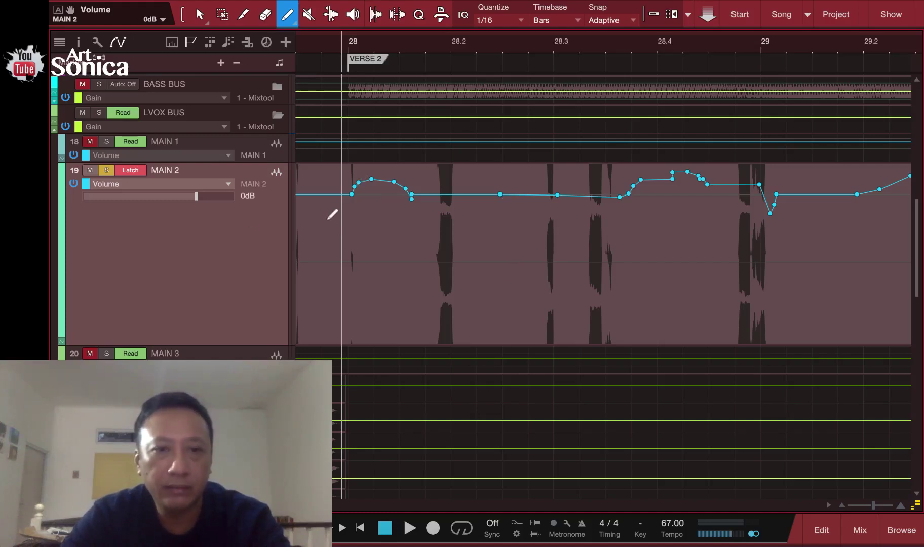
key("space")
left_click_drag(196, 197, 200, 205)
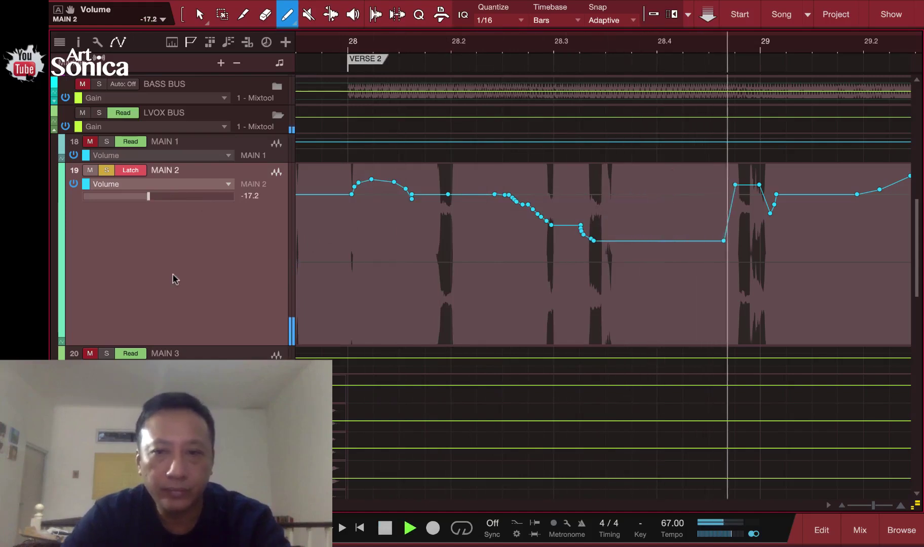
key("space")
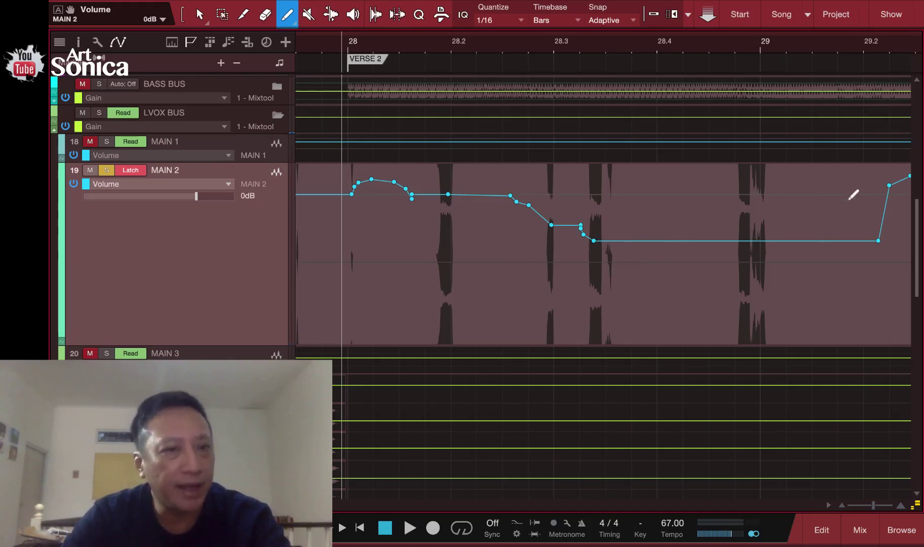
Set MAIN 2 to Write mode and record a pass of varied Volume moves from just before bar 28 to just before bar 29
left_click(142, 172)
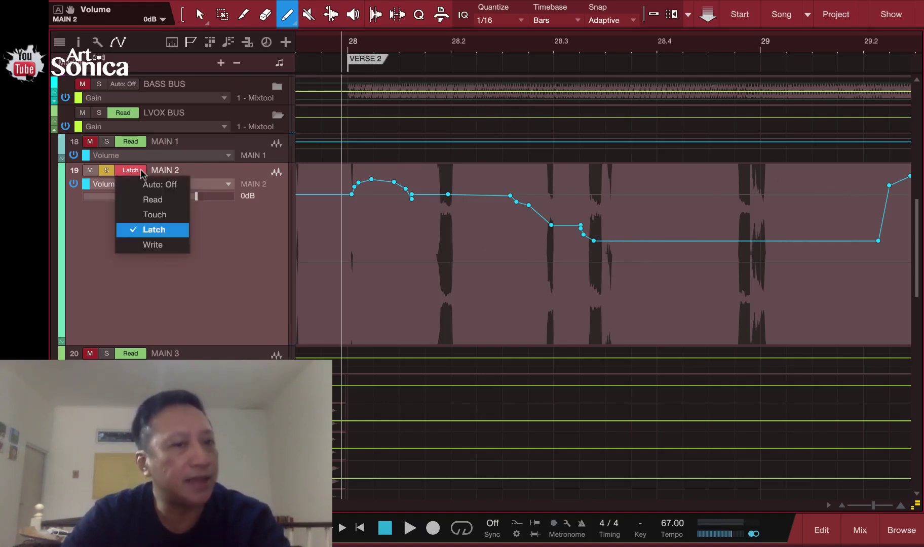
left_click(157, 246)
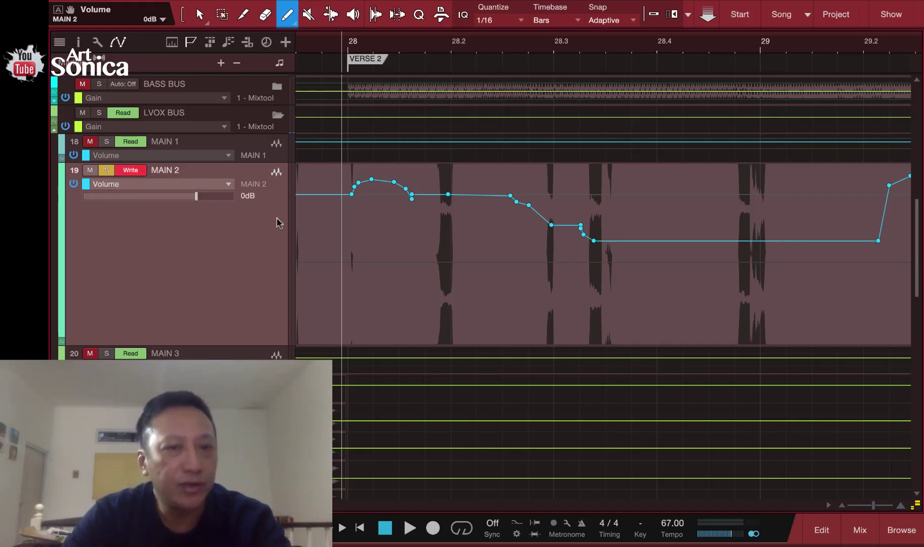
key("space")
left_click_drag(196, 198, 195, 200)
key("space")
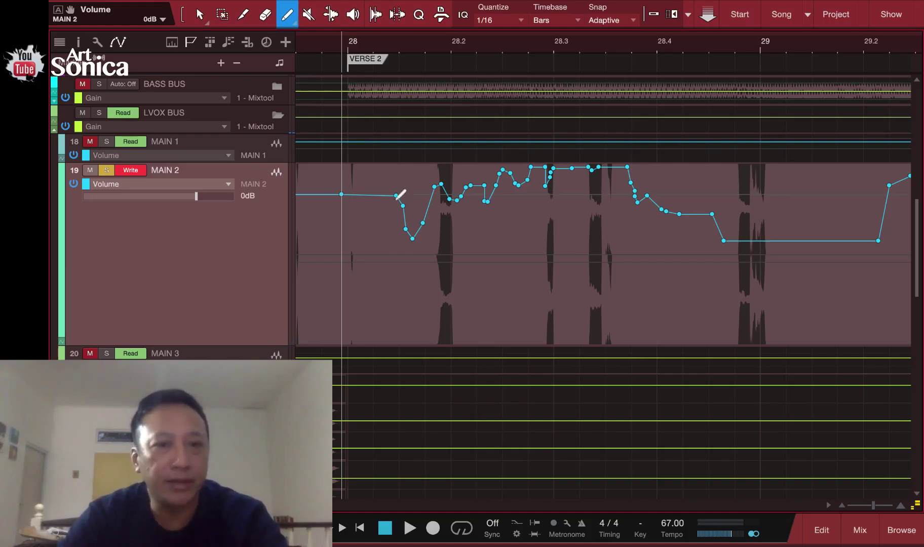
Overwrite MAIN 2's Volume curve from bar 28 to about 28.3, and record another Write pass while lowering Volume
left_click_drag(349, 194, 511, 187)
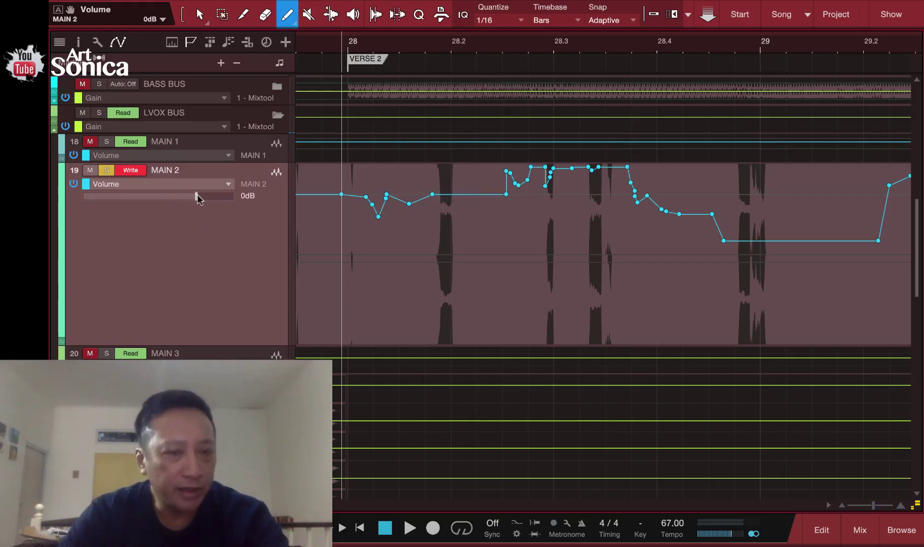
key("space")
left_click_drag(198, 196, 174, 199)
scroll(174, 199, "up", 10)
key("space")
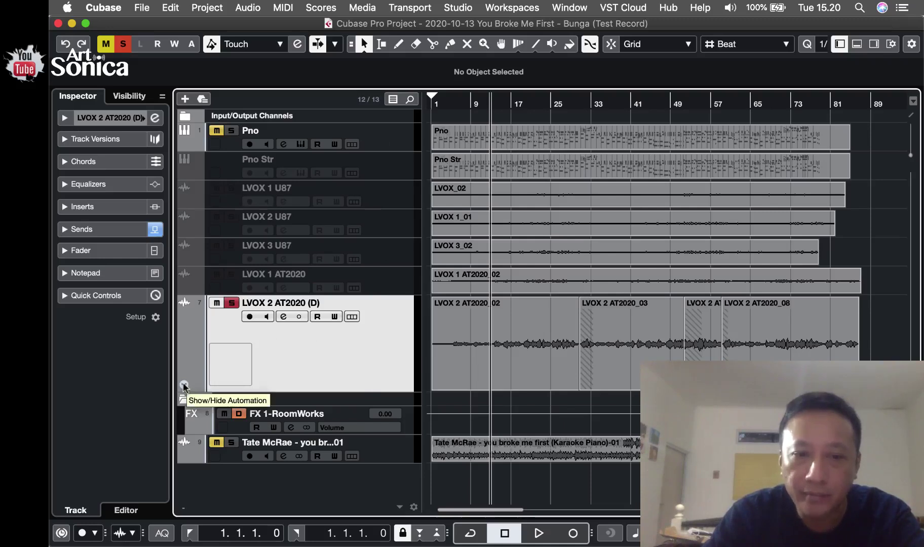
Switch to Cubase, show the automation lane of LVOX 2 AT2020 (D) and enlarge its Volume lane
left_click(184, 386)
left_click(255, 417)
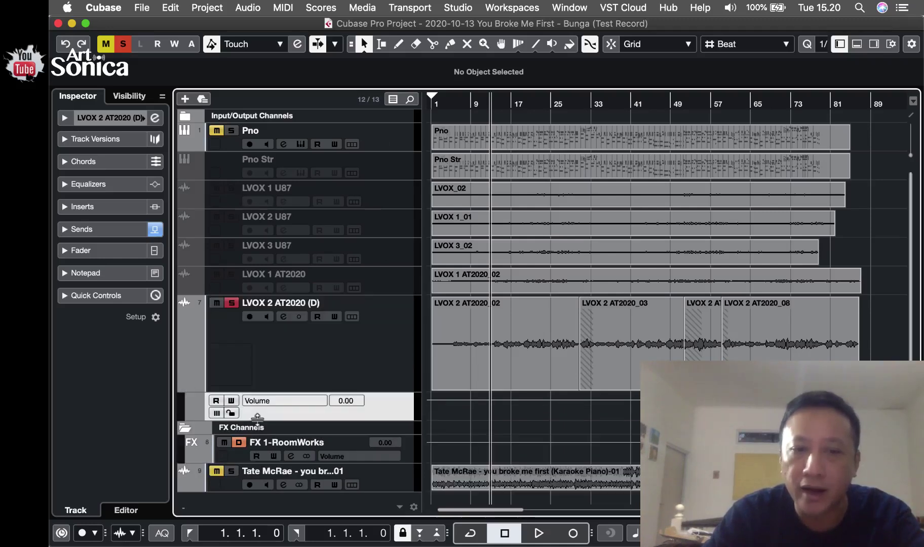
left_click_drag(370, 294, 371, 275)
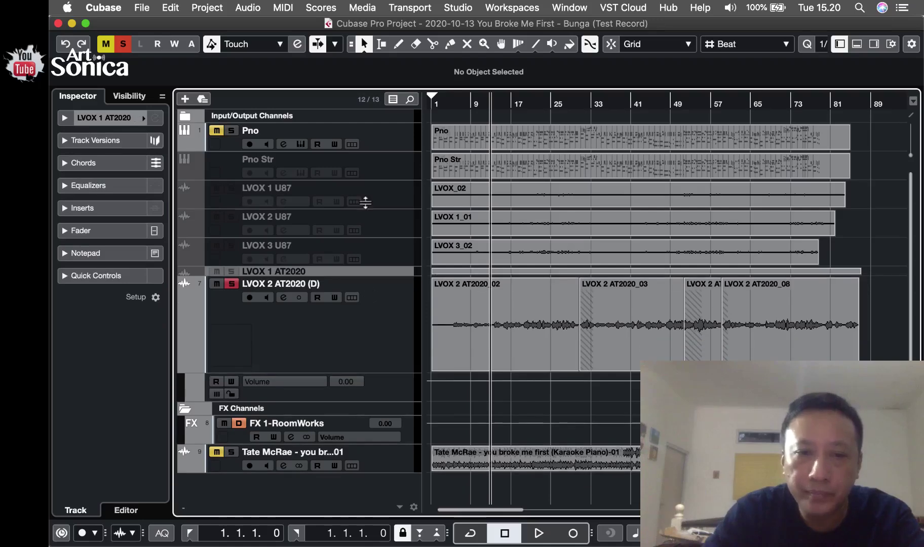
left_click(350, 322)
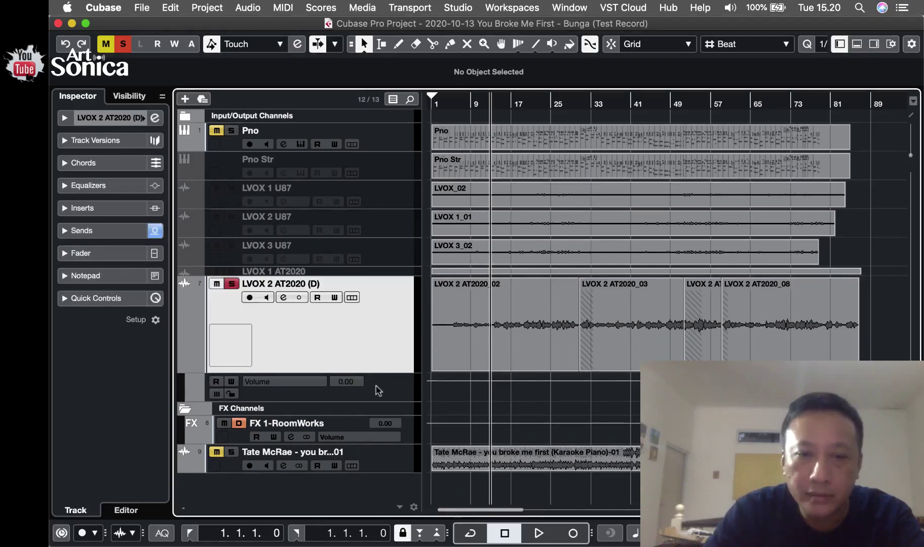
left_click_drag(375, 398, 371, 511)
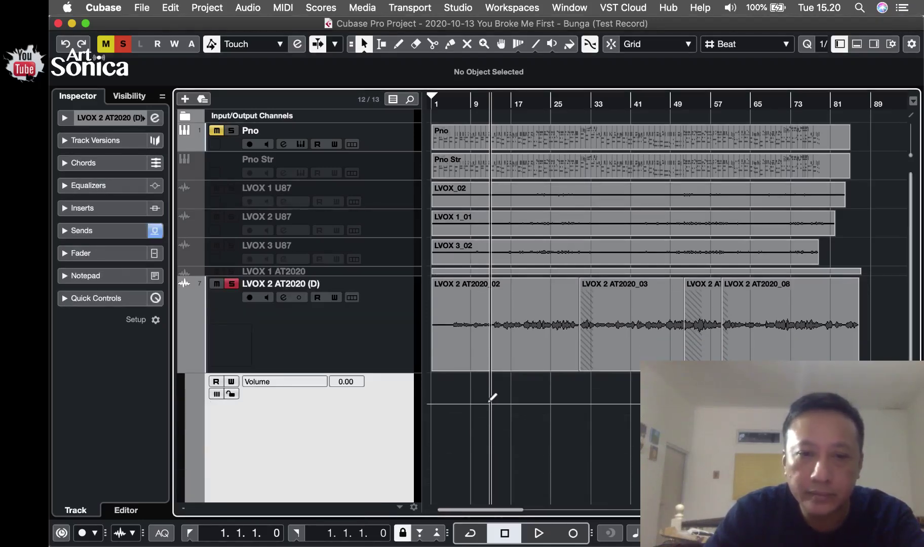
scroll(490, 401, "down", 3)
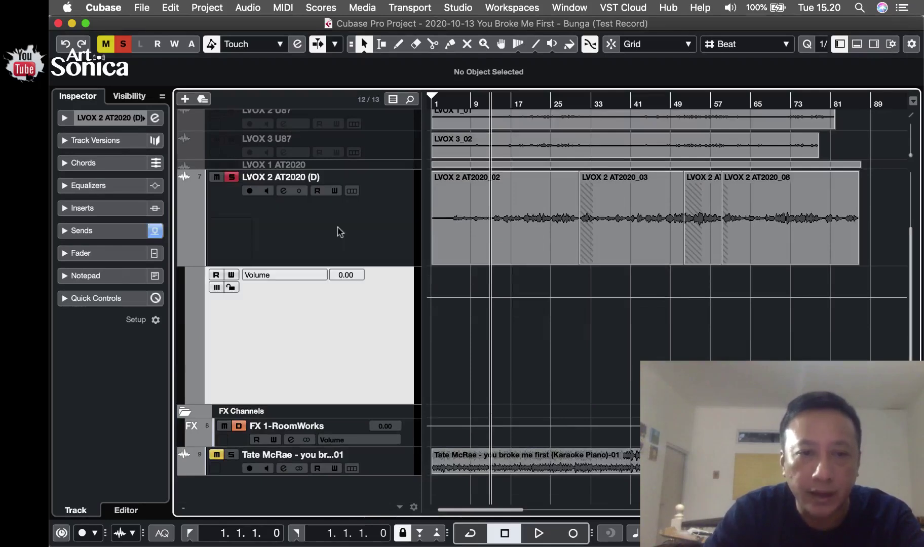
Browse the automation parameters available for LVOX 2 AT2020 (D), and play its vocal from about bar 12
left_click(263, 275)
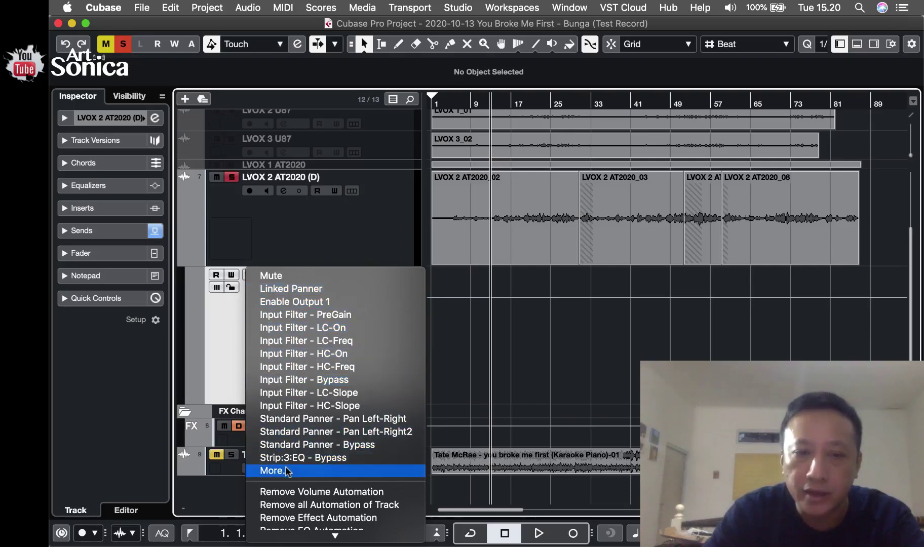
left_click(224, 332)
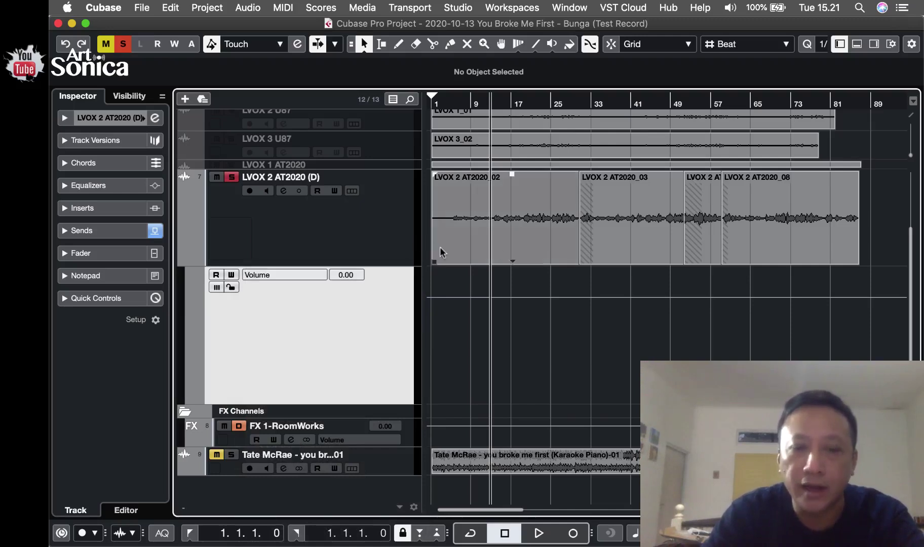
left_click(336, 231)
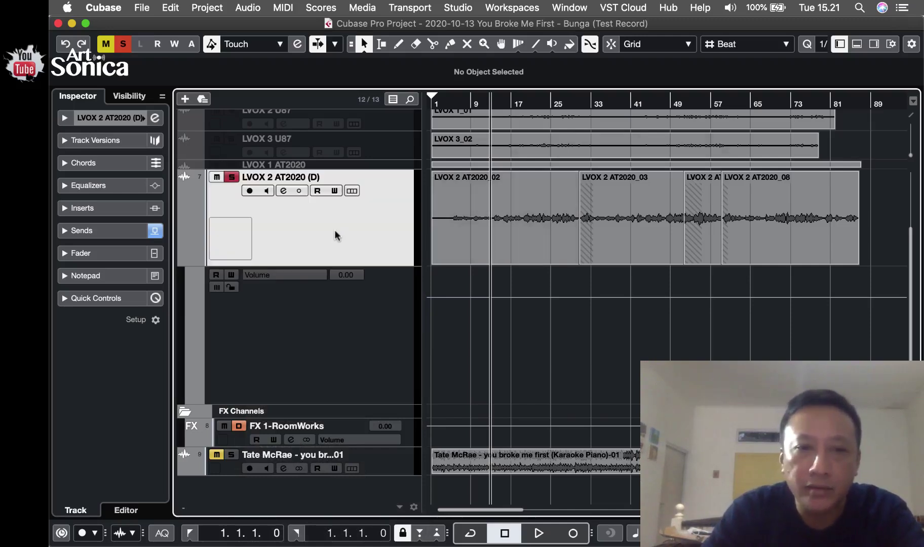
key("space")
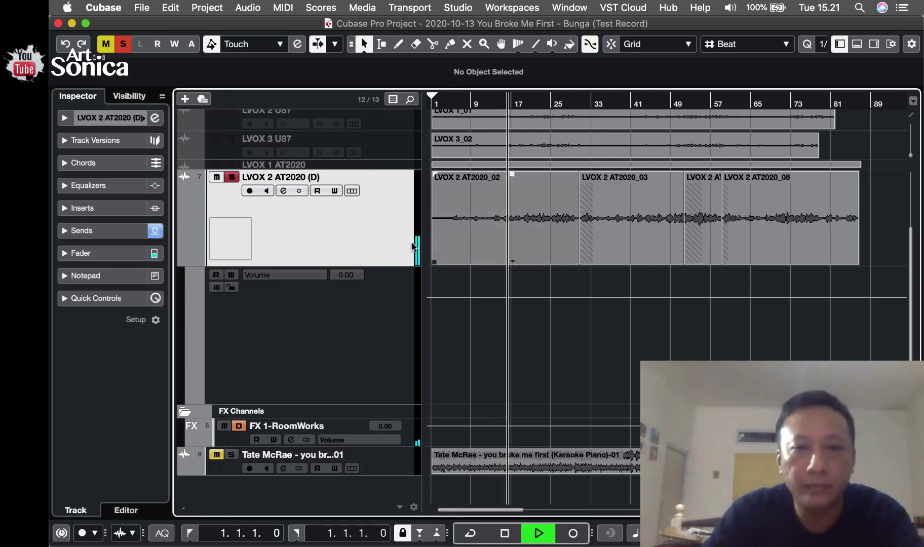
key("space")
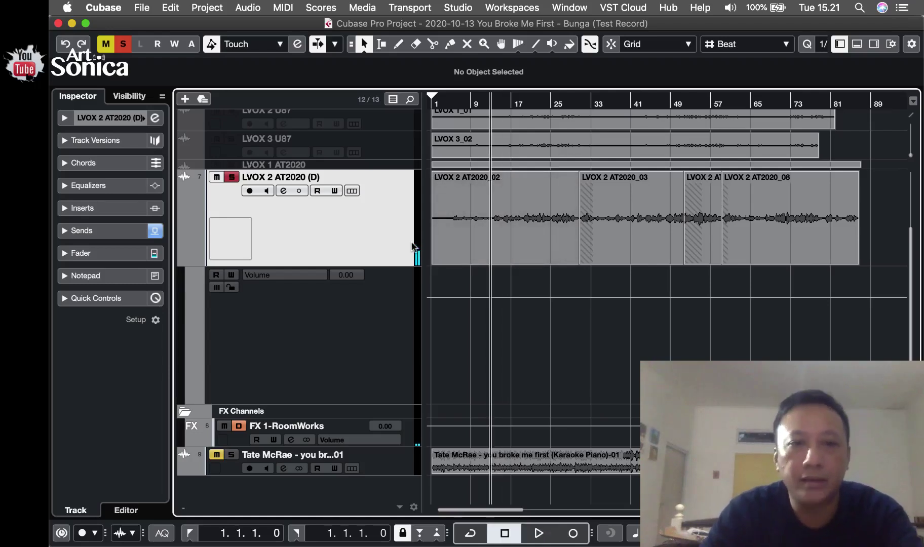
Draw a wavering Volume curve on LVOX 2 AT2020 (D) between about bars 15 and 23, ending near -4.5 dB, and play it back
left_click(340, 345)
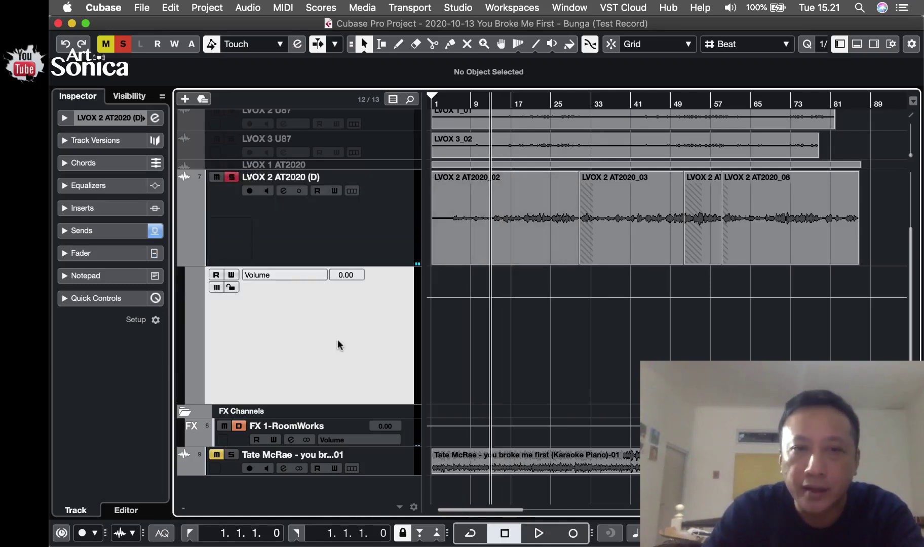
left_click(402, 46)
key("h")
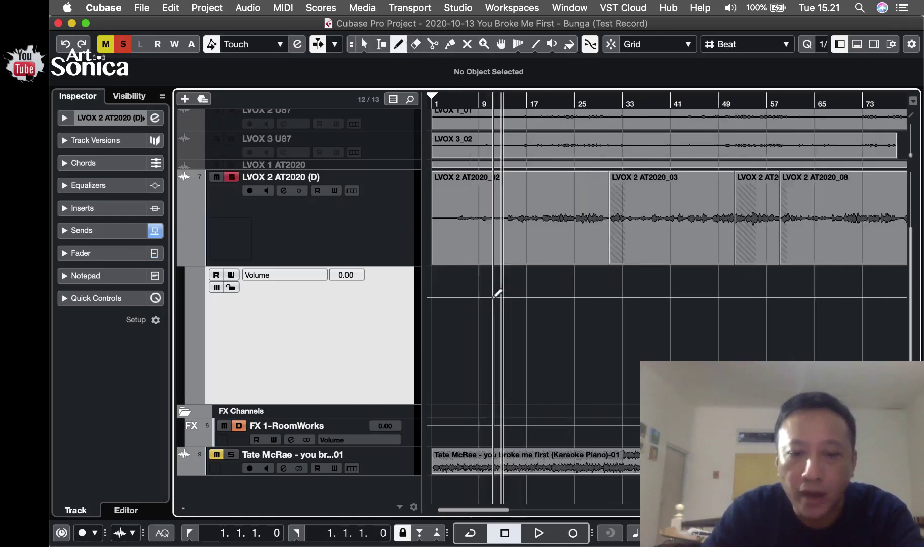
key("h")
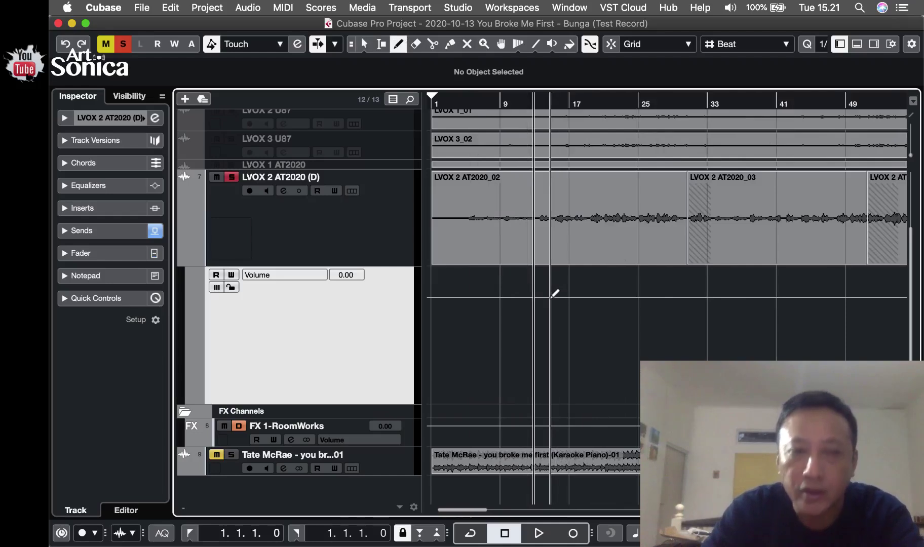
mouse_move(552, 297)
left_mouse_down()
mouse_move(589, 295)
mouse_move(626, 319)
left_mouse_up()
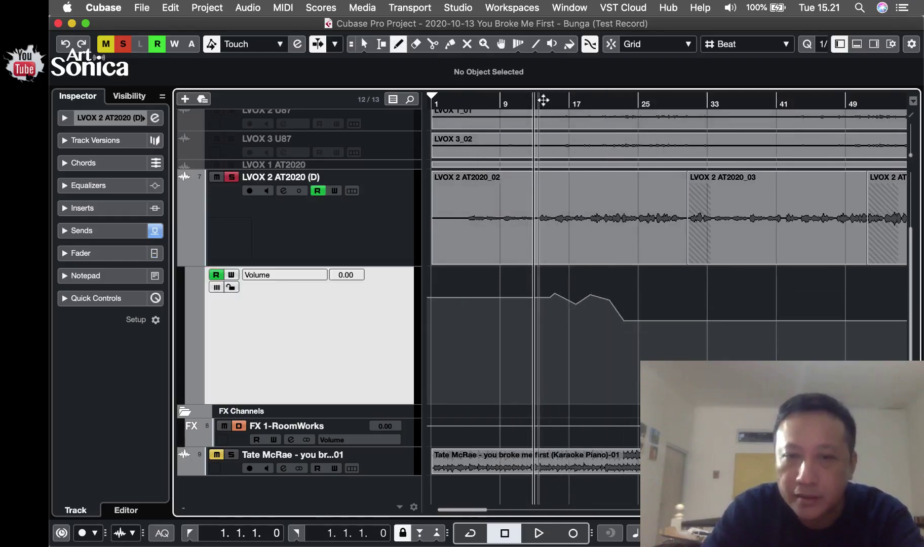
key("space")
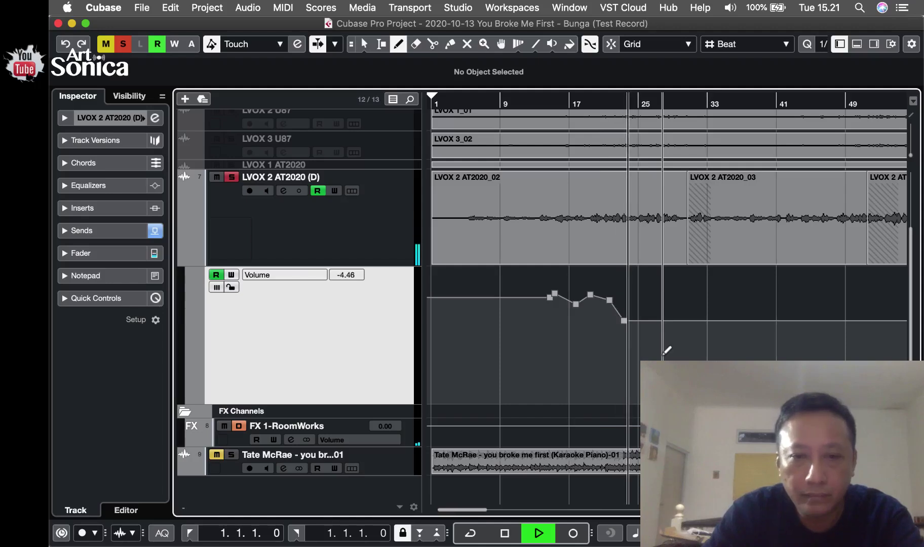
key("space")
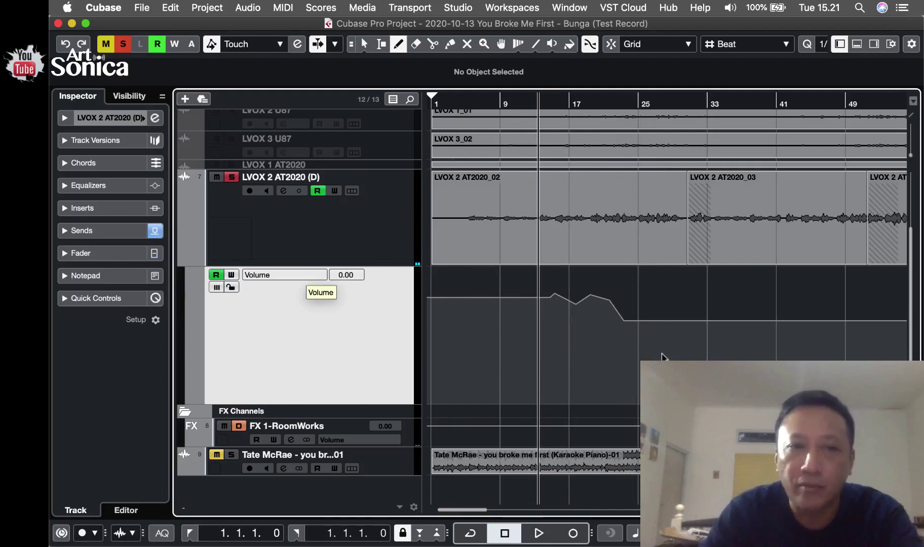
Switch the lane to Standard Panner - Pan Left-Right and draw a full-width Triangle wave from about bar 11.5 to 32
left_click(304, 277)
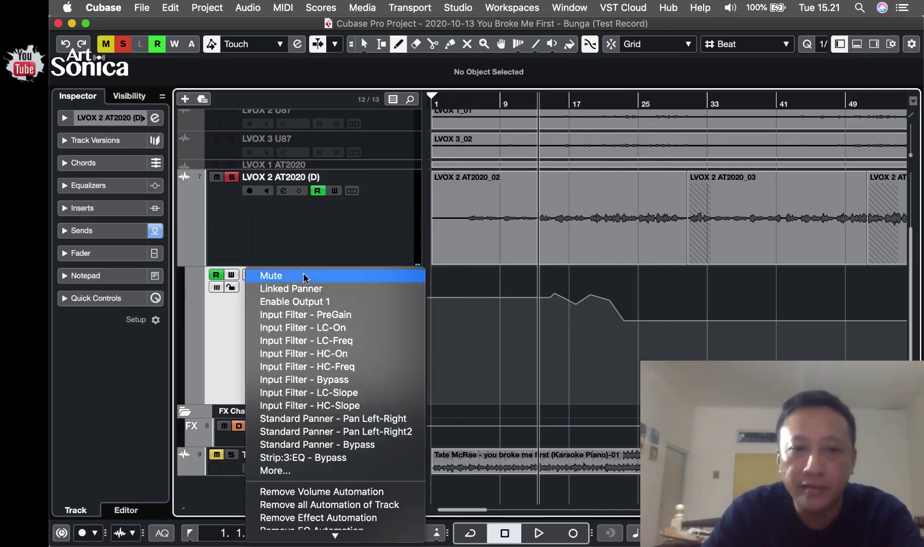
left_click(327, 421)
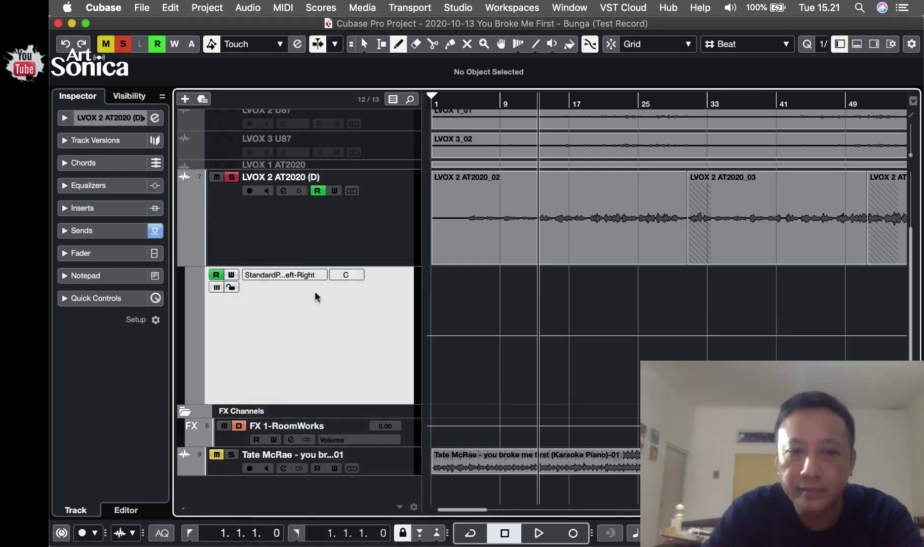
left_click(537, 49)
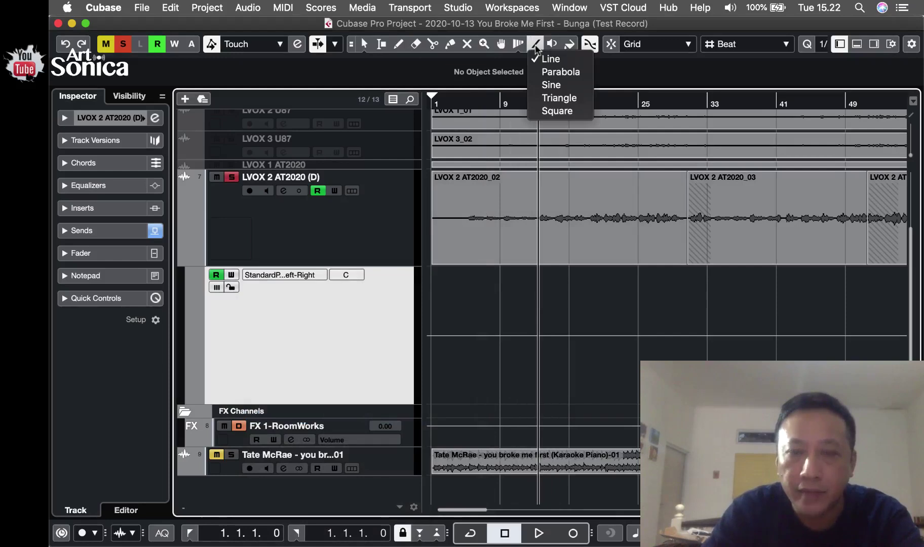
left_click(560, 98)
left_click_drag(523, 284, 701, 277)
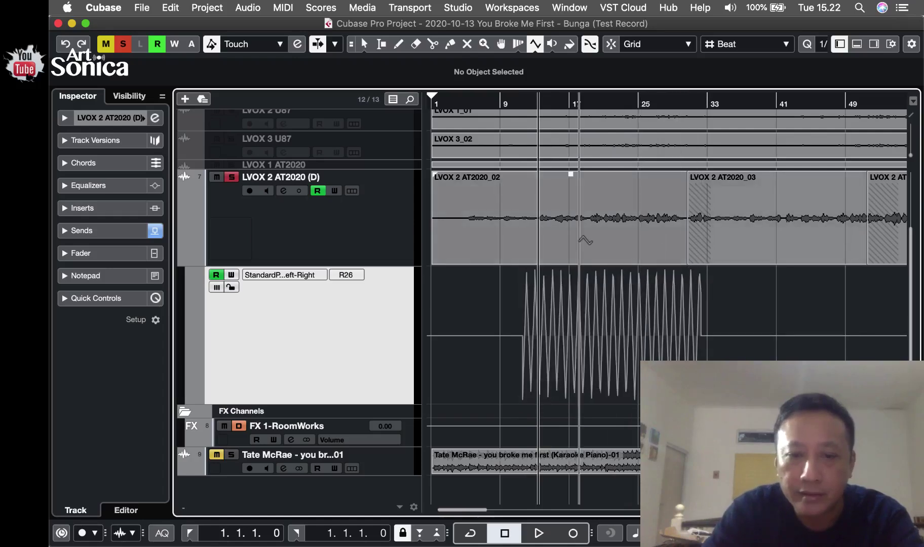
scroll(586, 241, "up", 6)
scroll(650, 220, "left", 3)
scroll(638, 193, "up", 2)
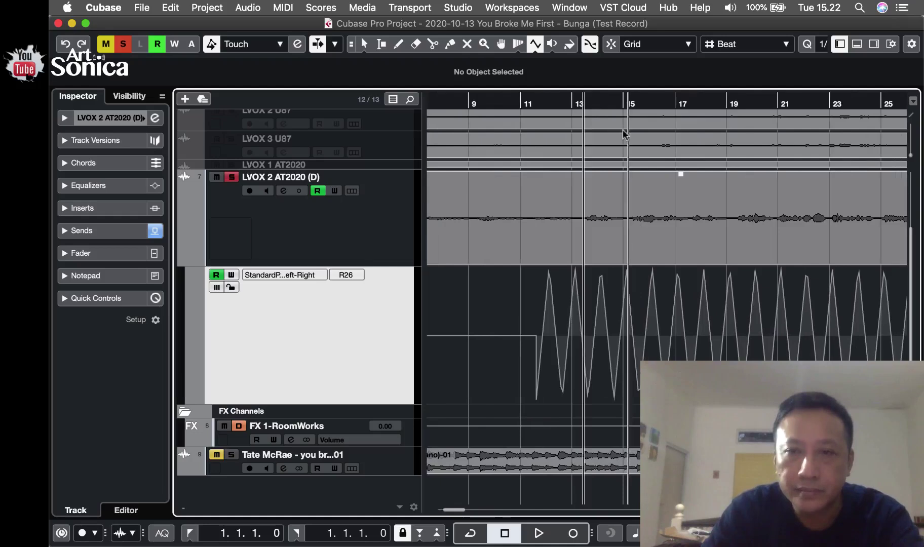
Set the grid to Use Quantize at 1/4 and draw a denser triangle pan wave from about bar 11.5 to 22.5
left_click(774, 48)
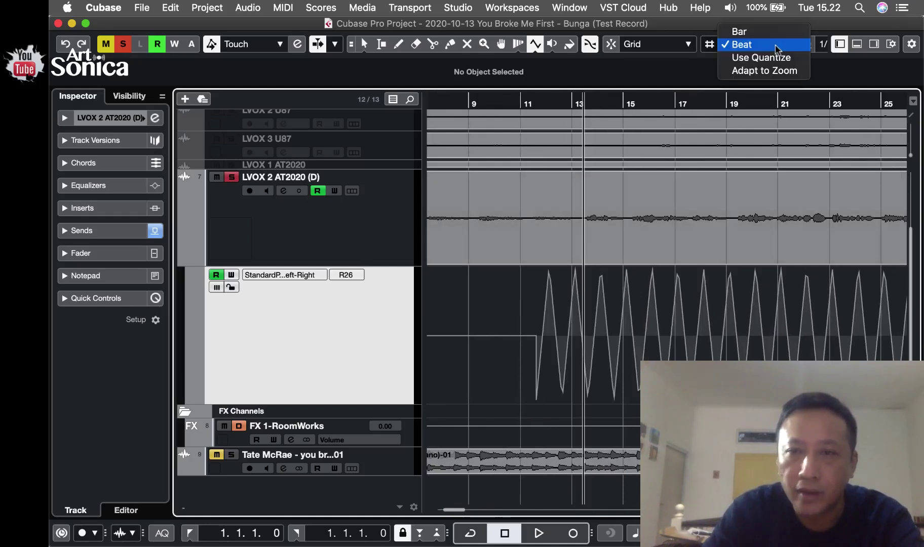
left_click(737, 31)
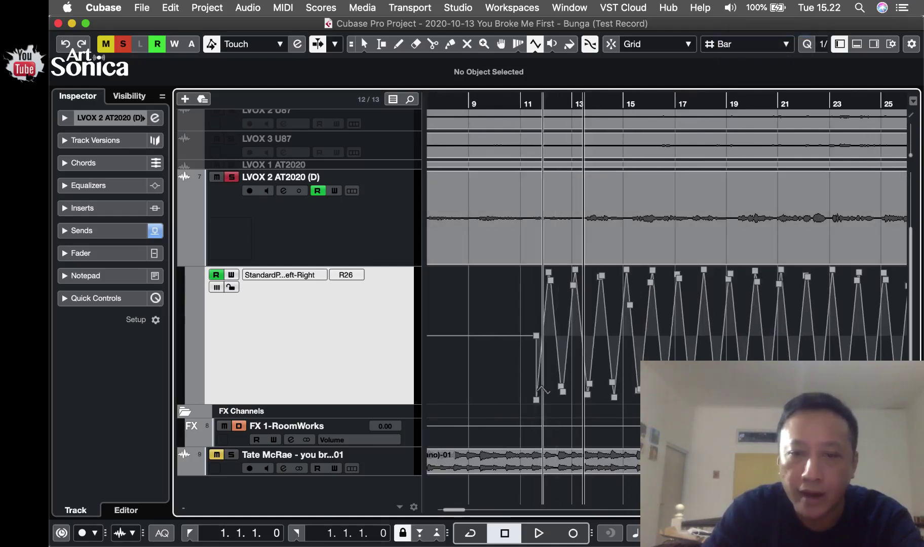
left_click(783, 45)
left_click(780, 75)
left_click(844, 44)
left_click(836, 20)
mouse_move(537, 334)
left_mouse_down()
mouse_move(556, 294)
mouse_move(816, 218)
left_mouse_up()
Set the quantize value to 1/2 and redraw the triangle pan wave from bar 11 to about bar 24
left_click(824, 44)
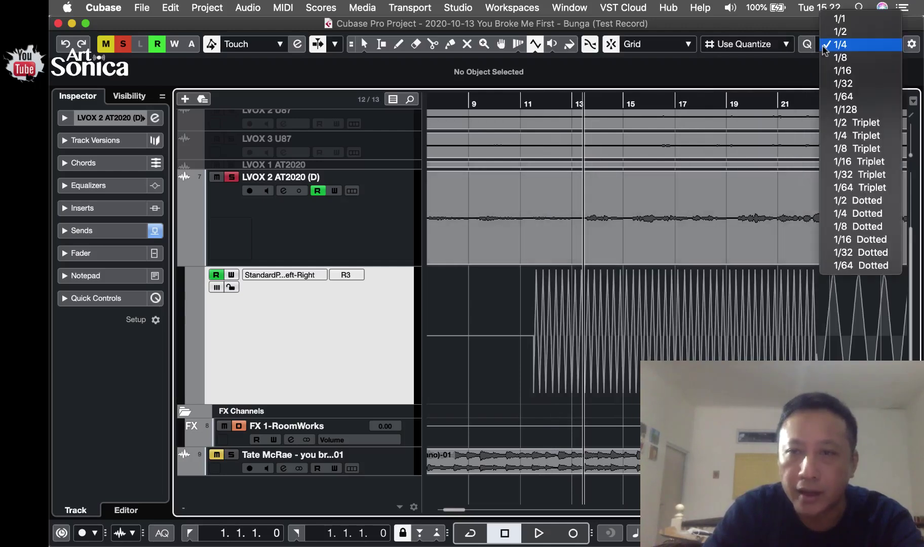
left_click(836, 29)
left_click_drag(522, 335, 861, 274)
Play LVOX 2 AT2020 (D) from bar 11 to hear the left-right panning automation
left_click(526, 99)
key("space")
key("space")
key("space")
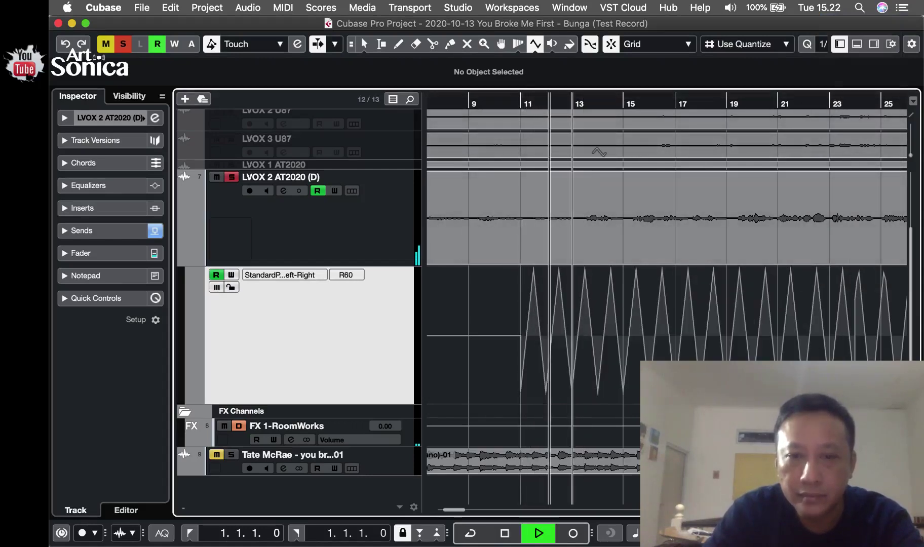
key("space")
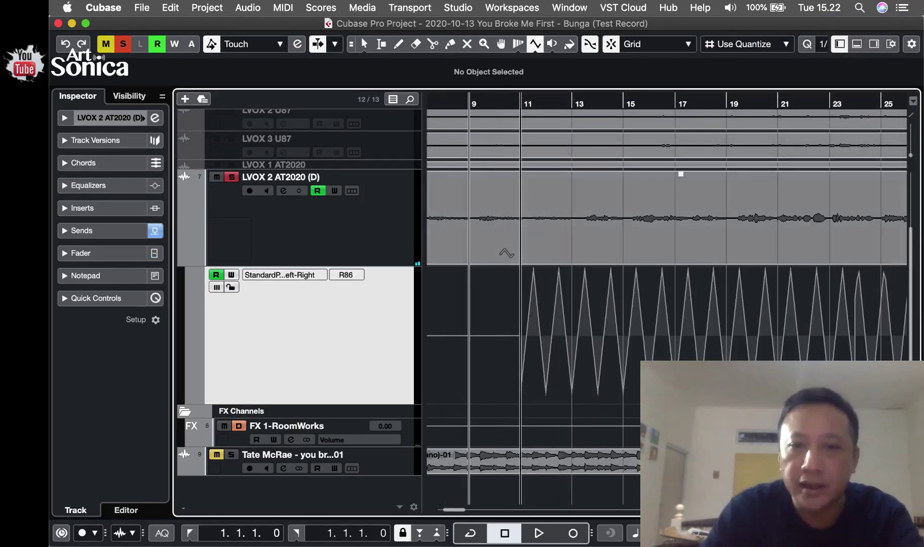
Undo the pan drawings back to an empty lane, and redo until the first triangle wave is restored
key("super+z")
key("super+z")
key("super+z")
key("super+z")
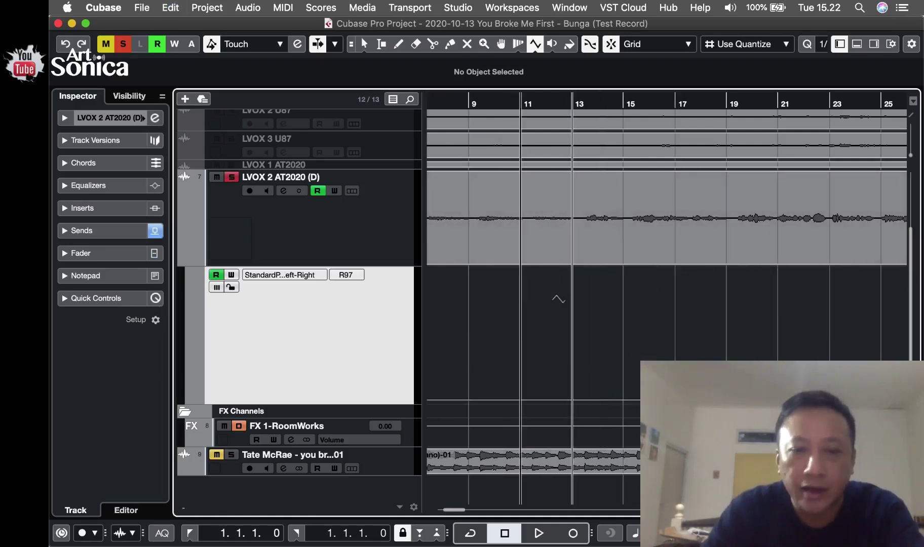
key("super+shift+z")
key("super+shift+z")
key("super+shift+z")
key("super+shift+z")
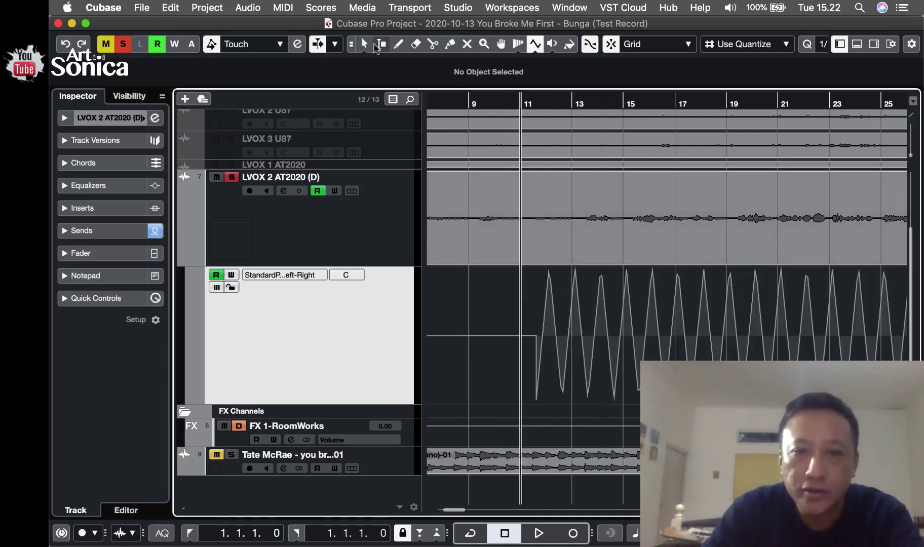
Select and delete the Pan Left-Right automation points from about bar 11.5 to bar 21
left_click_drag(503, 272, 786, 405)
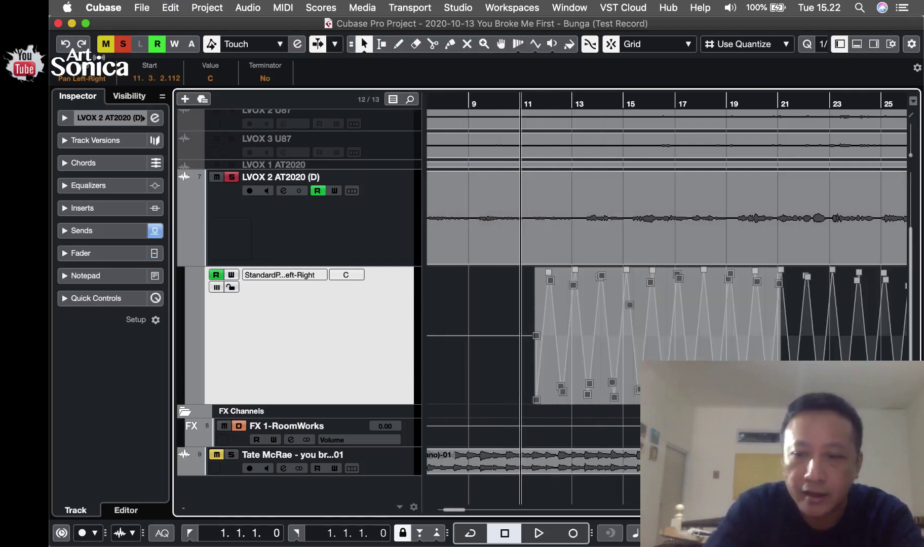
key("Delete")
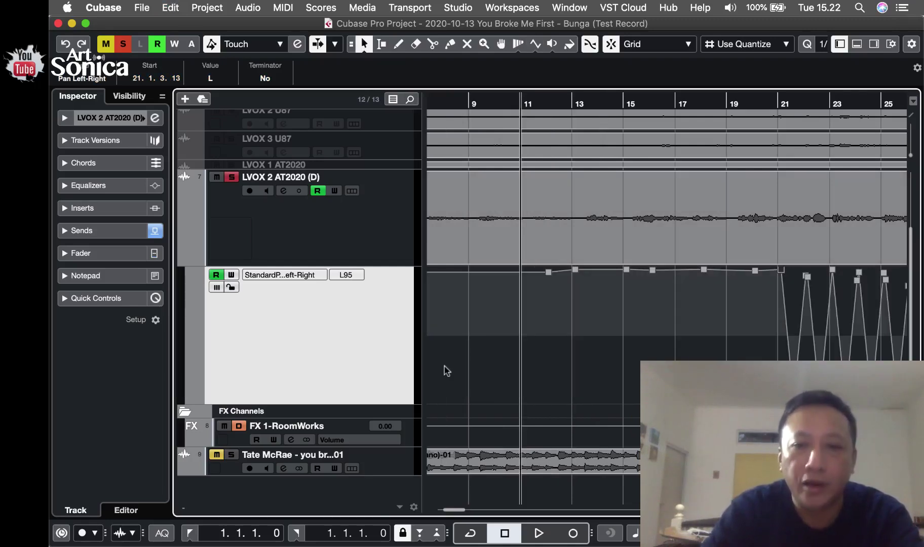
Select all remaining Pan Left-Right automation events of LVOX 2 AT2020 (D) and delete them
left_click(602, 378)
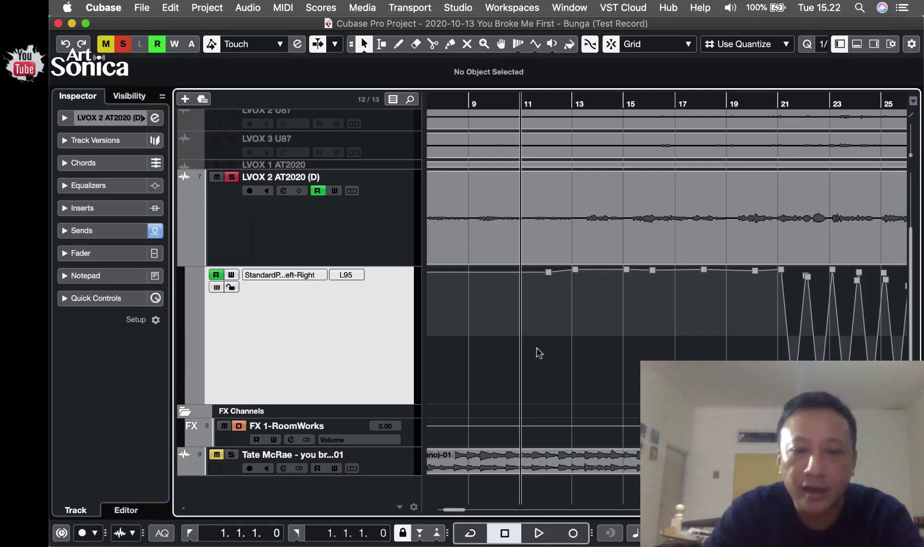
right_click(363, 352)
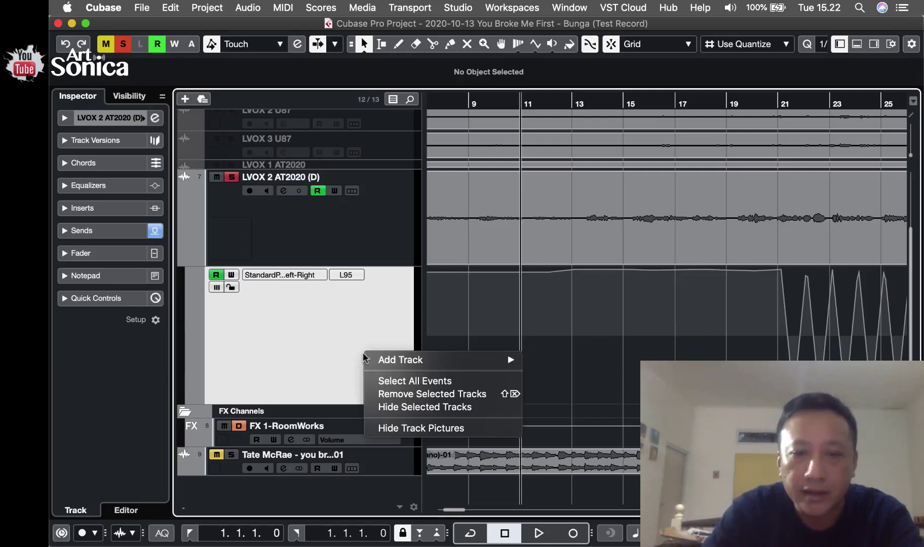
left_click(414, 389)
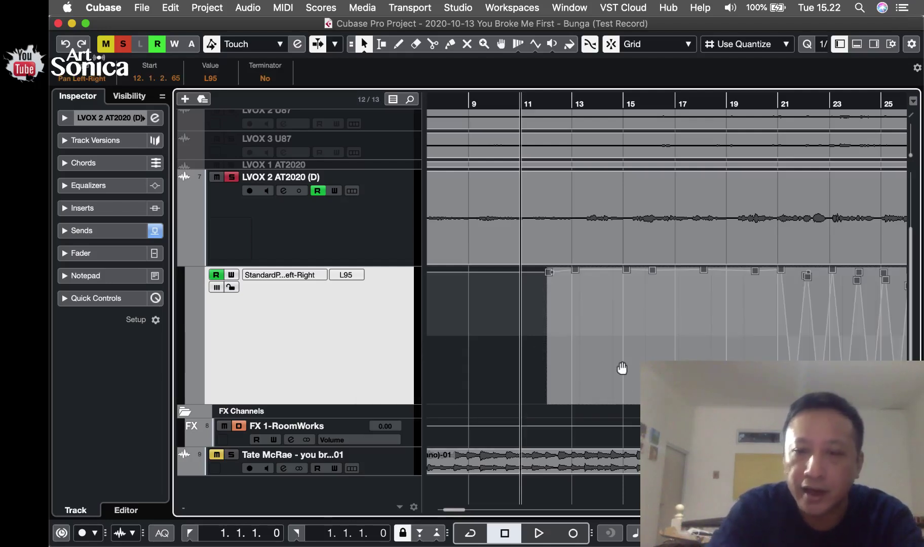
key("Delete")
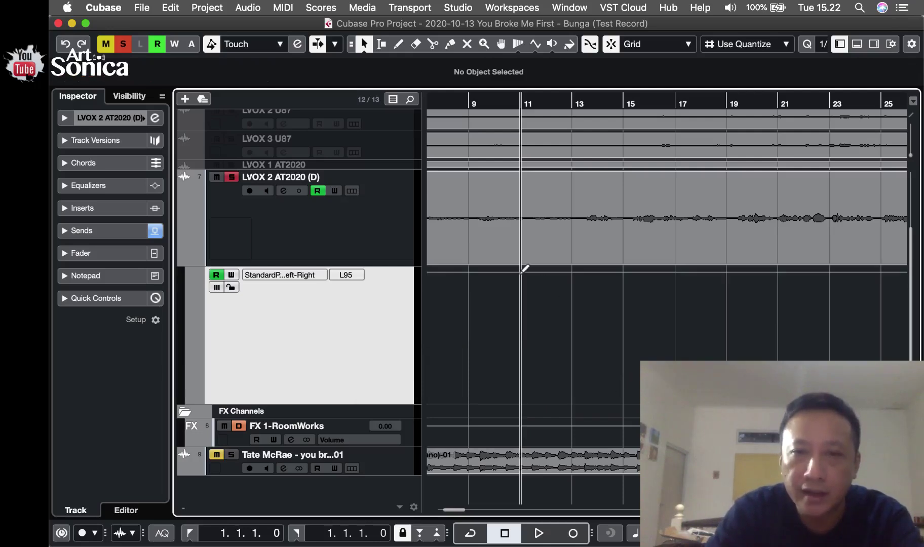
Add a Pan Left-Right automation point at bar 10, set its value to L30 and play the track briefly
left_click(366, 45)
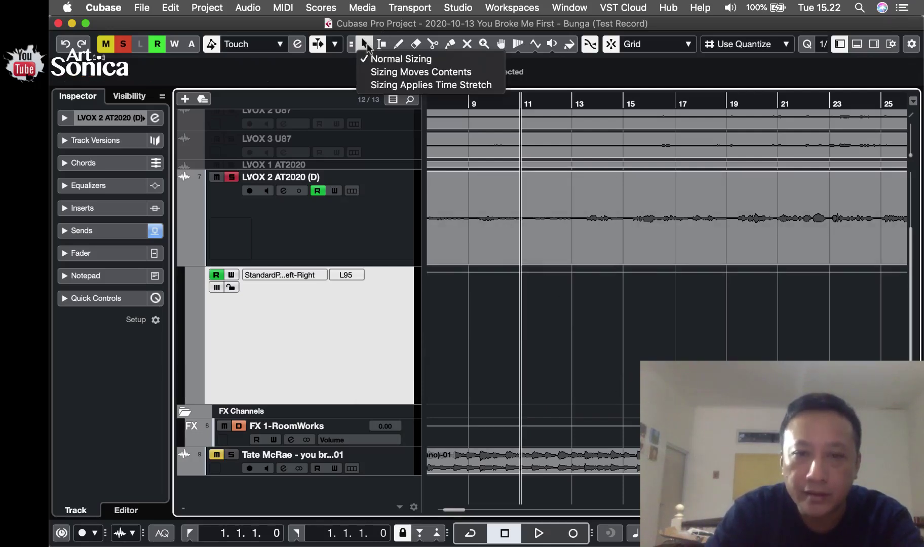
left_click(509, 299)
left_click_drag(500, 271, 507, 340)
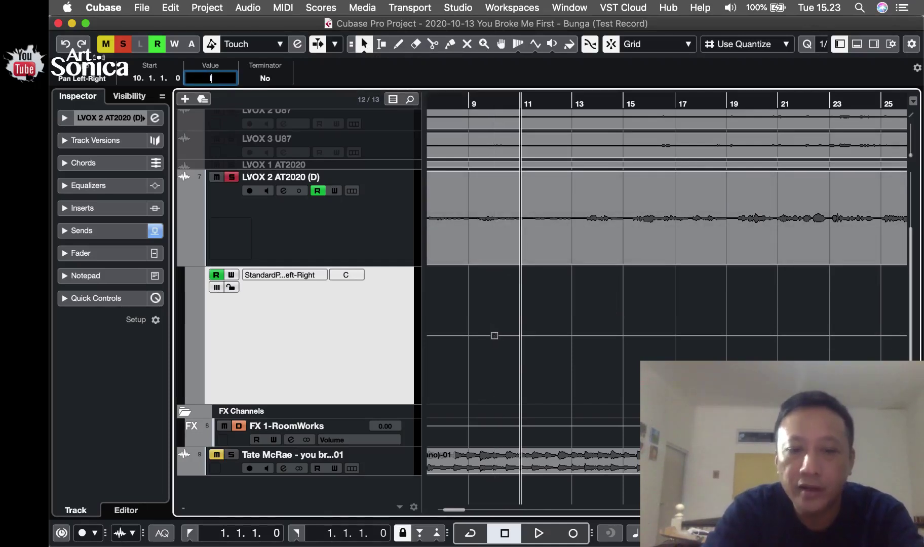
key("Return")
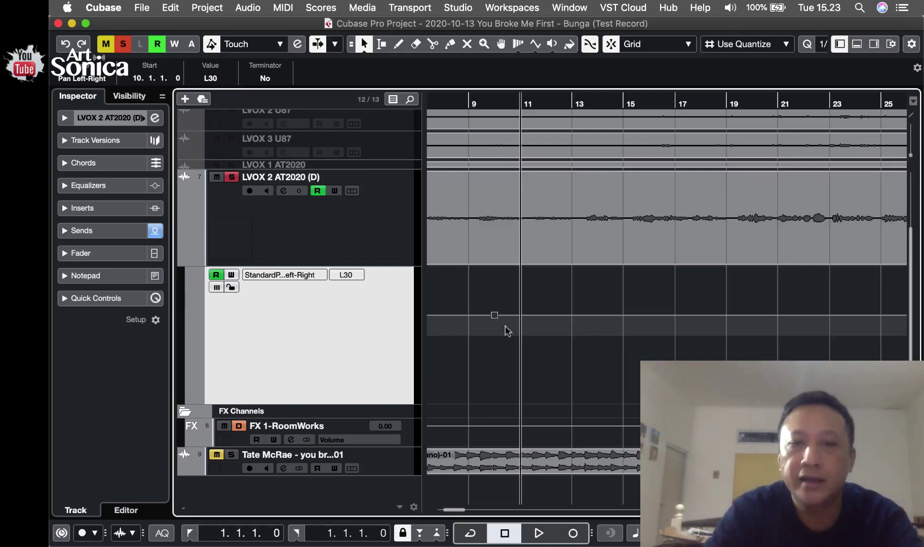
key("space")
key("space")
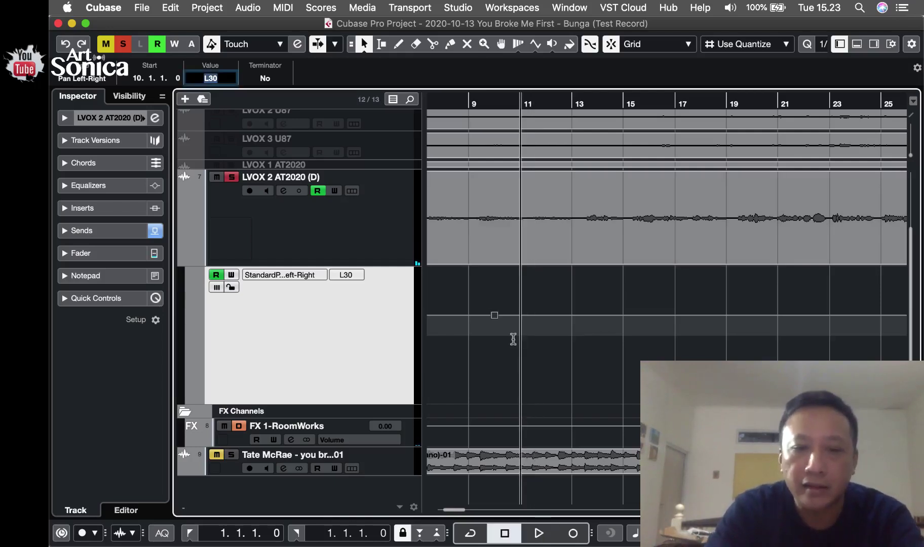
Set the bar 10 pan point to R75, play the track to hear it, and return the value to C
type("r7")
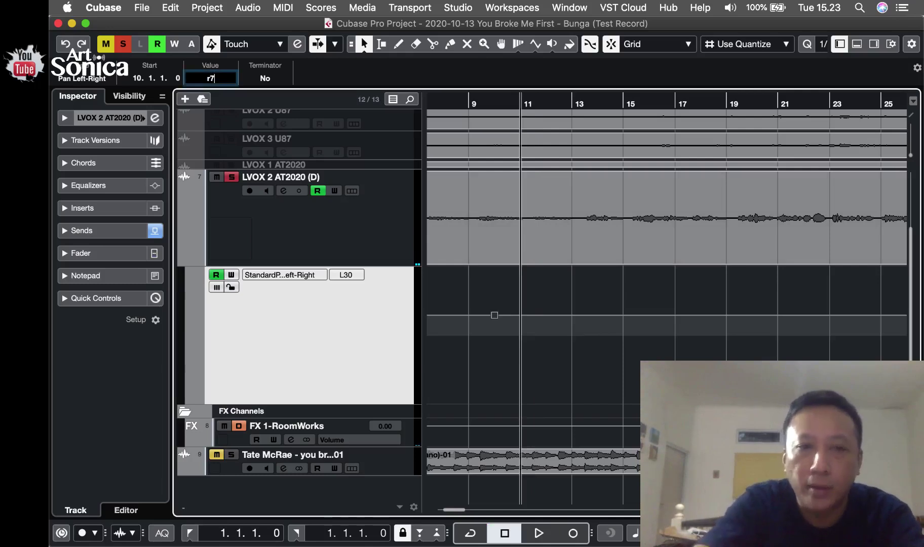
type("5")
key("Return")
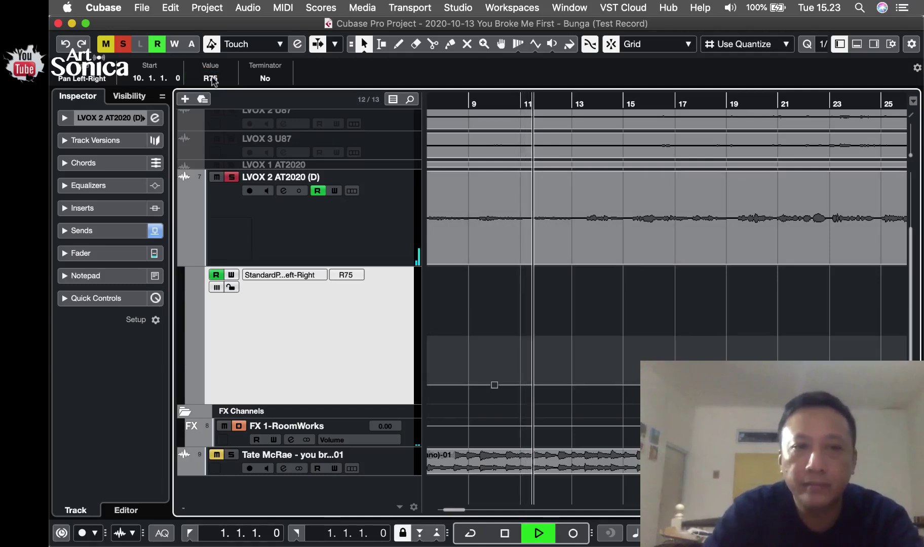
key("space")
left_click(212, 77)
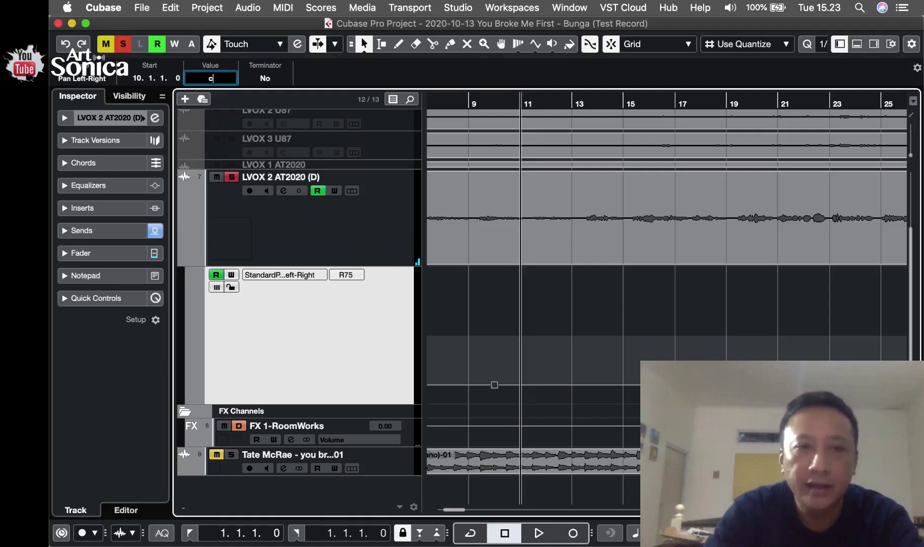
key("Return")
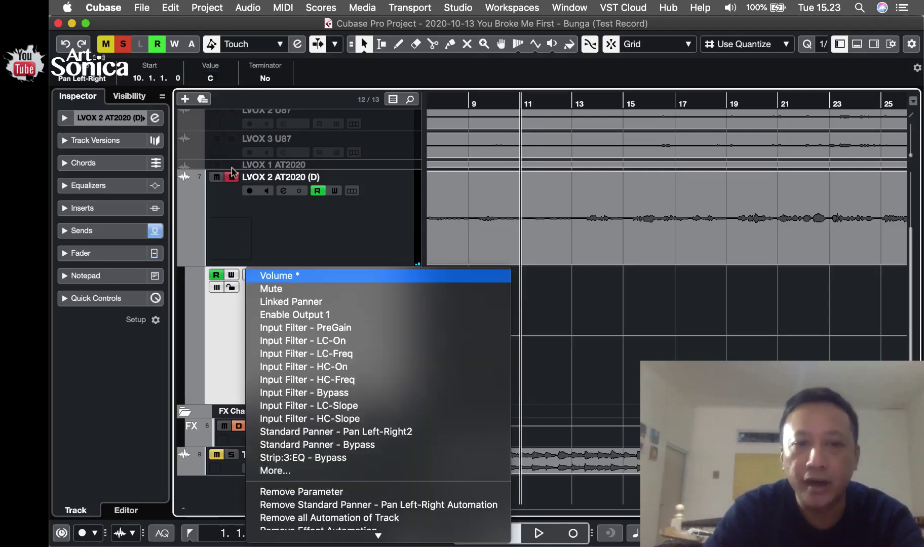
Switch the automation lane to Volume and show all used automation of the LVOX 2 AT2020 (D) track
left_click(335, 275)
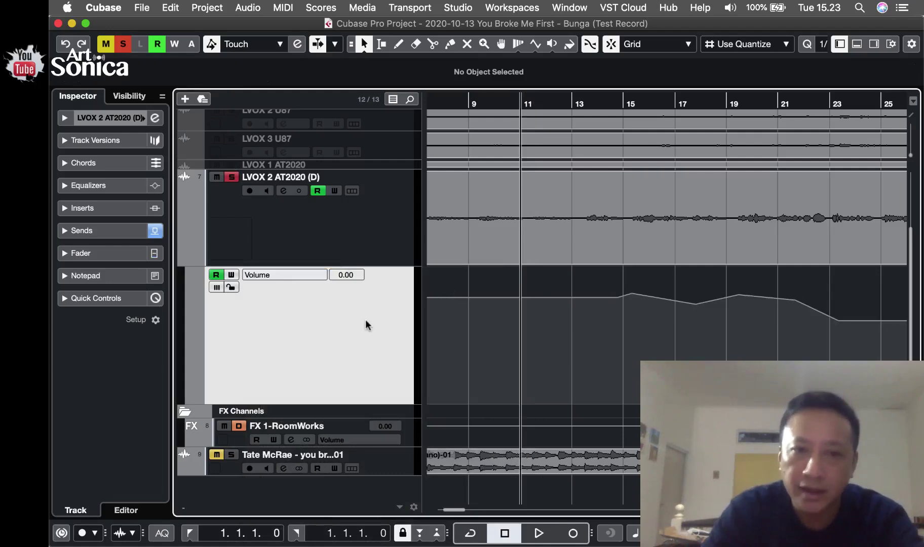
left_click(342, 251)
right_click(303, 244)
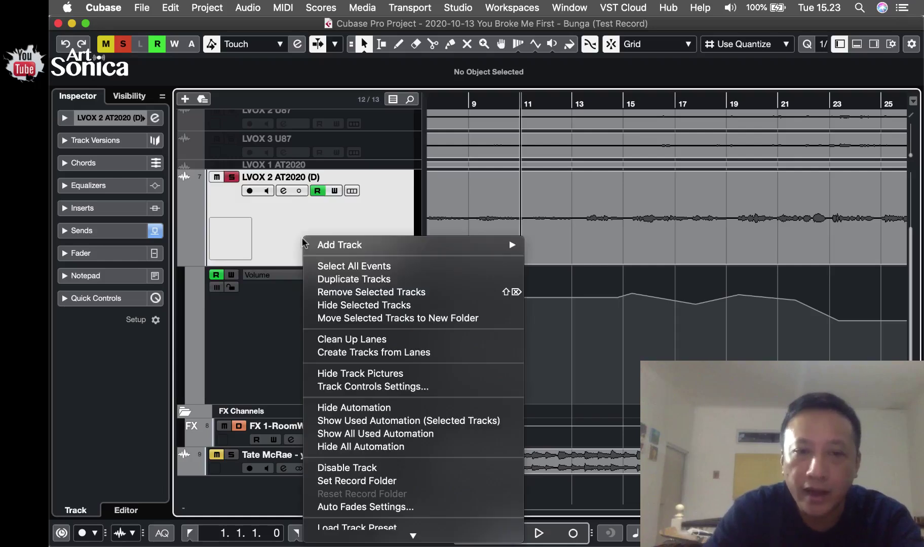
left_click(448, 420)
scroll(478, 361, "down", 1)
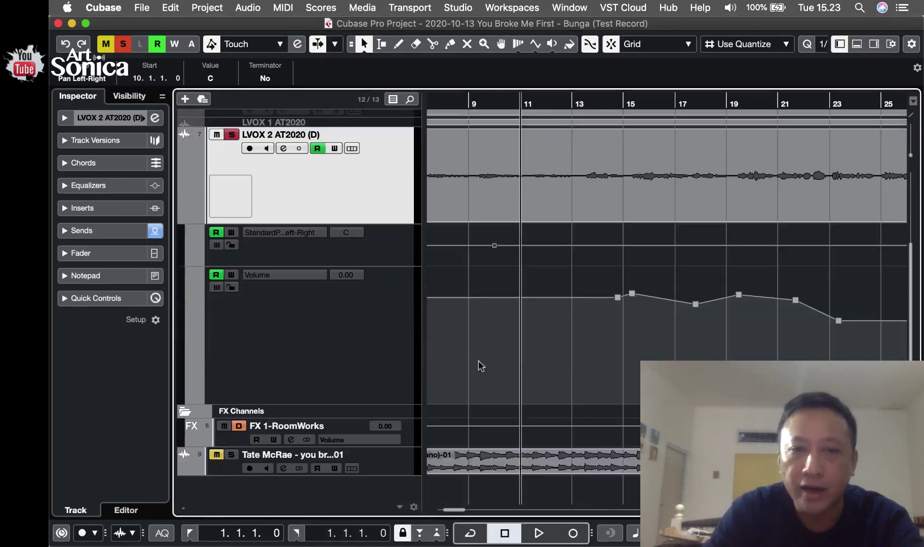
Select the Volume automation lane and zoom the tracks to 2 rows, followed by 4 rows
left_click(330, 253)
left_click(343, 341)
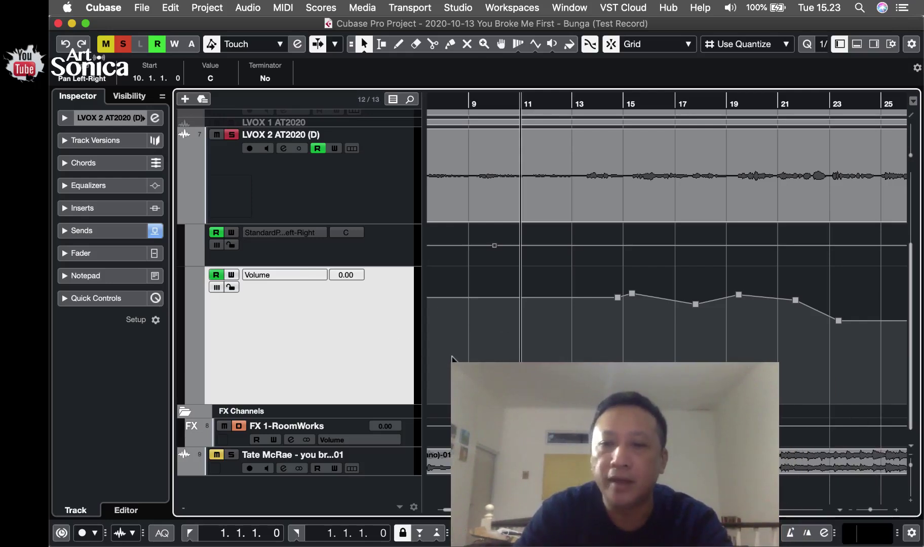
left_click(911, 447)
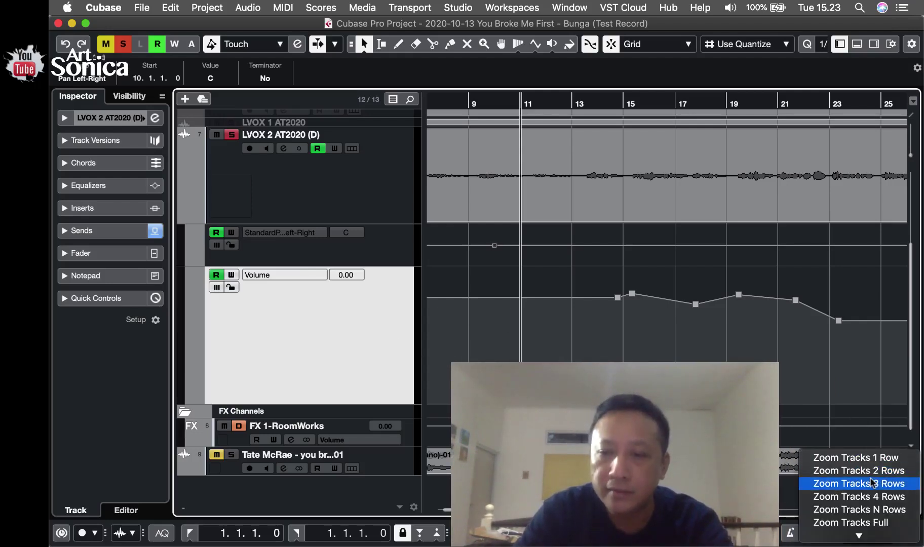
left_click(872, 471)
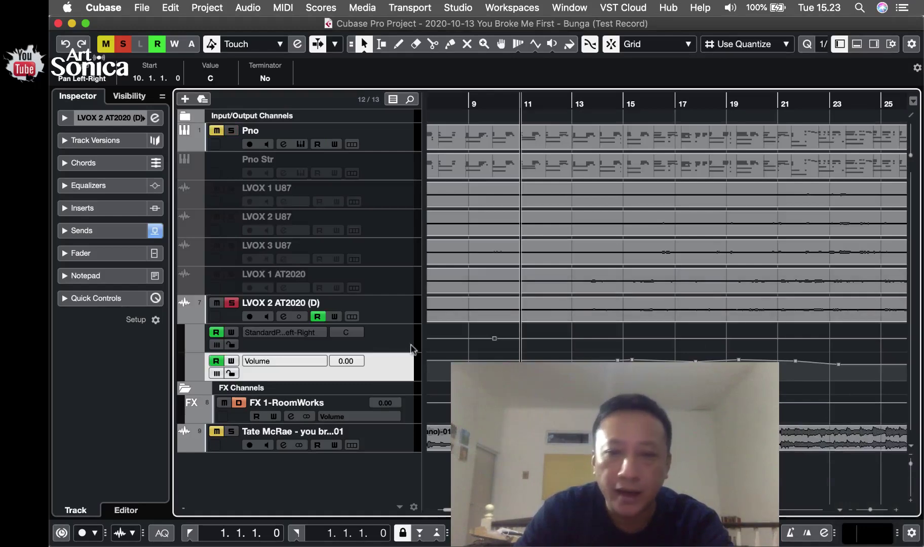
left_click(912, 447)
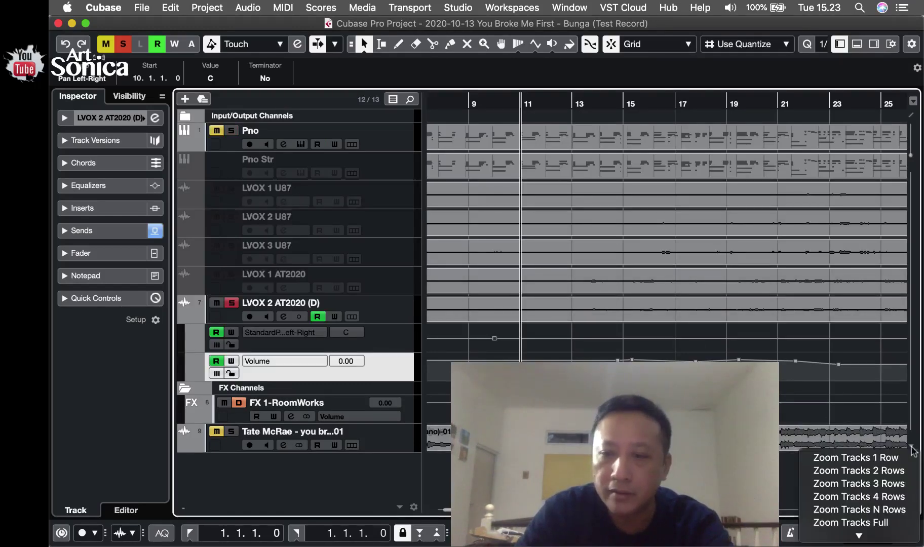
left_click(867, 495)
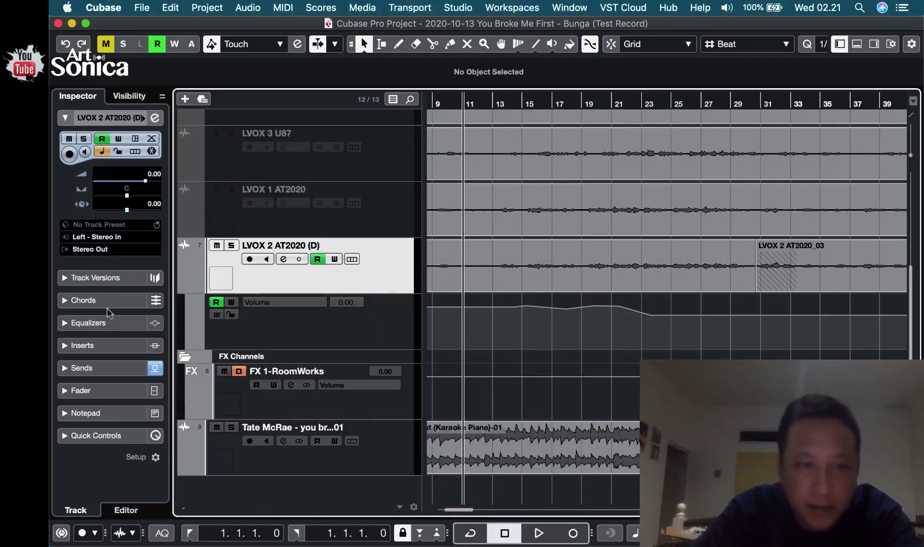
Find the Compressor effect with the search text "compres" and load it in the first insert slot of LVOX 2 AT2020 (D)
left_click(65, 346)
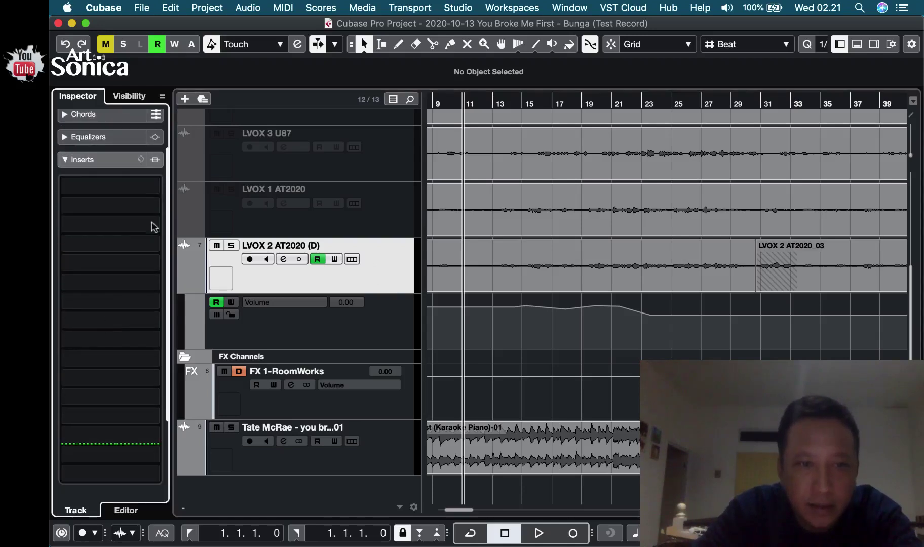
left_click(154, 188)
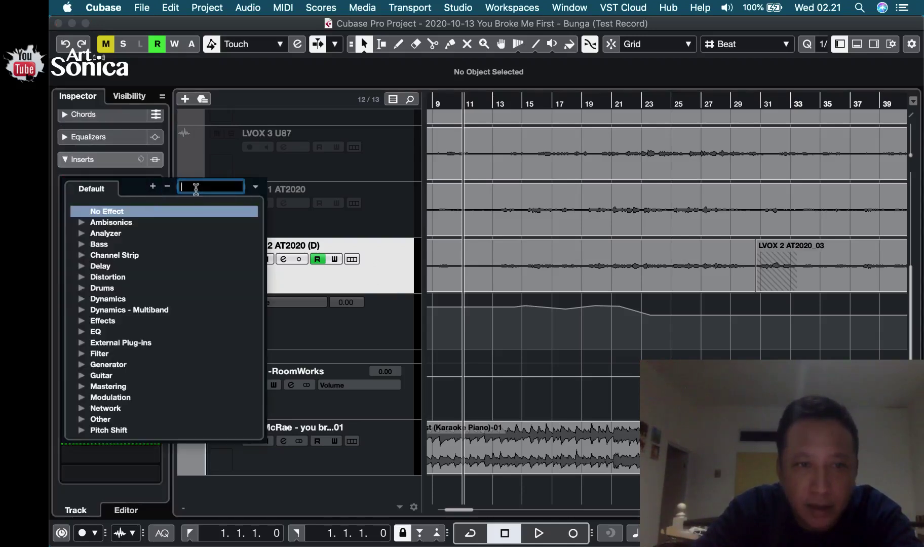
type("comp")
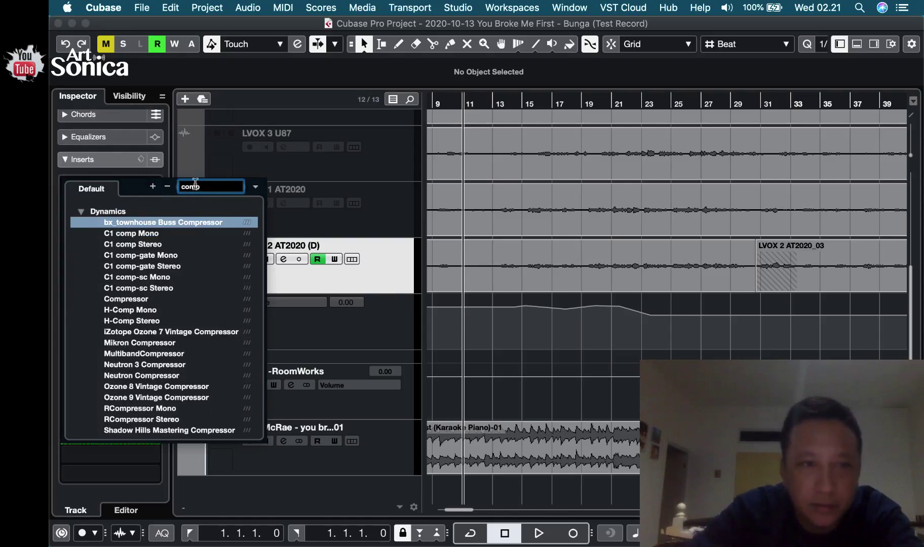
type("res")
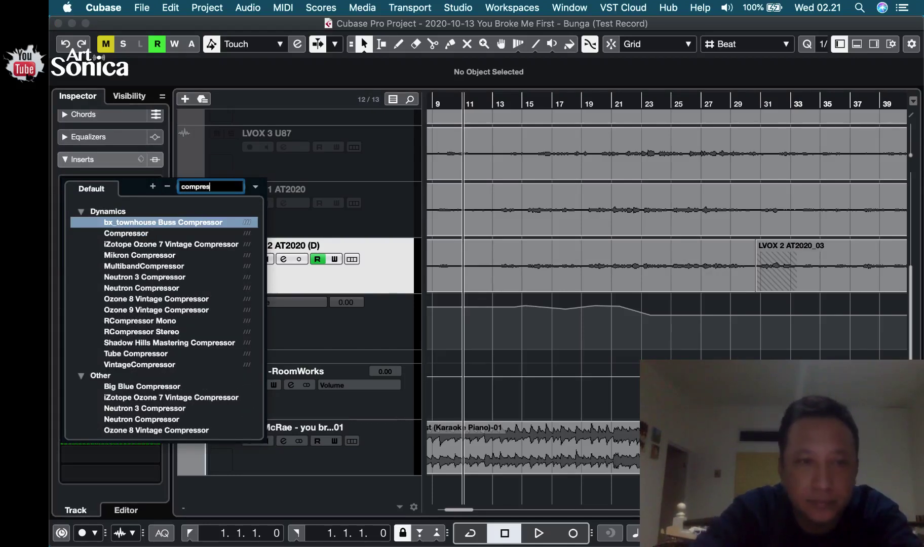
left_click(154, 236)
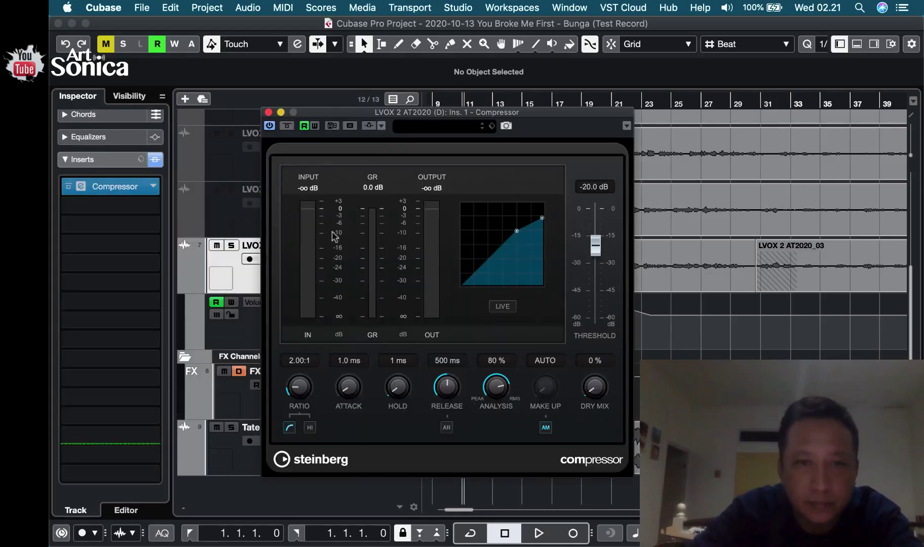
Lower the Compressor threshold to -47.2 dB during playback and replay the vocal from bar 11 to hear it
left_click_drag(497, 112, 418, 117)
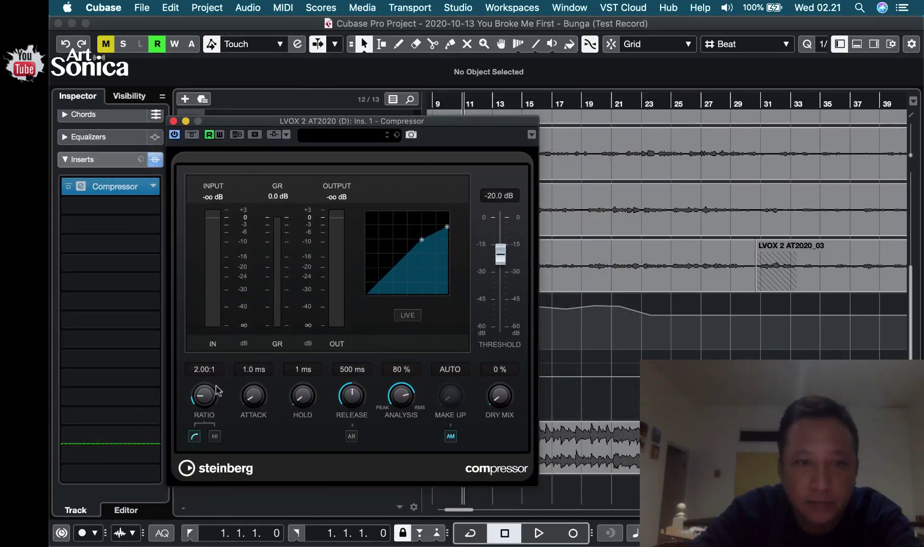
key("space")
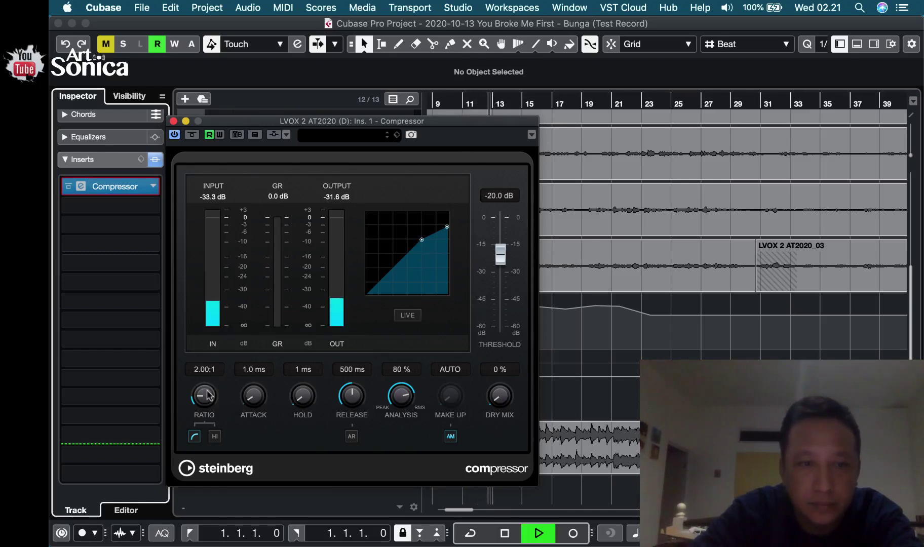
left_click_drag(500, 253, 493, 309)
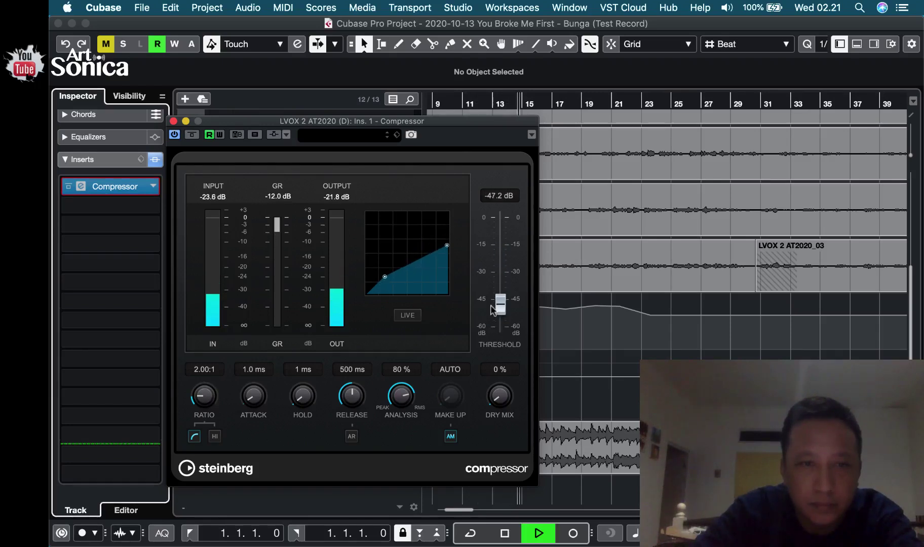
key("space")
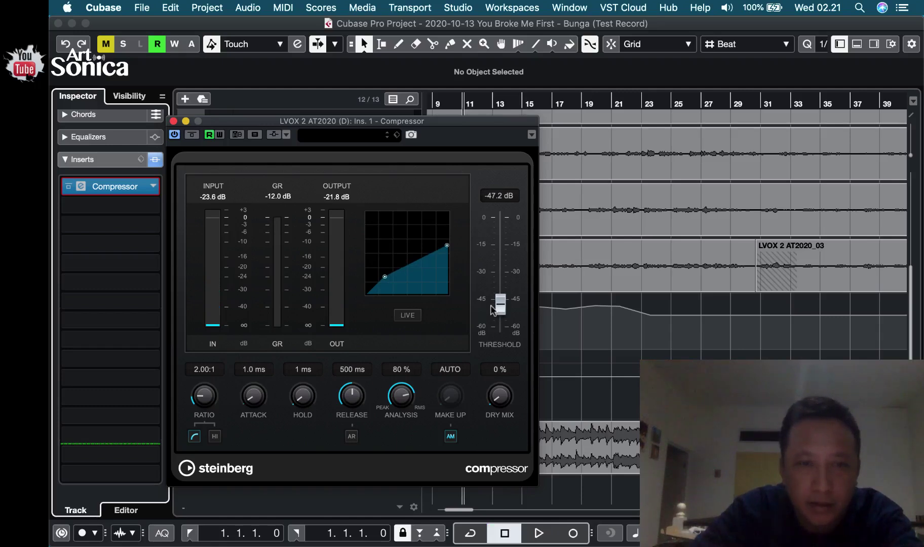
key("space")
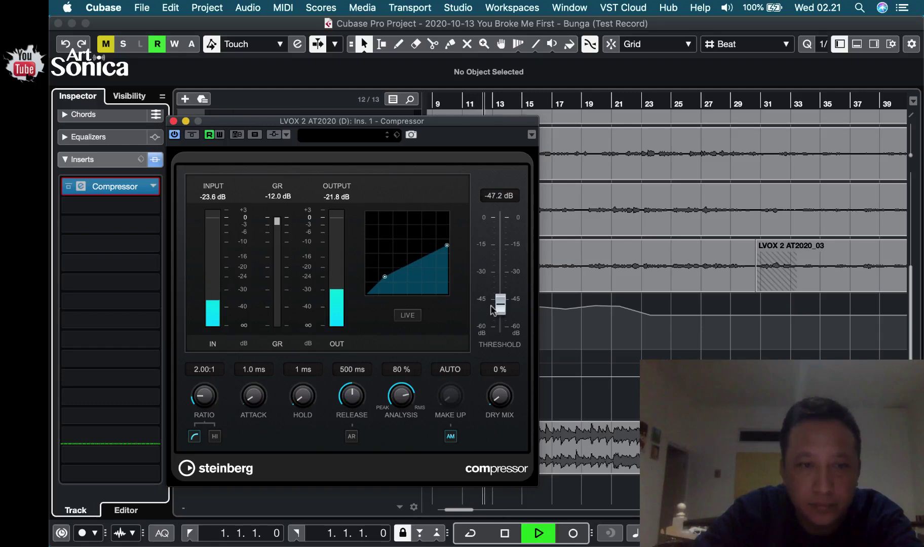
key("space")
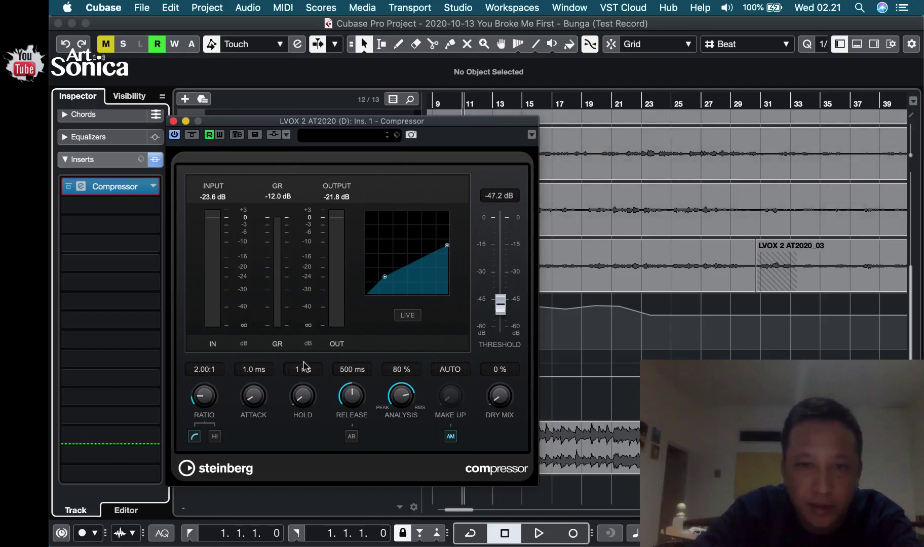
Enable automation writing on the Compressor and record a threshold increase to about -35.3 dB while playing from bar 11
left_click(220, 135)
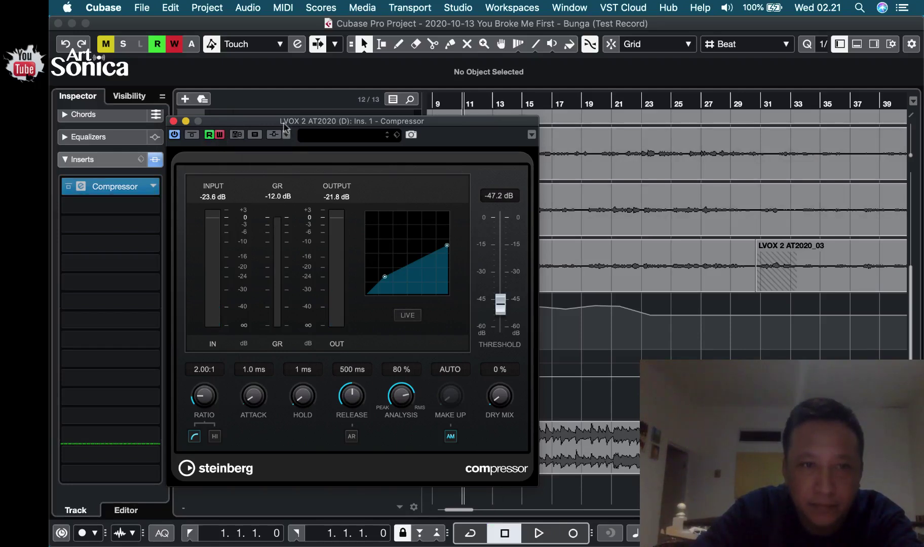
key("space")
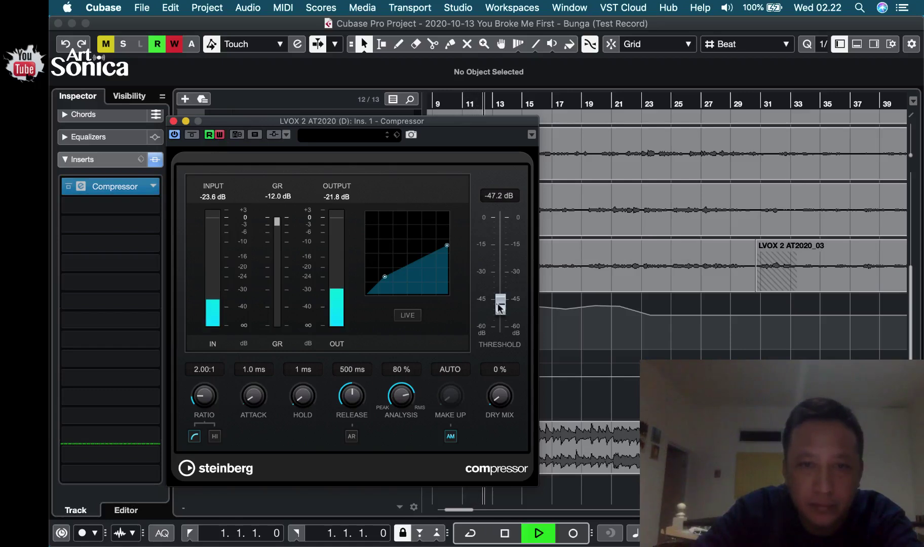
scroll(500, 307, "up", 12)
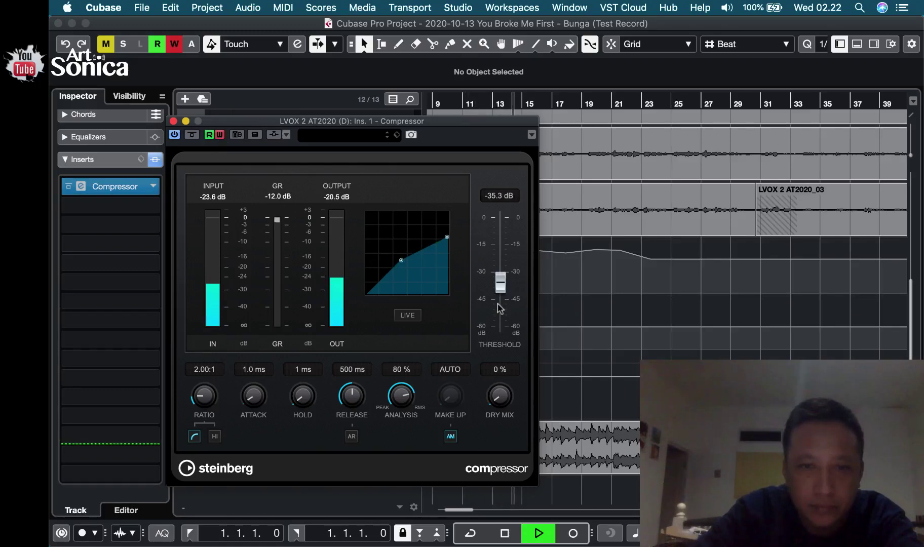
key("space")
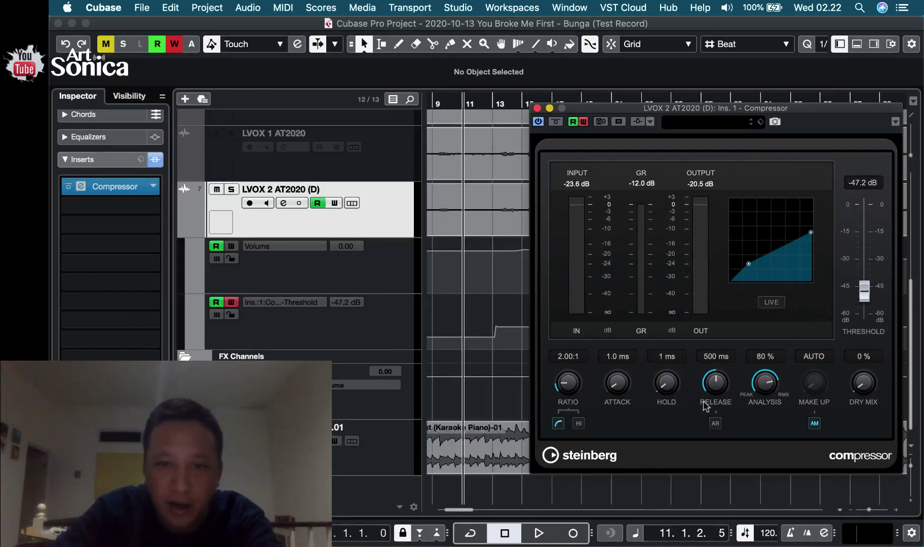
Close the Compressor window and switch LVOX 2 AT2020 (D)'s Threshold automation lane to the insert Compressor's MakeUp parameter
left_click(538, 109)
left_click(349, 393)
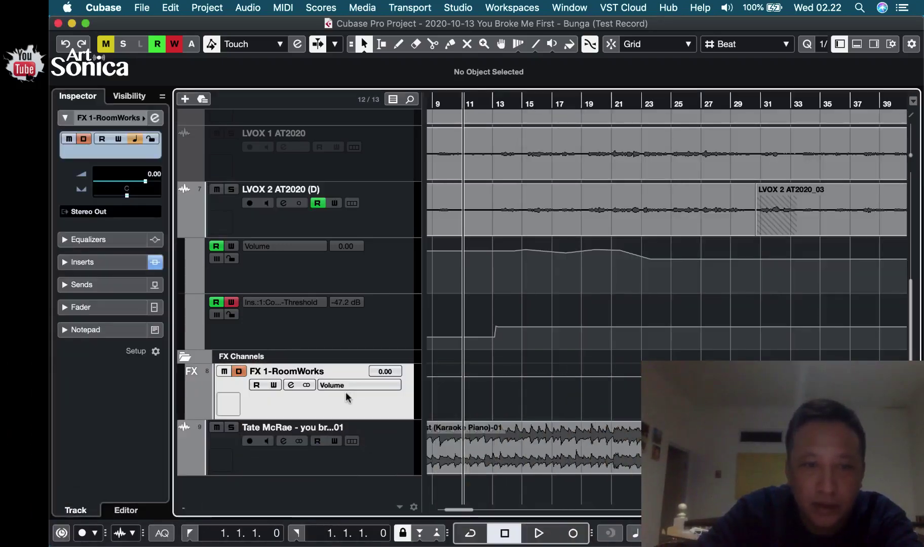
left_click(306, 308)
left_click(314, 302)
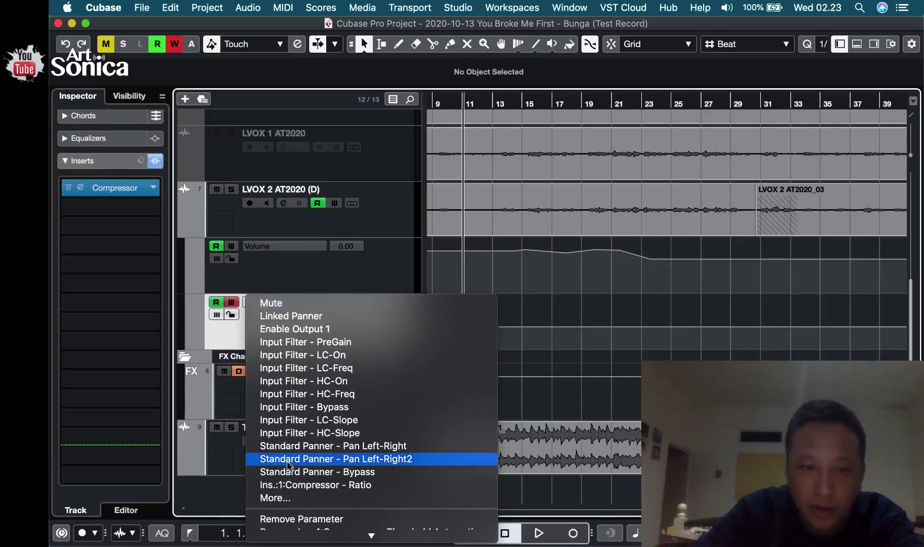
left_click(287, 499)
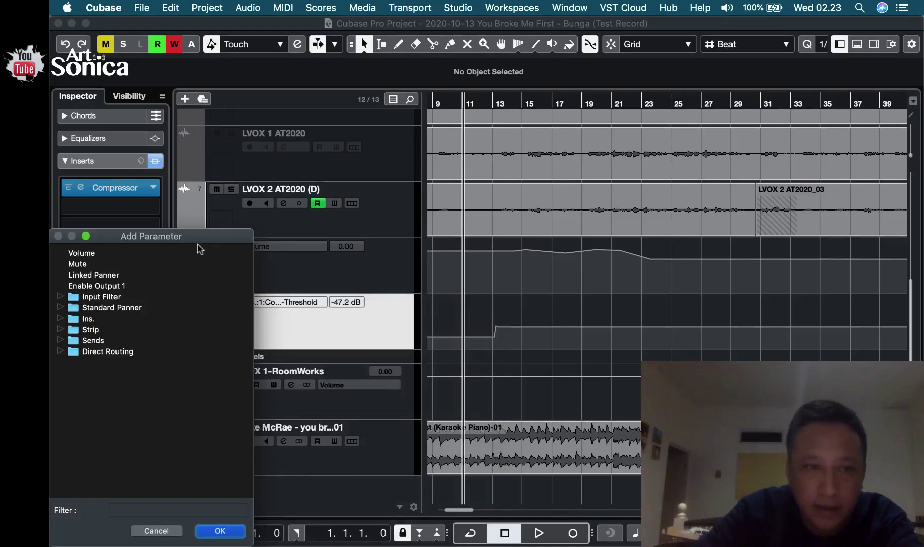
left_click_drag(206, 237, 456, 134)
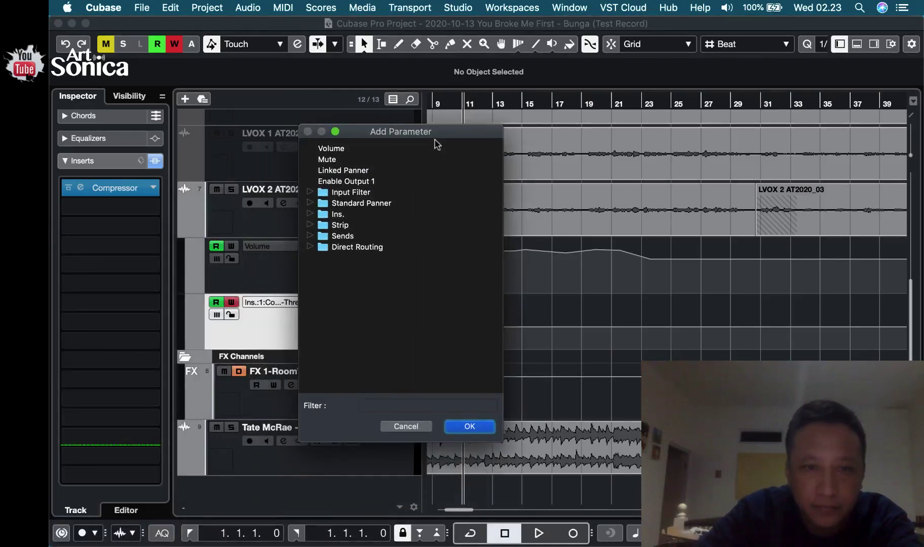
left_click(309, 216)
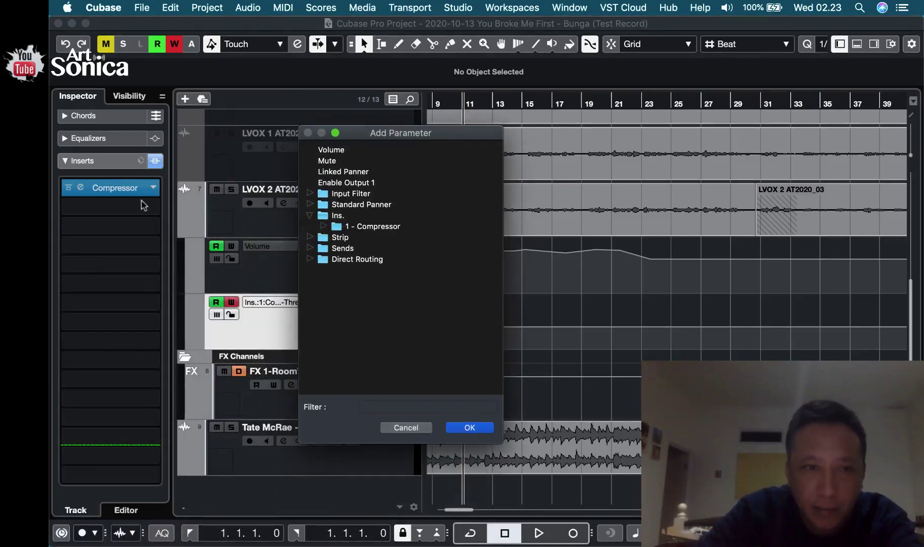
left_click(323, 227)
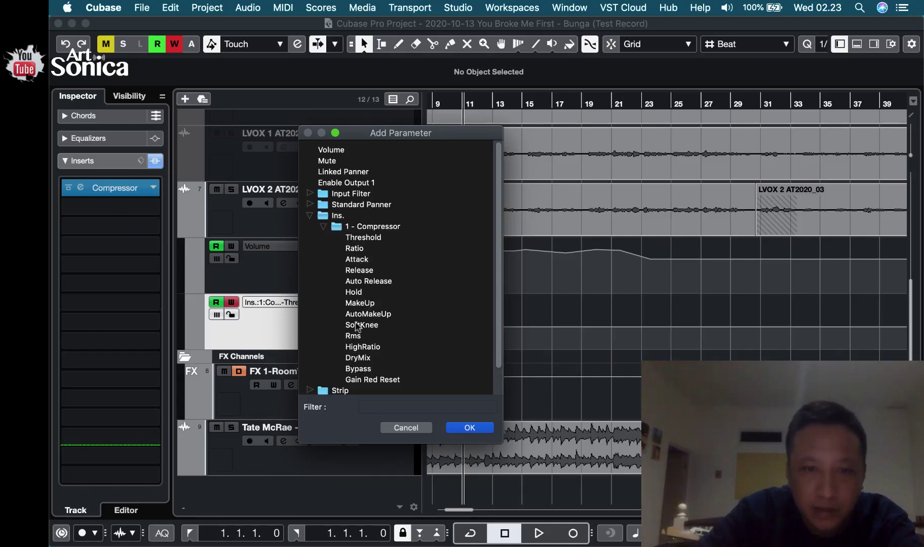
left_click(360, 304)
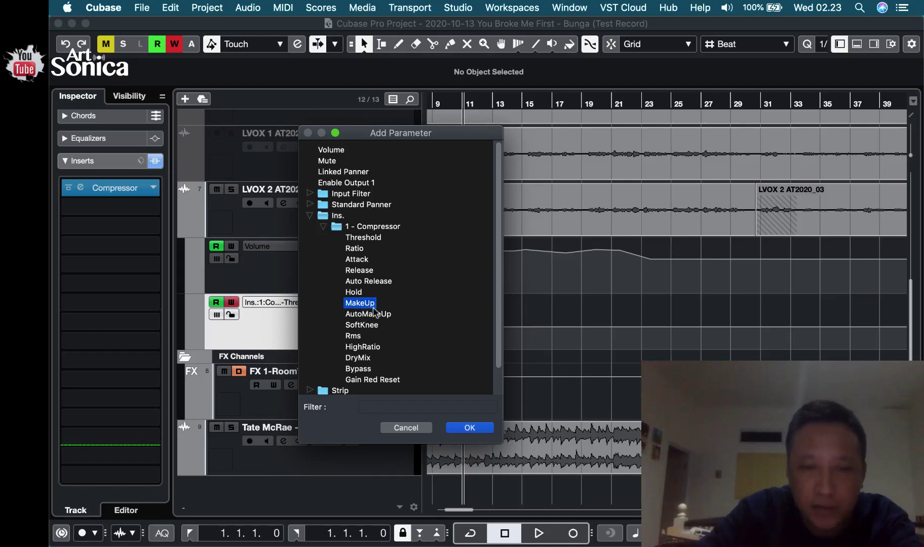
left_click(469, 429)
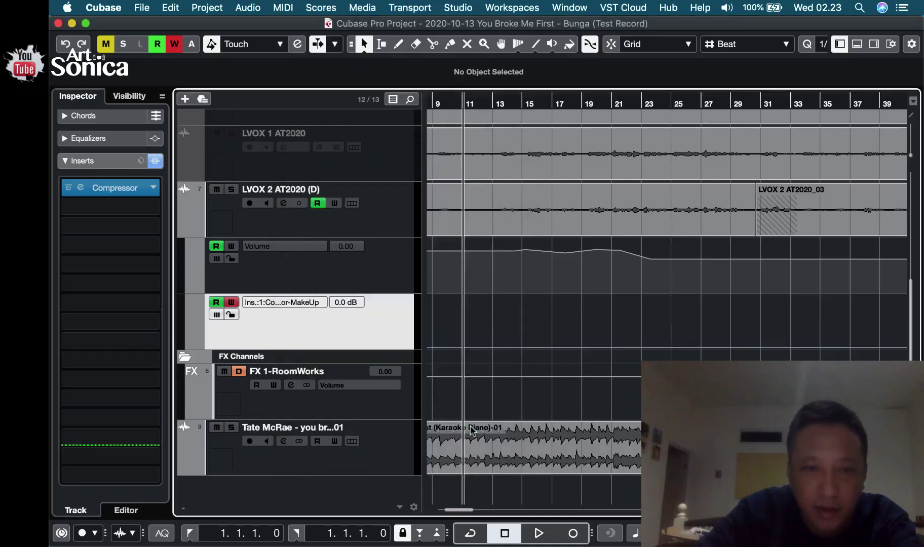
Draw MakeUp automation points that start at 0.0 dB and rise in steps to 7.7 dB at about bar 21
left_click(477, 347)
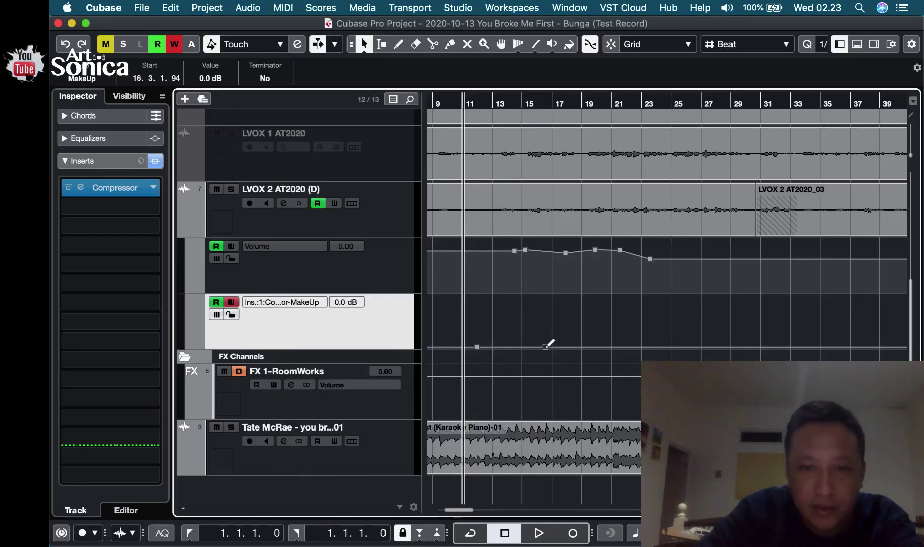
left_click_drag(575, 348, 618, 331)
left_click(599, 340)
left_click(614, 341)
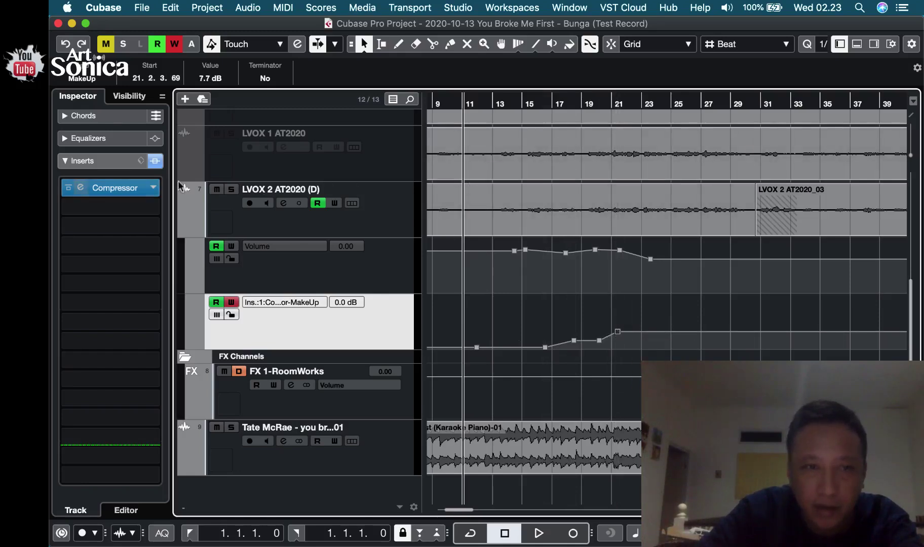
Reopen the Compressor beside the automation lanes and turn off its automatic make-up gain
left_click(82, 189)
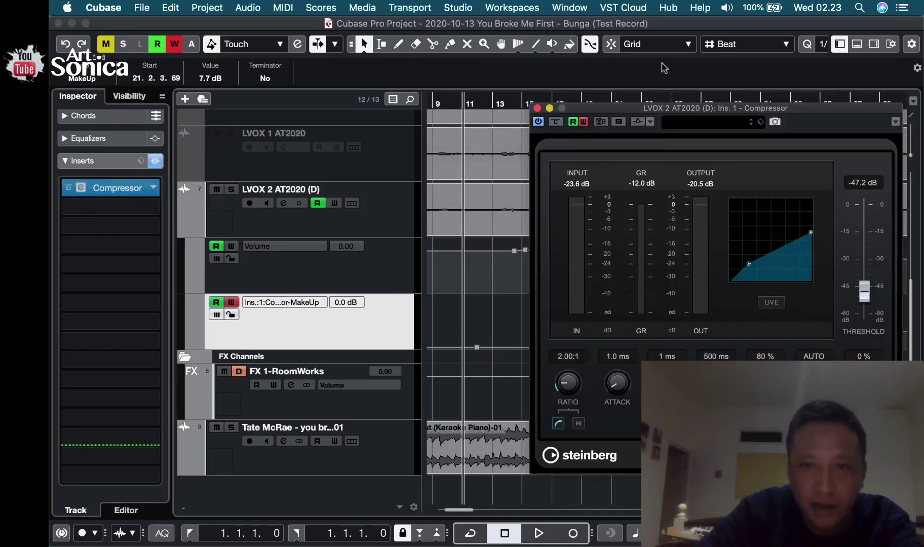
left_click_drag(678, 113, 268, 105)
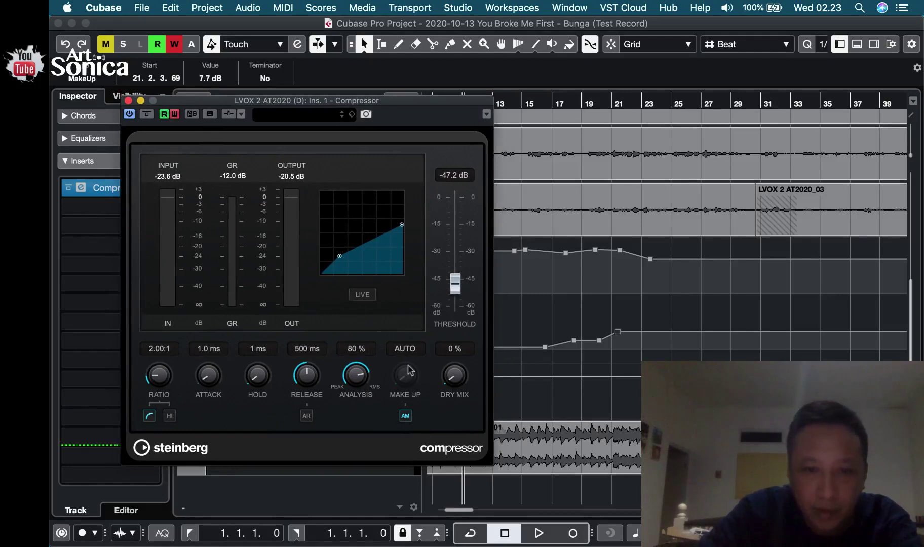
left_click(405, 416)
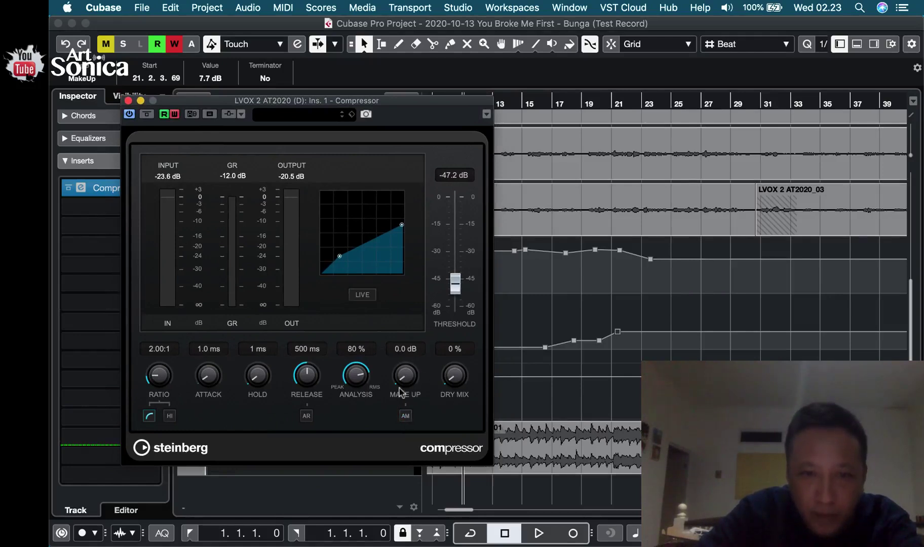
Play the vocal past bar 21 to check the Compressor's MakeUp automation, and turn off the plug-in's automation writing
left_click(514, 357)
key("space")
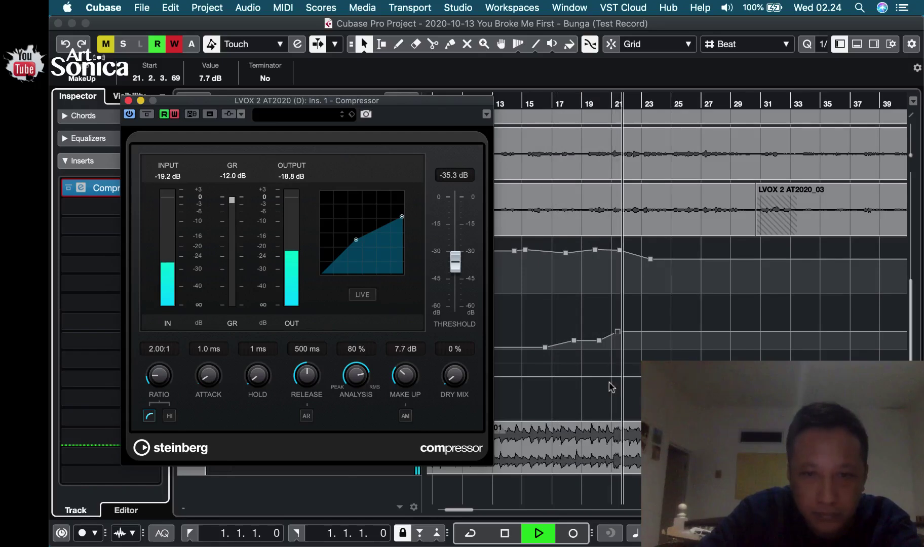
key("space")
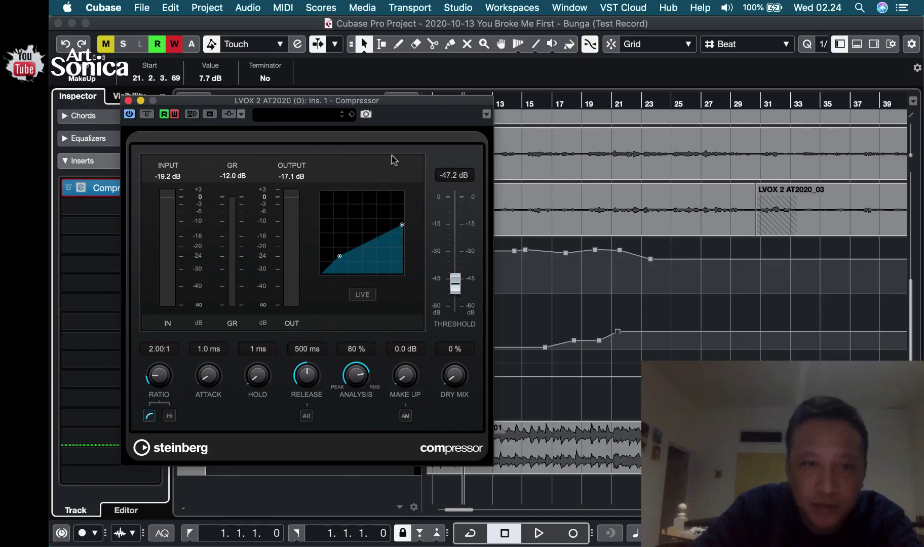
left_click(175, 115)
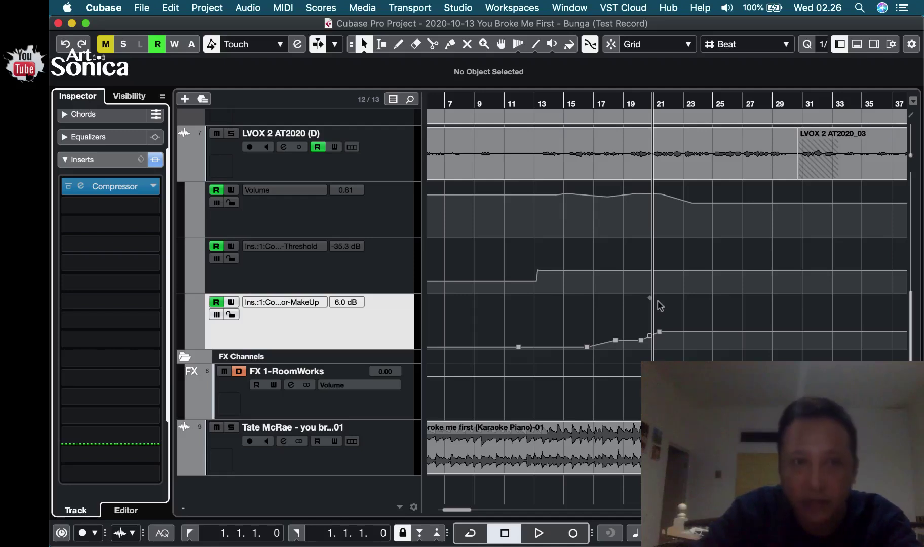
Show the vocal track's sends and add an automation lane below MakeUp for the FX 1-RoomWorks send Level
left_click(109, 161)
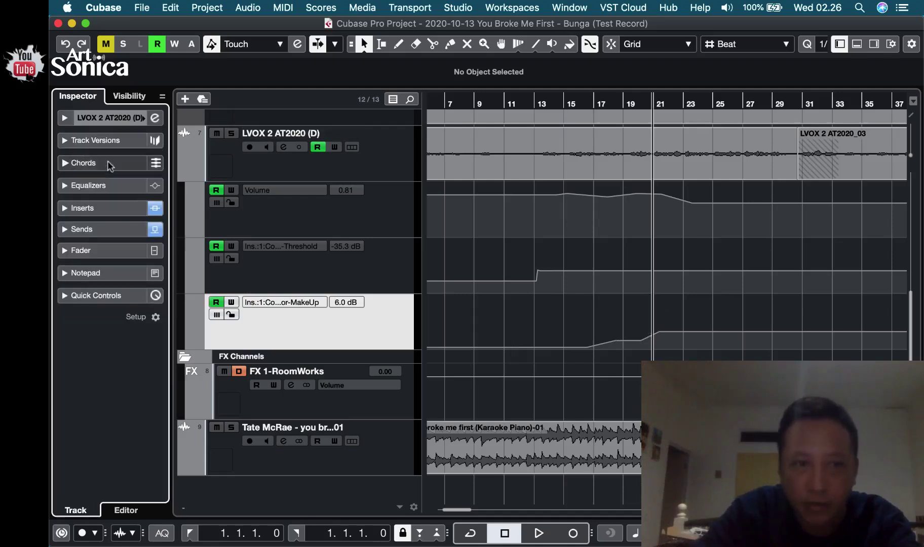
left_click(106, 233)
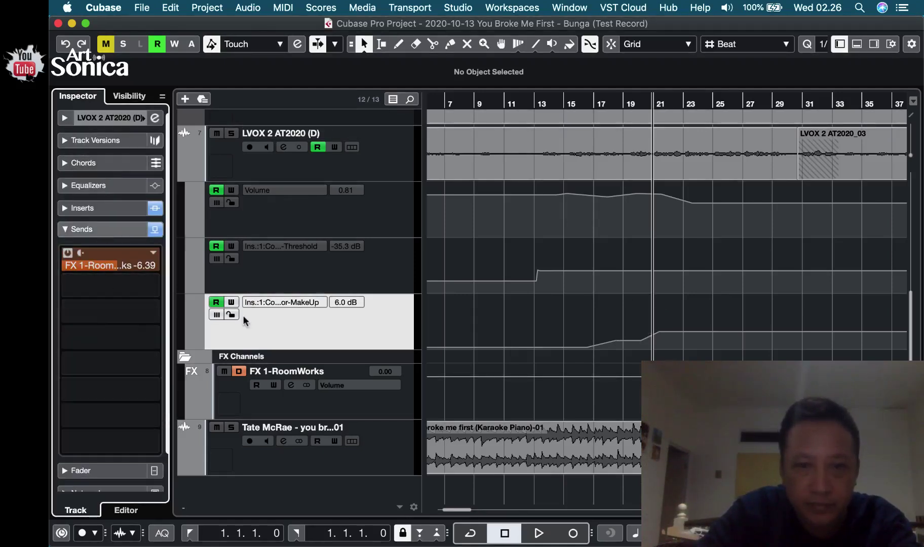
left_click(192, 344)
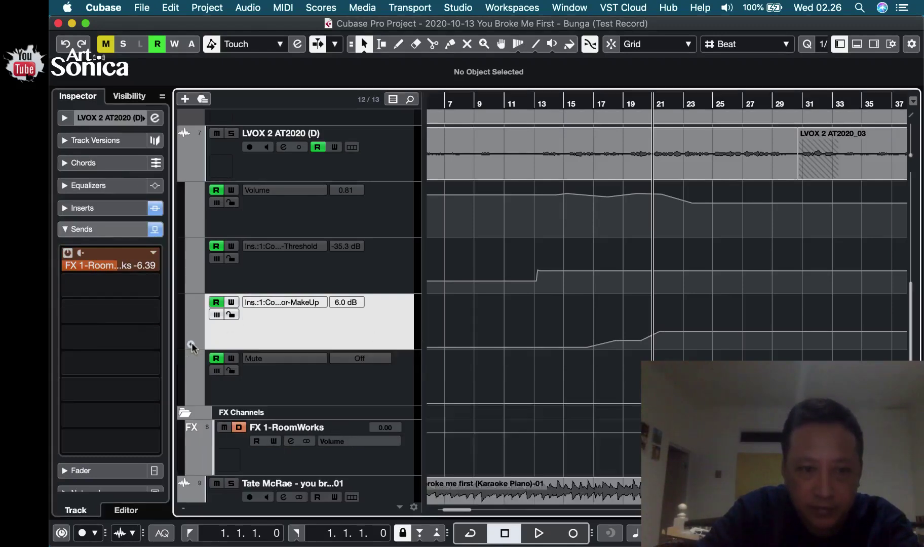
left_click(270, 381)
left_click(283, 358)
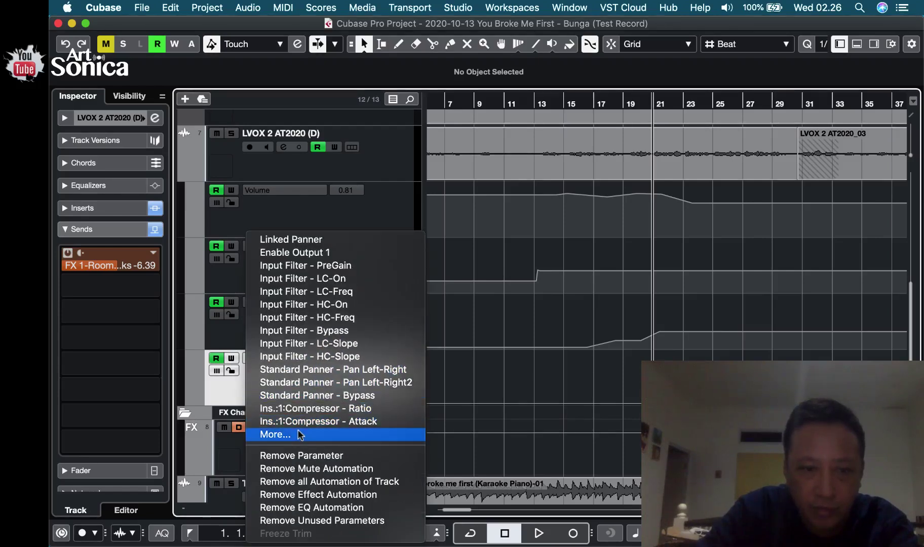
left_click(299, 435)
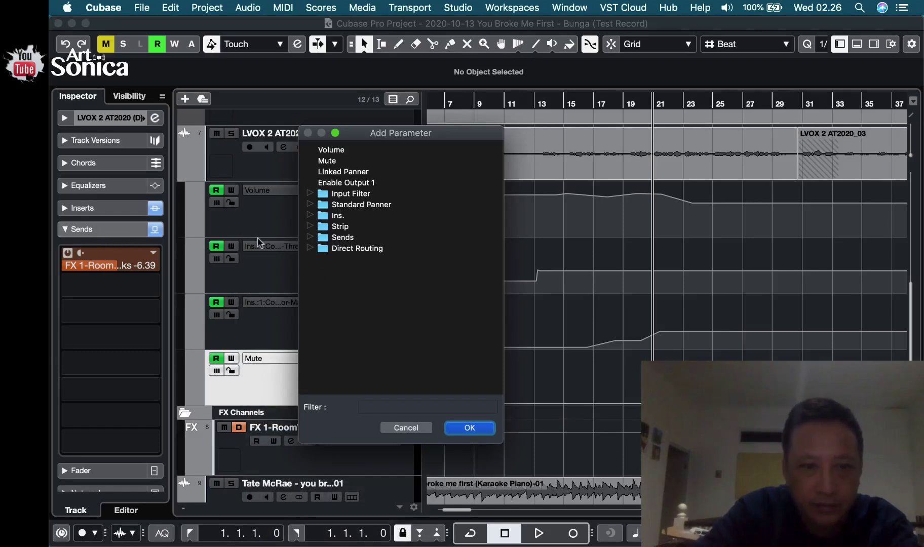
left_click(309, 238)
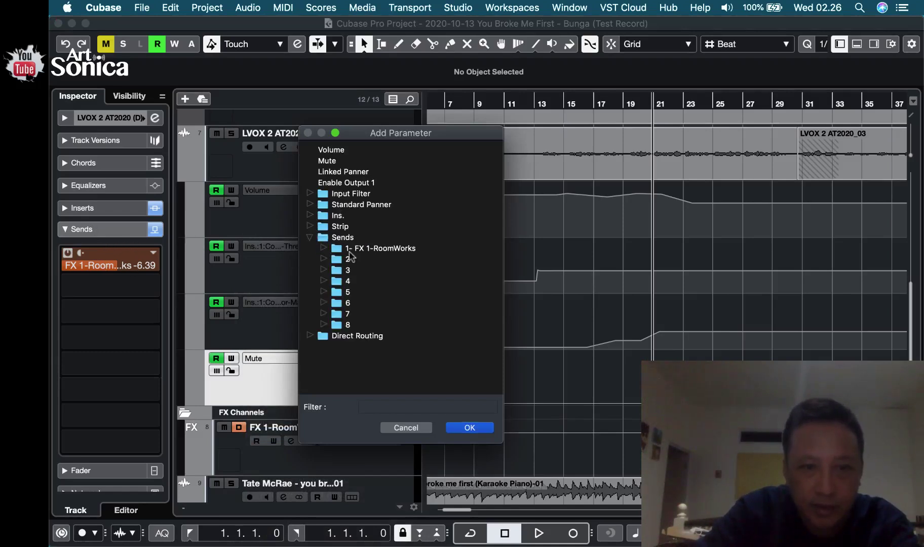
left_click(324, 248)
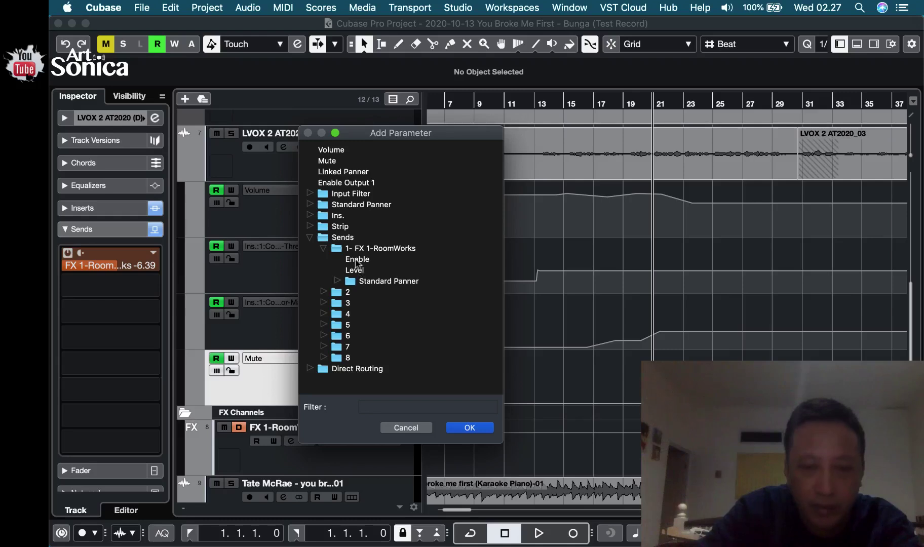
left_click(359, 273)
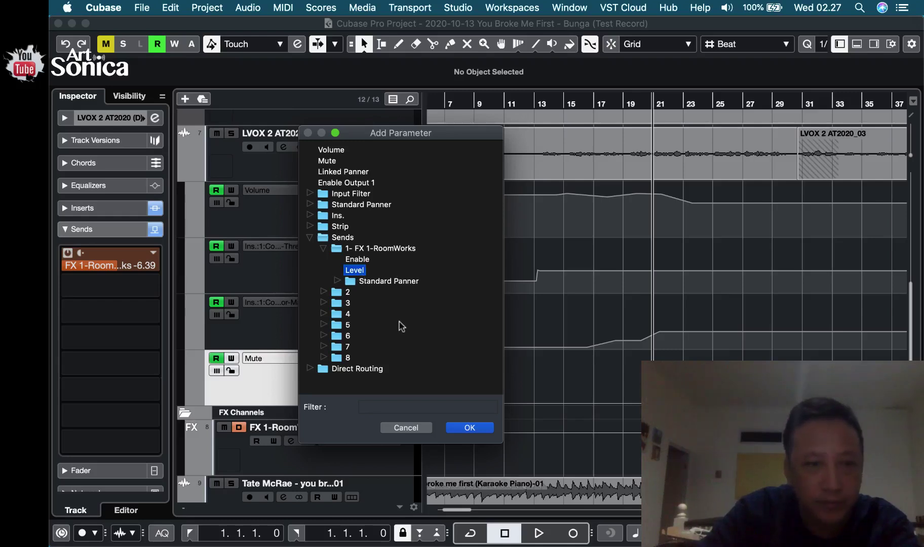
left_click(470, 428)
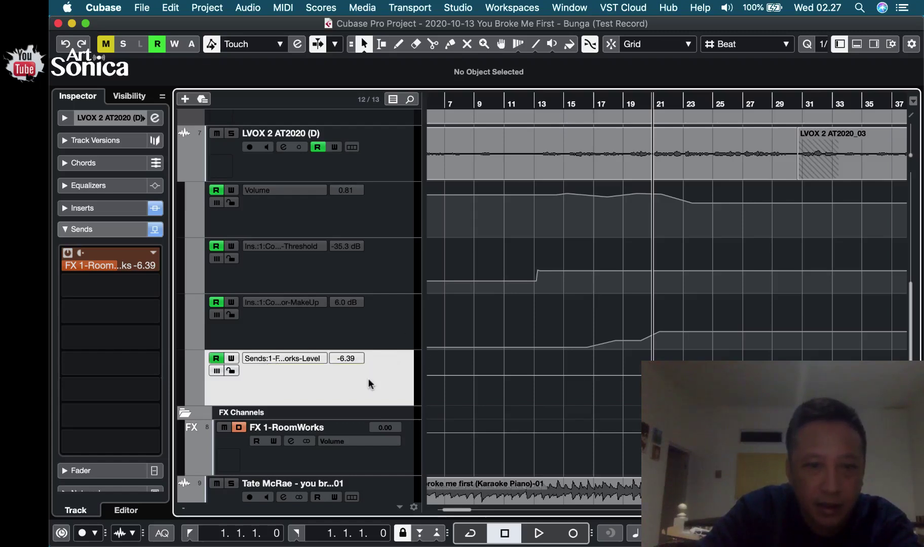
Enable automation writing on the send Level lane, record FX 1-RoomWorks level moves from about bar 19, and replay the passage
left_click(232, 359)
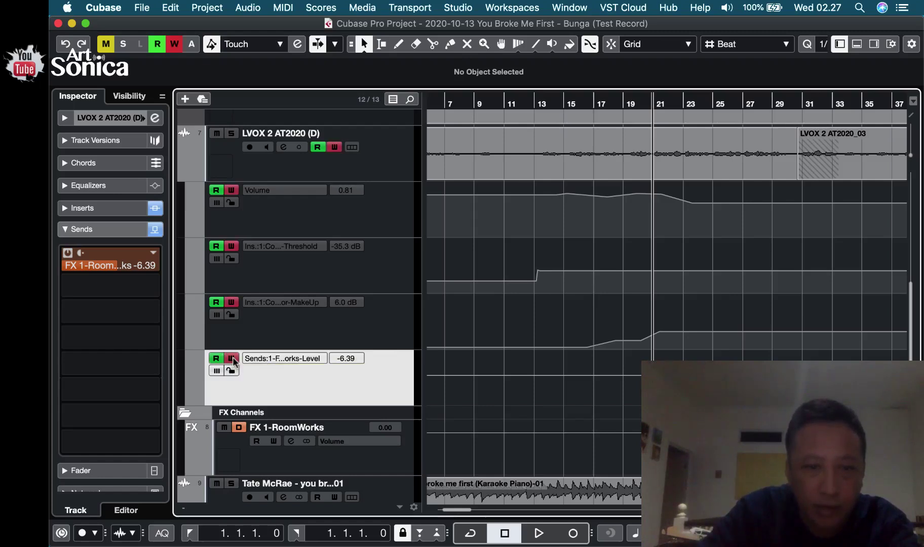
left_click(617, 100)
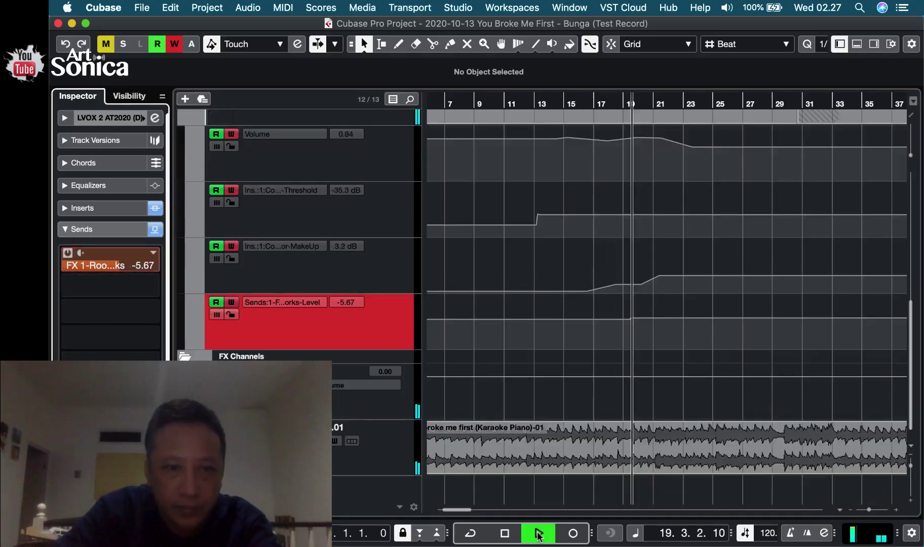
left_click_drag(140, 268, 146, 269)
key("space")
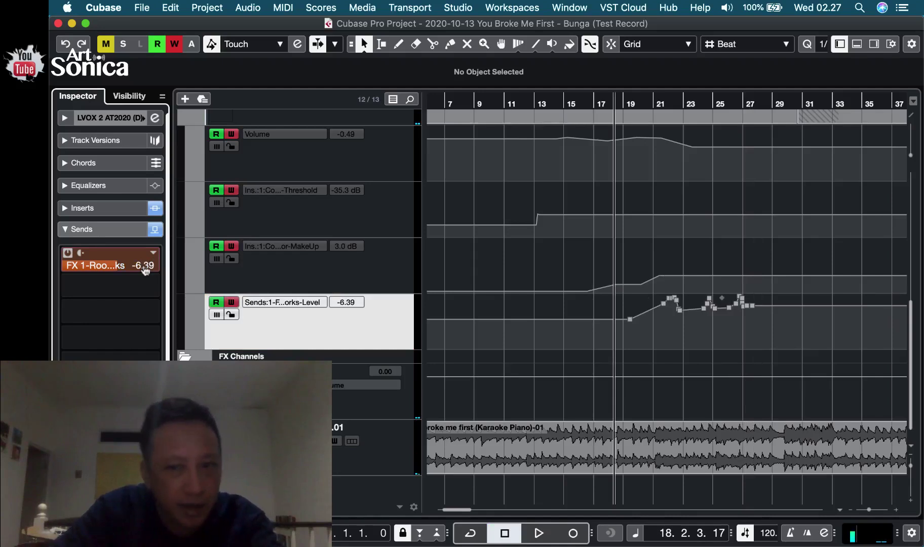
key("space")
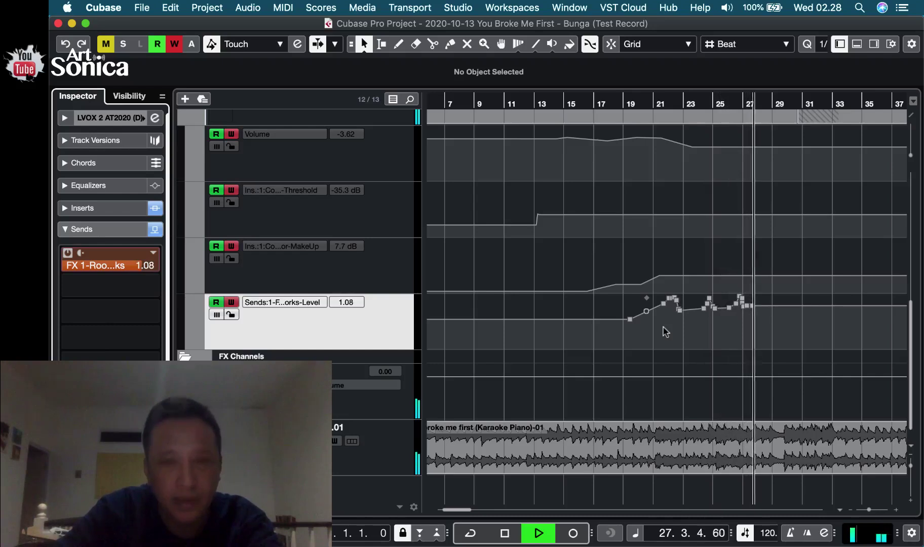
key("space")
Redraw the send Level curve between about bars 19 and 25 as straight zigzag segments with the Line tool
key("KP_Add")
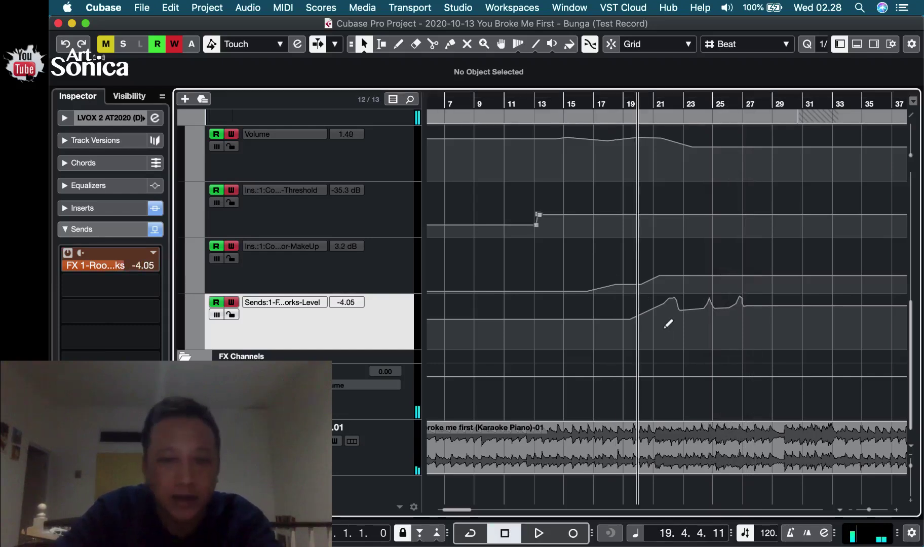
key("h")
key("h")
key("h")
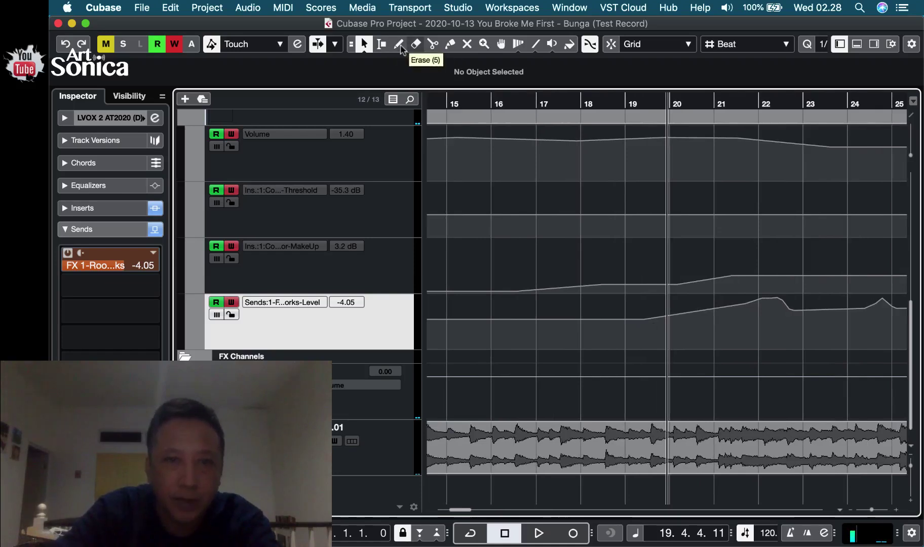
left_click(532, 50)
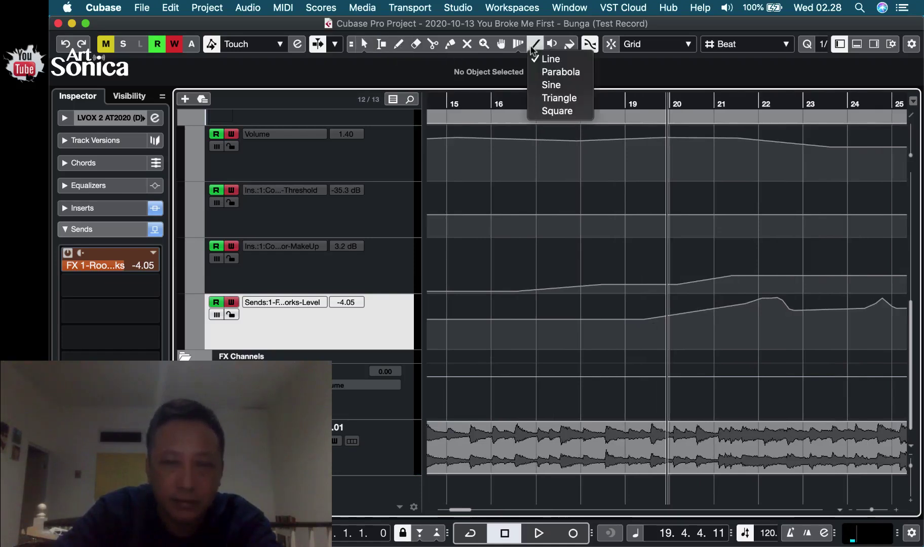
left_click(535, 47)
left_click(536, 47)
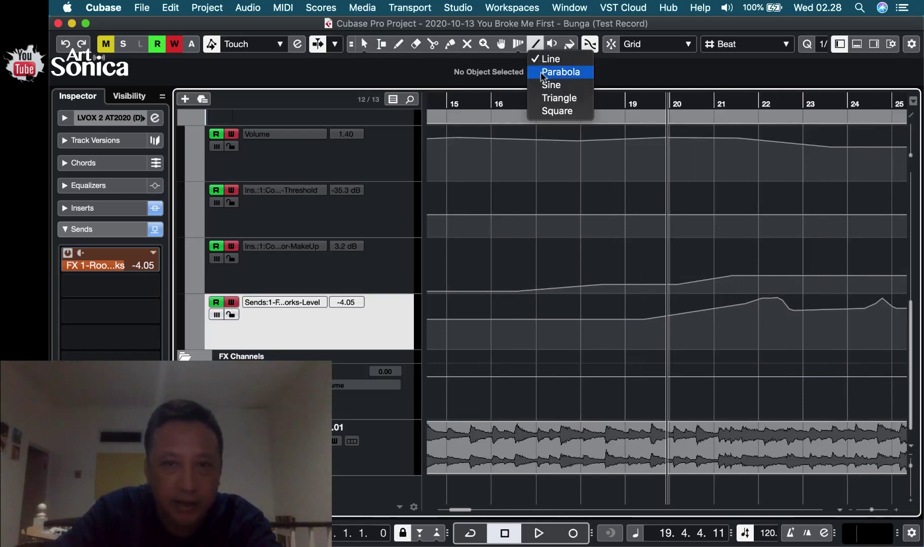
left_click(657, 324)
mouse_move(652, 320)
left_mouse_down()
mouse_move(766, 302)
mouse_move(790, 326)
mouse_move(782, 297)
mouse_move(811, 325)
mouse_move(882, 296)
left_mouse_up()
scroll(813, 359, "right", 10)
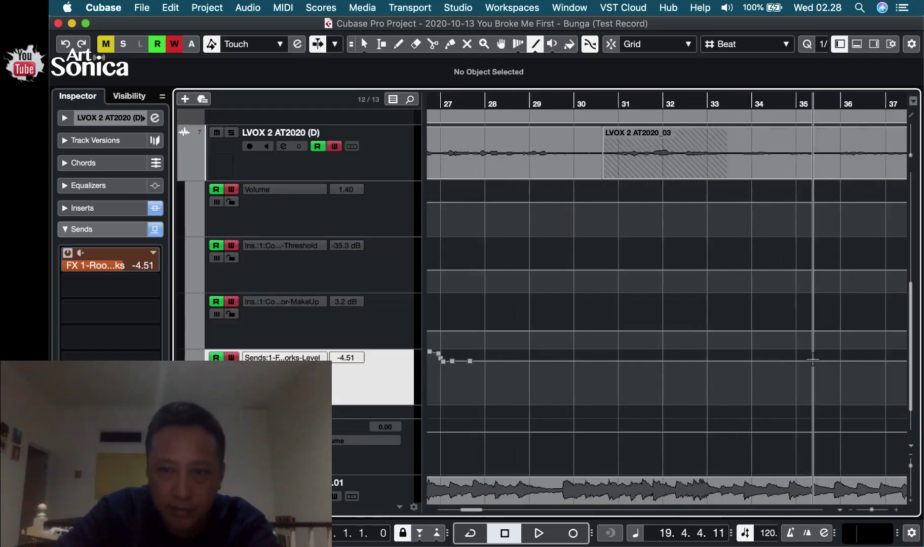
scroll(813, 359, "left", 1)
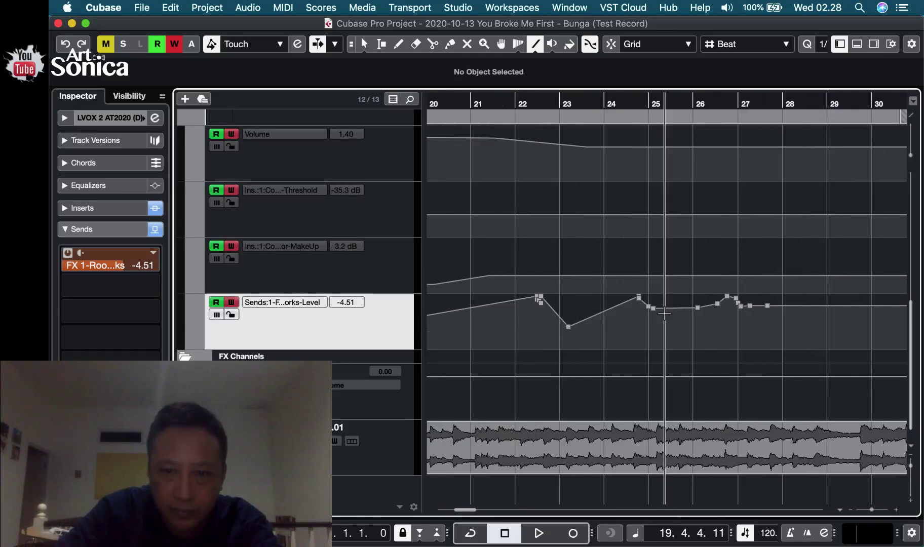
Extend the send Level zigzag to about bar 29 with the Line tool, and play the song from bar 19 past bar 30 to check it
mouse_move(640, 297)
left_mouse_down()
mouse_move(673, 319)
mouse_move(727, 295)
mouse_move(782, 316)
mouse_move(862, 306)
left_mouse_up()
key("space")
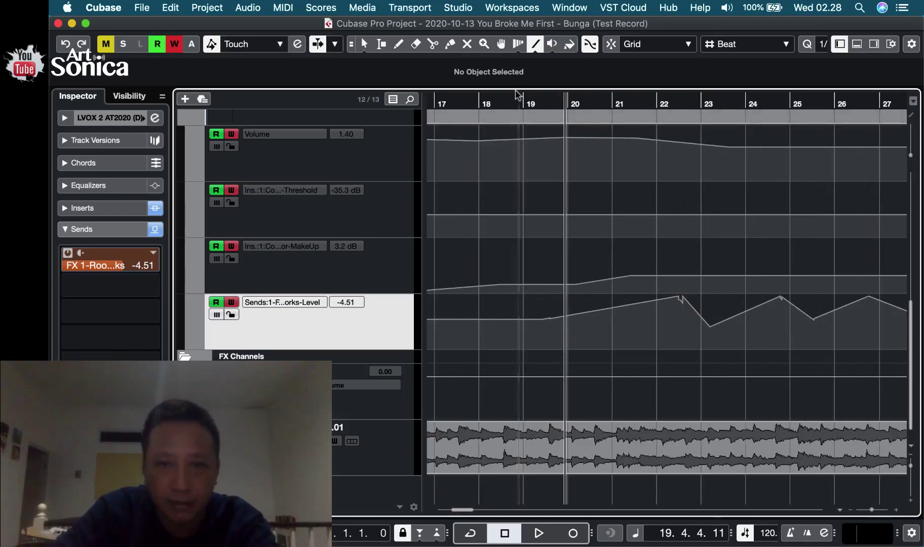
left_click(524, 102)
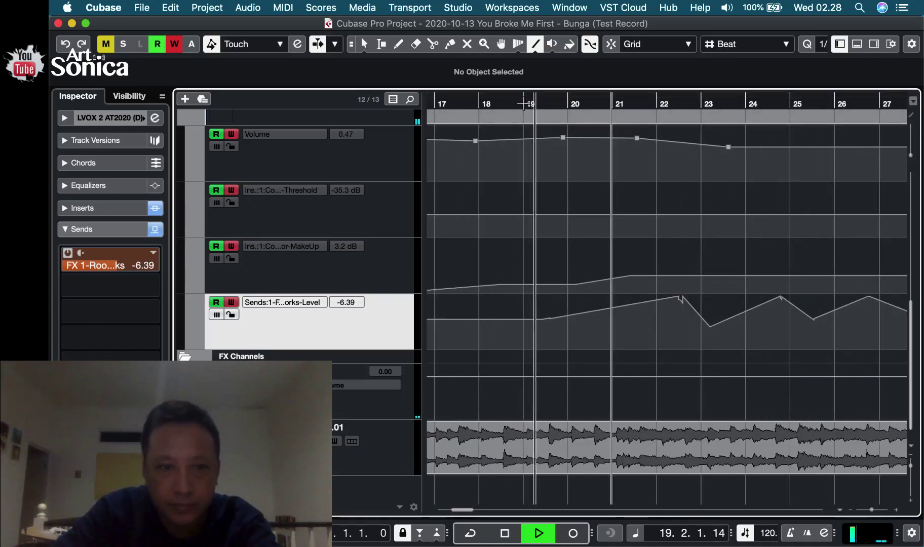
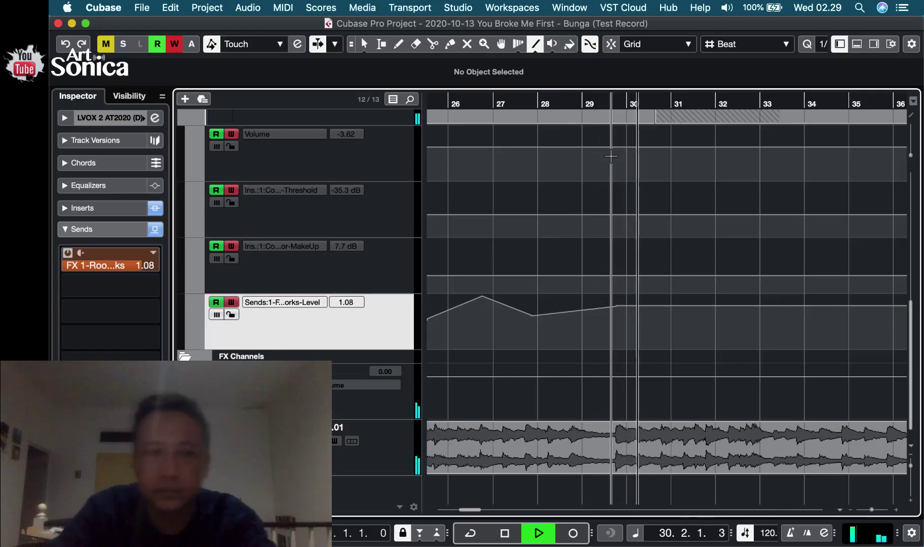
key("space")
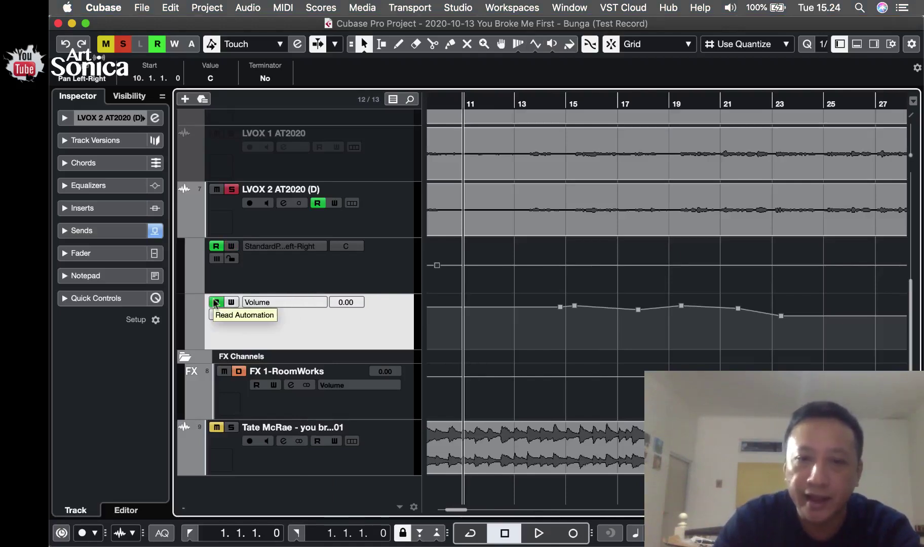
Enlarge the vocal's Volume lane, draw a freehand zigzag curve between about bars 16 and 22, and play it from bar 16
left_click_drag(356, 348, 357, 360)
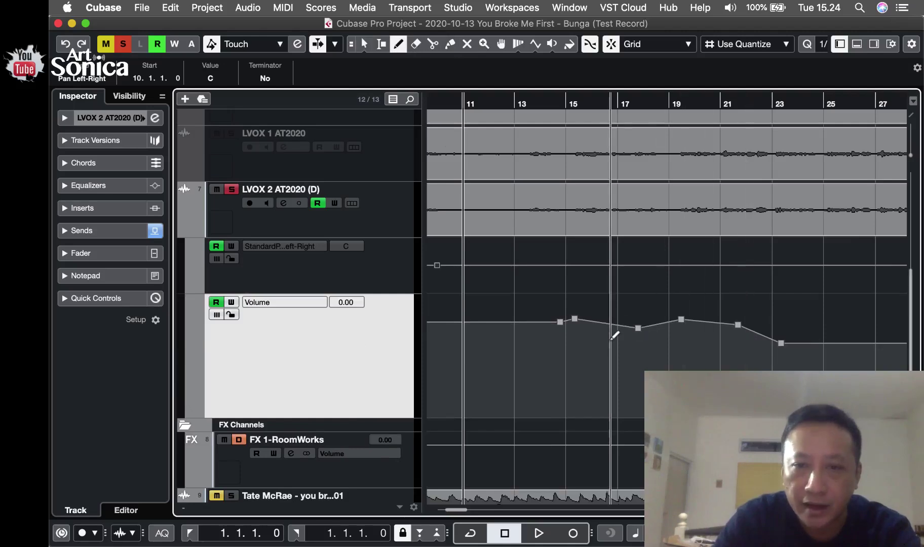
mouse_move(591, 320)
left_mouse_down()
mouse_move(593, 363)
mouse_move(648, 332)
mouse_move(716, 347)
left_mouse_up()
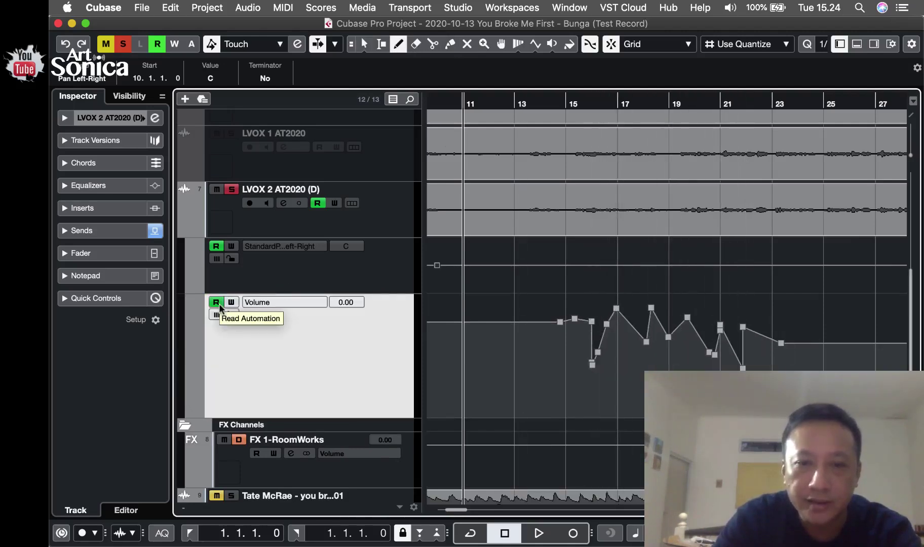
left_click(590, 101)
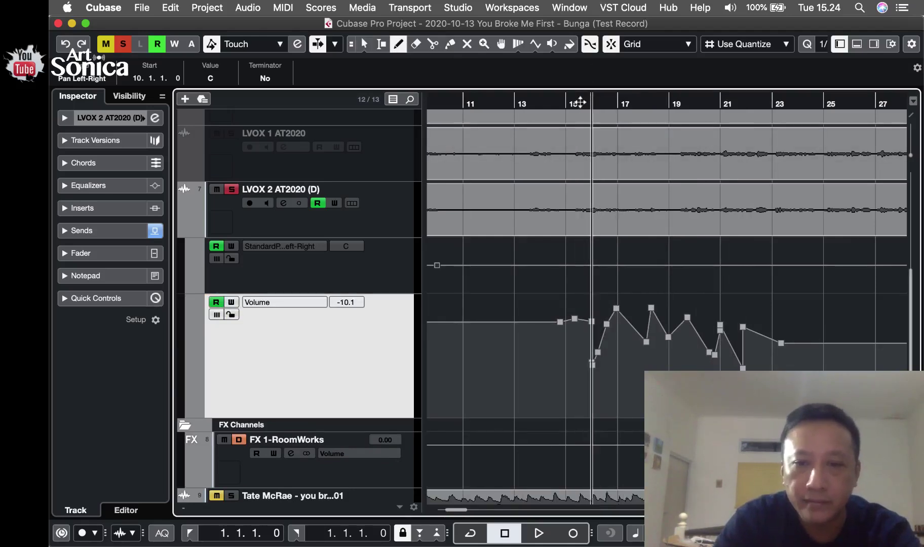
key("space")
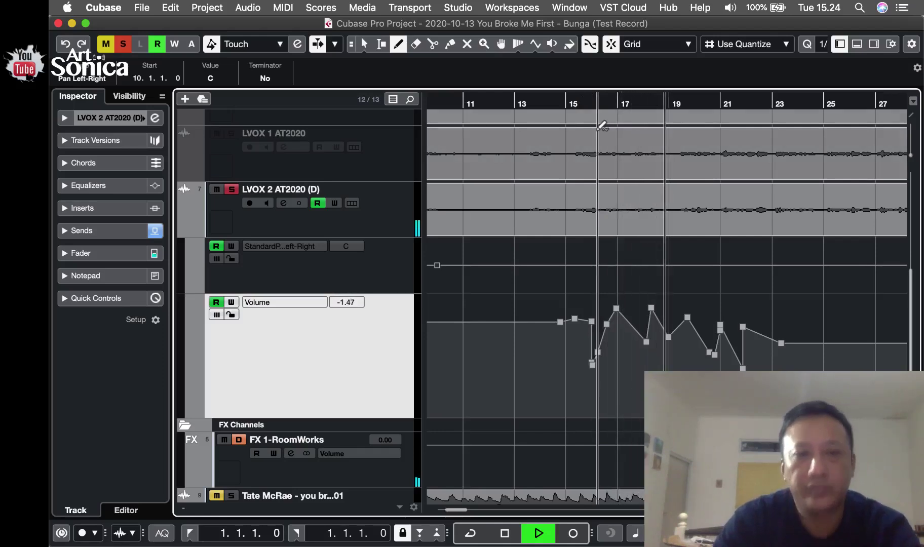
key("space")
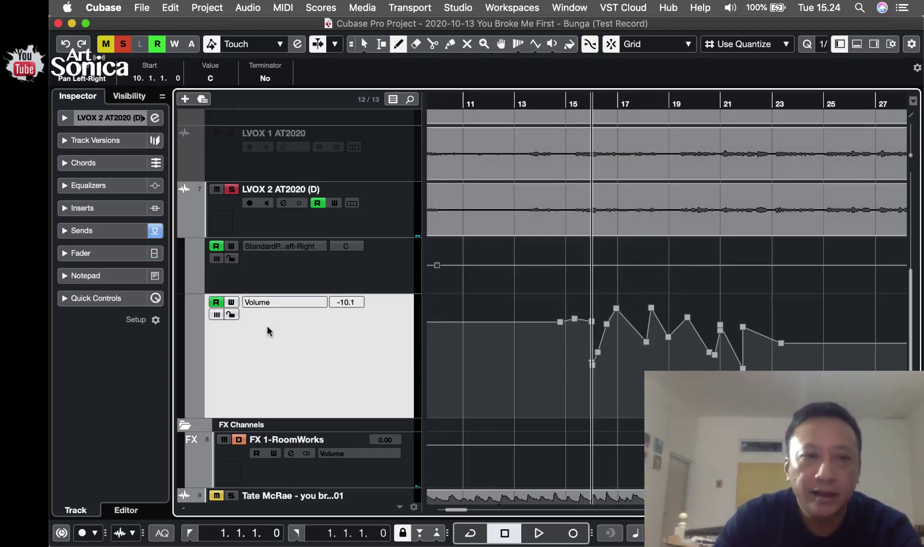
Show the vocal track's basic settings, enable automation writing on the Volume lane, and record volume fader moves between about bars 11 and 18
left_click(90, 120)
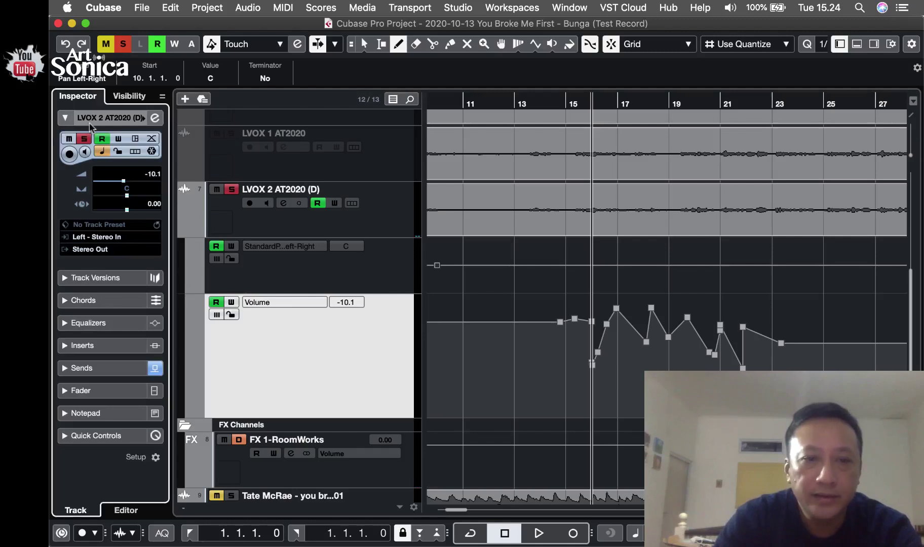
left_click(231, 302)
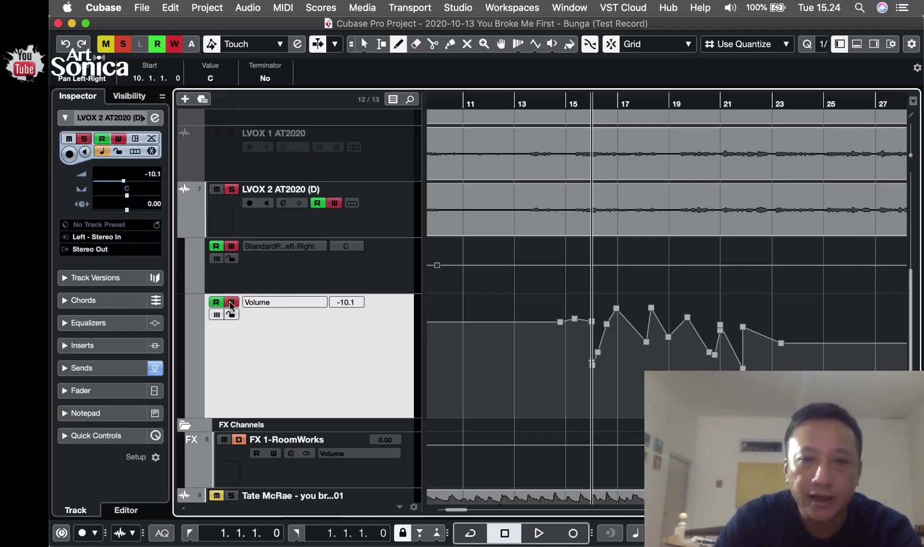
key("KP_Subtract")
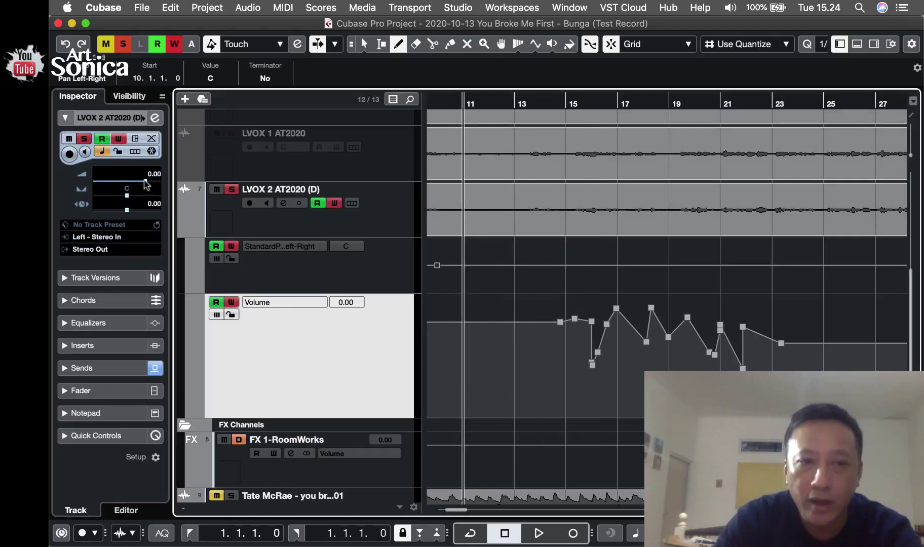
left_click_drag(144, 181, 146, 183)
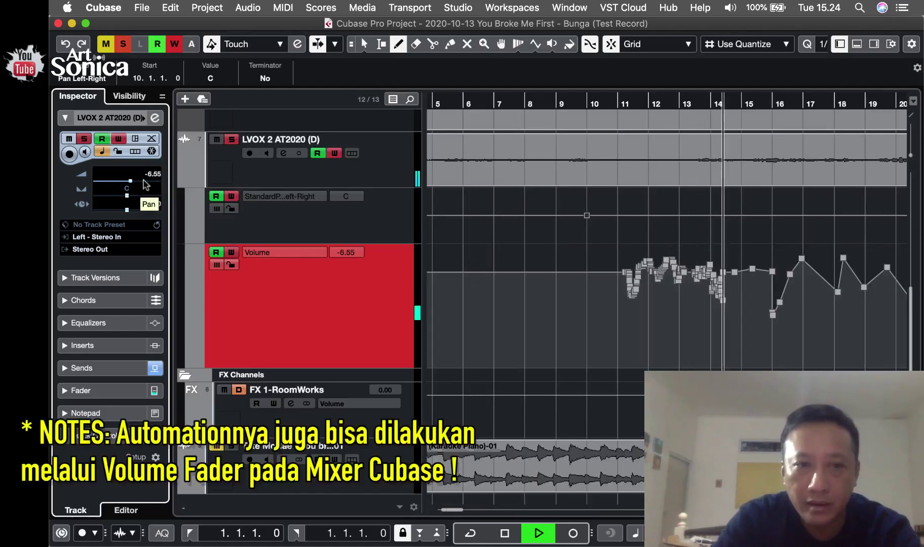
left_click_drag(146, 185, 147, 181)
key("space")
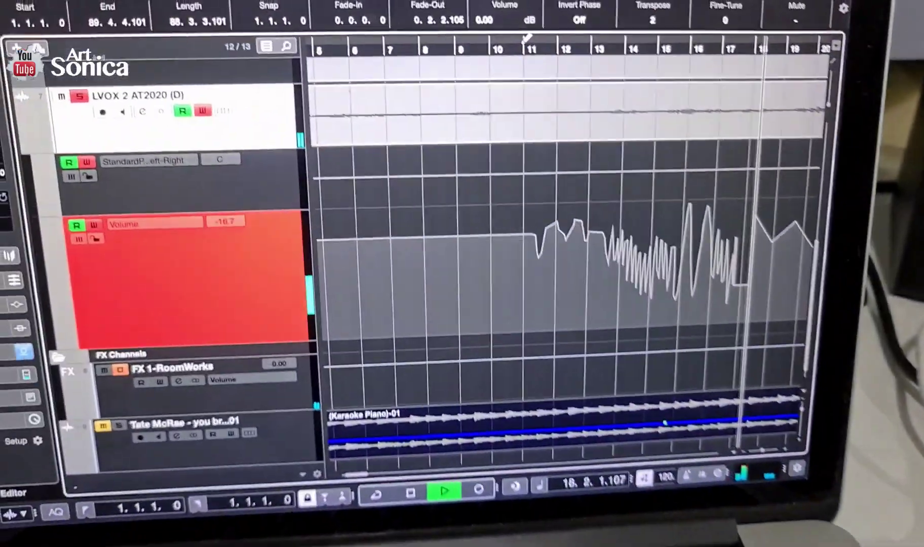
key("space")
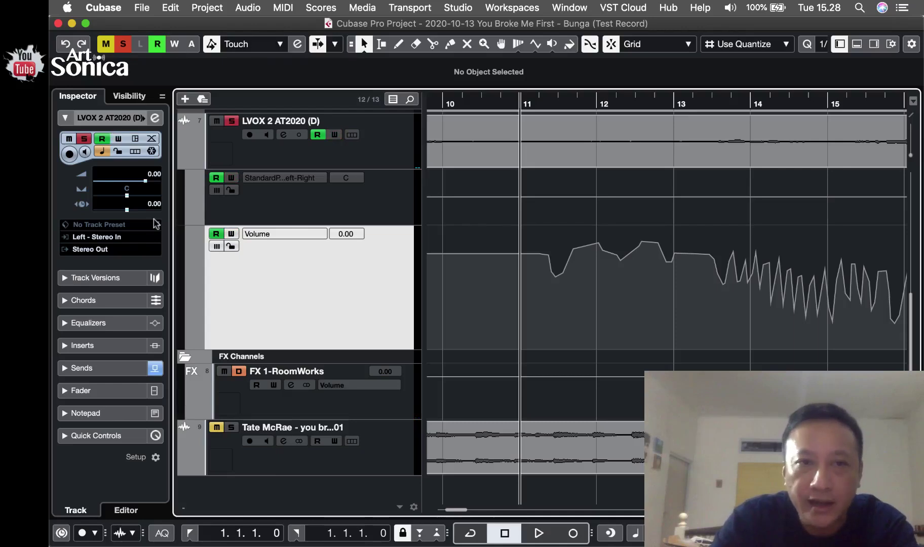
Keep the automation mode on Touch, enable writing, and record new volume moves between about bars 12 and 14, starting playback at bar 10
left_click(276, 47)
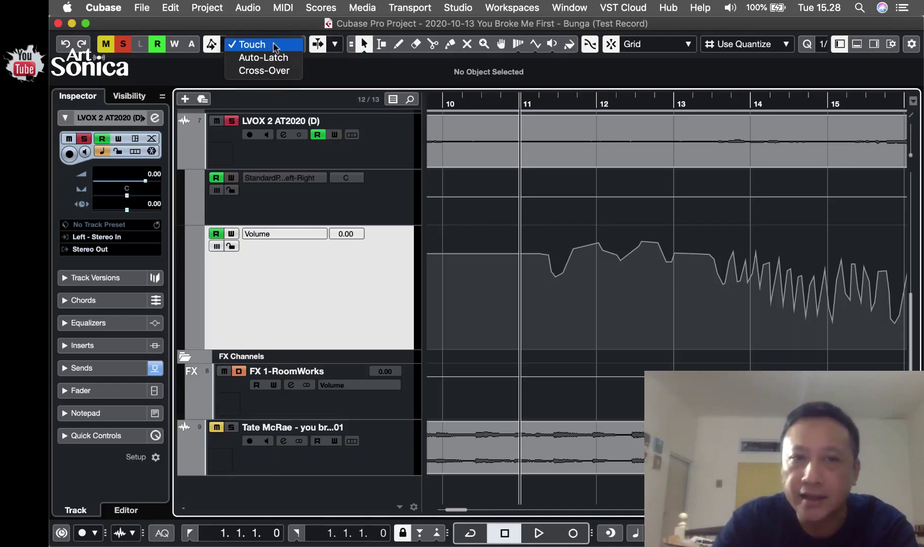
left_click(272, 45)
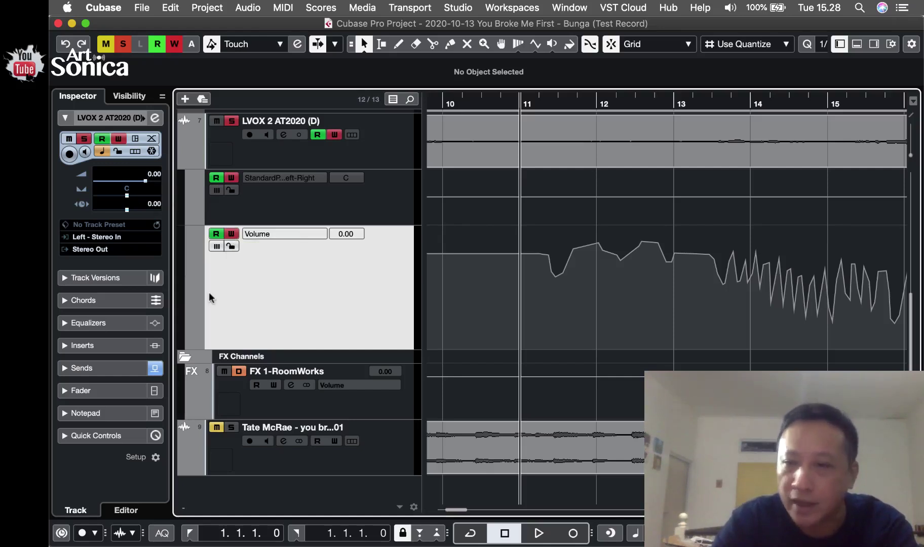
mouse_move(733, 292)
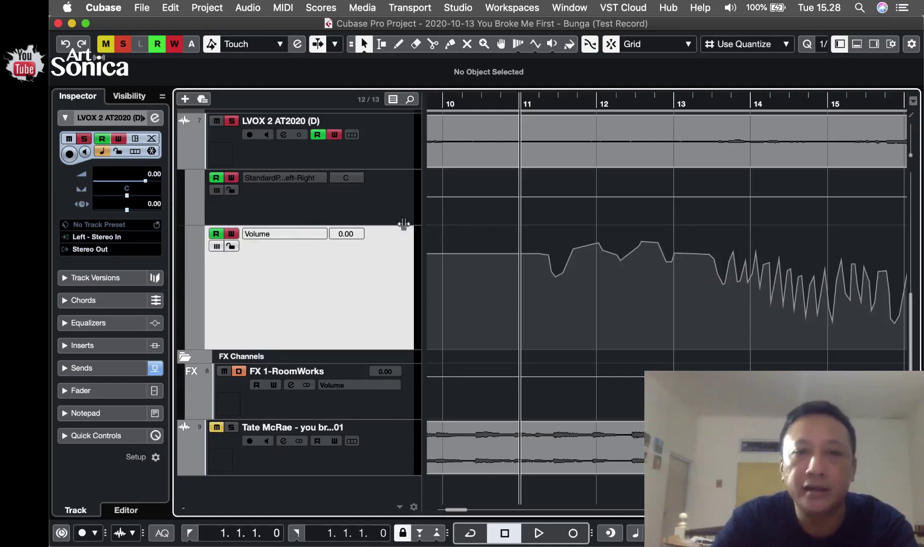
left_click(460, 106)
key("space")
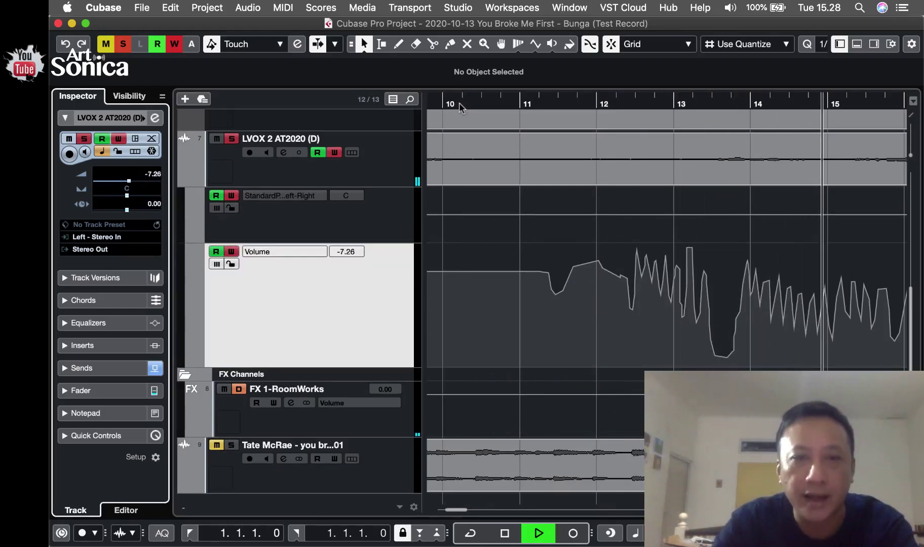
key("space")
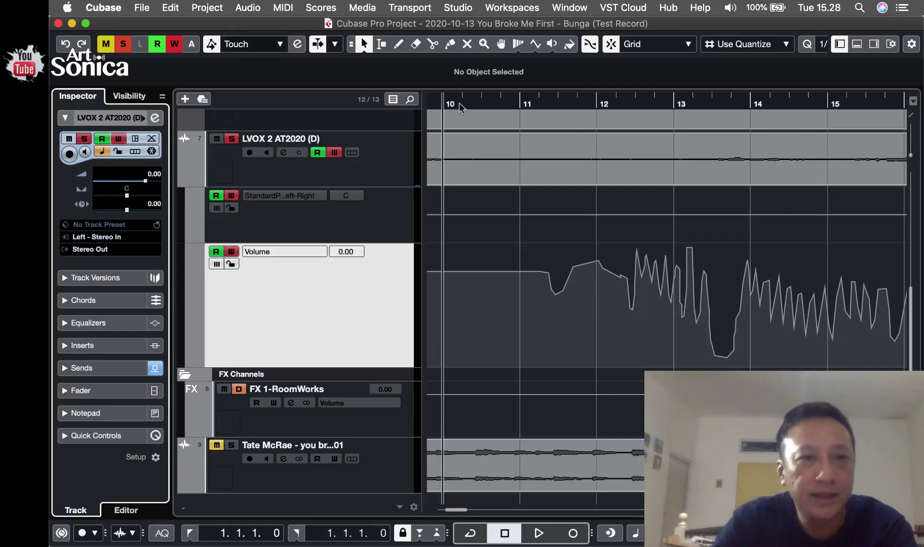
Switch the automation mode to Auto-Latch and record volume moves on the vocal from bar 11
left_click(263, 44)
left_click(264, 58)
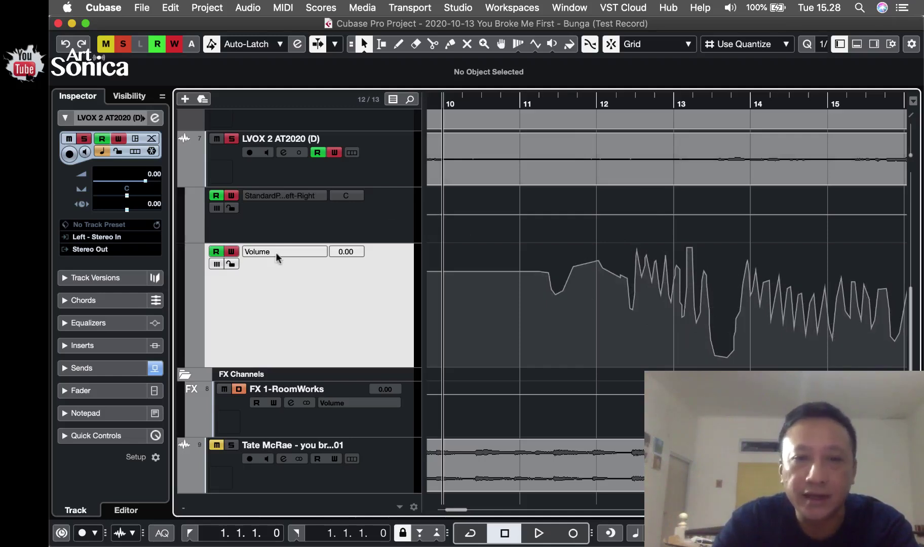
left_click(512, 103)
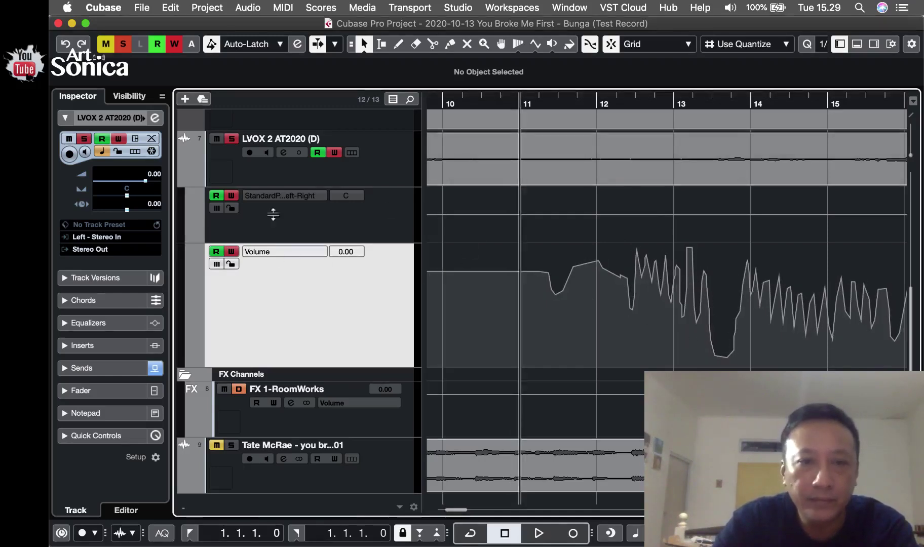
key("space")
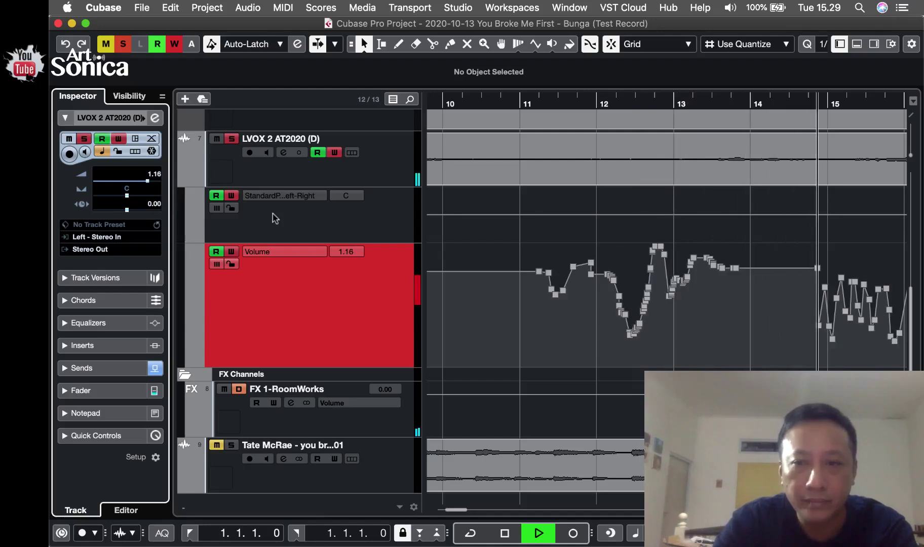
key("space")
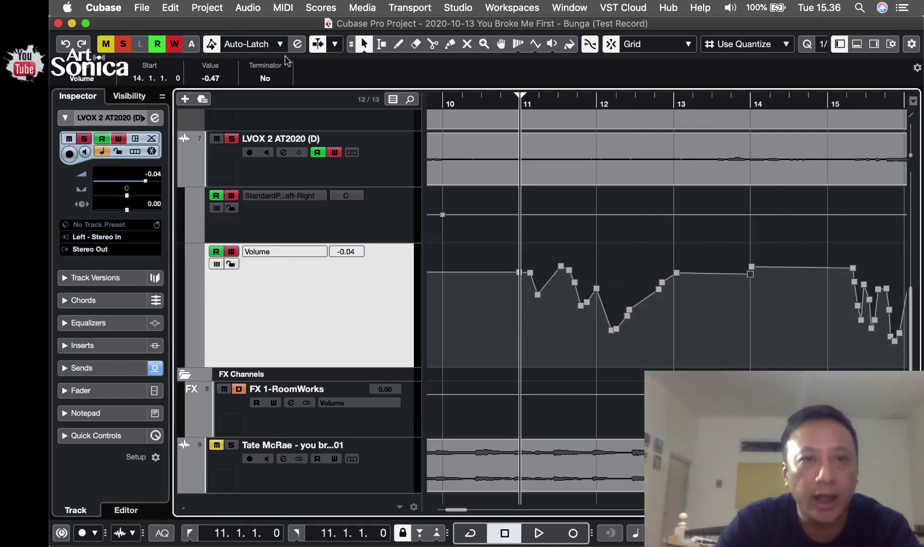
Switch the automation mode to Cross-Over and cycle playback between bars 11 and 13
left_click(276, 44)
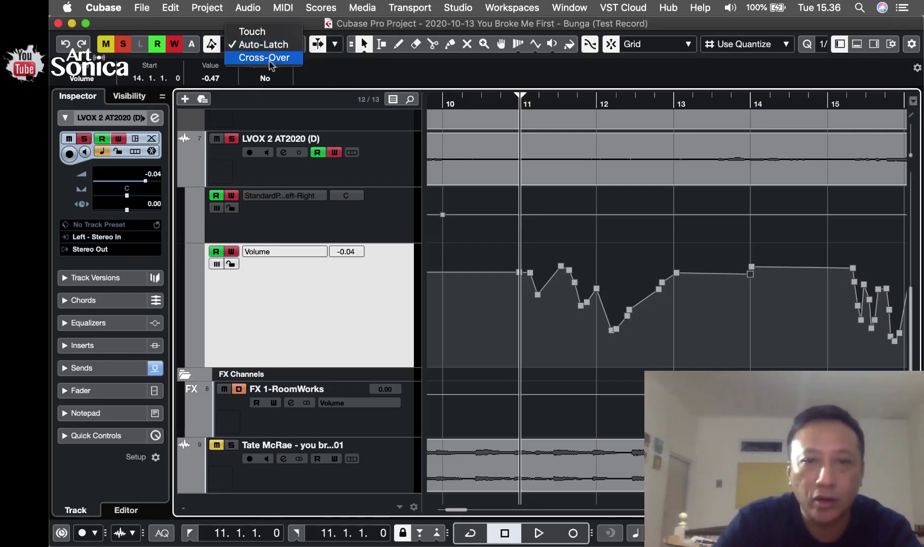
left_click(271, 58)
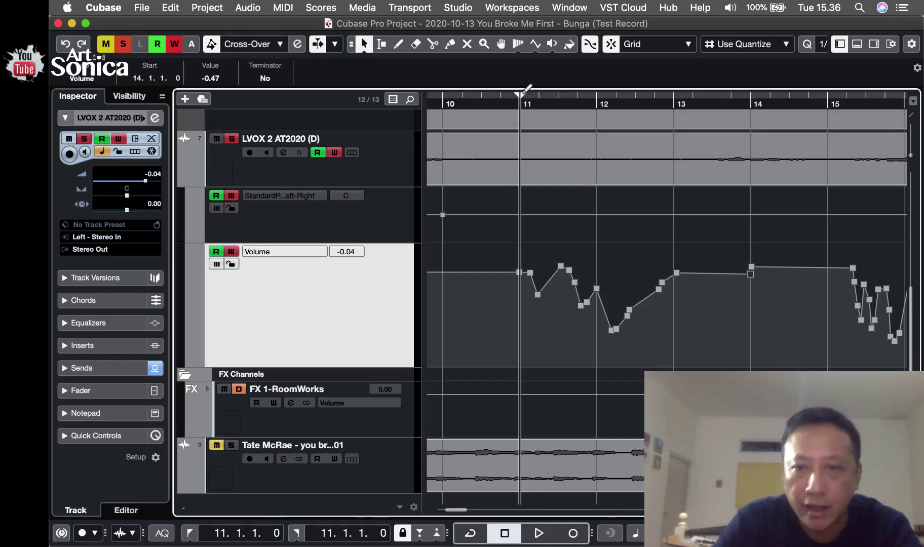
left_click_drag(522, 93, 674, 94)
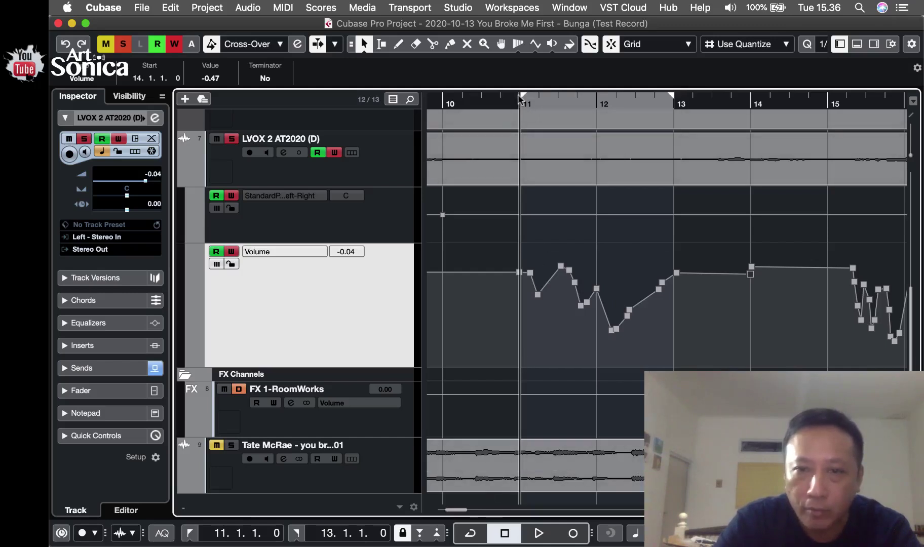
left_click(471, 534)
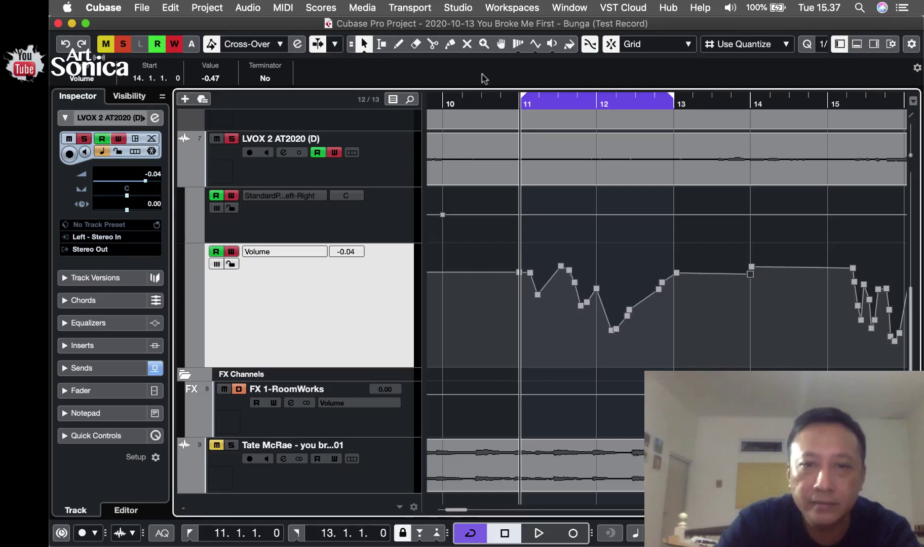
Play from bar 10 and record vocal volume moves in Cross-Over mode between about bars 11 and 13
left_click(443, 102)
key("space")
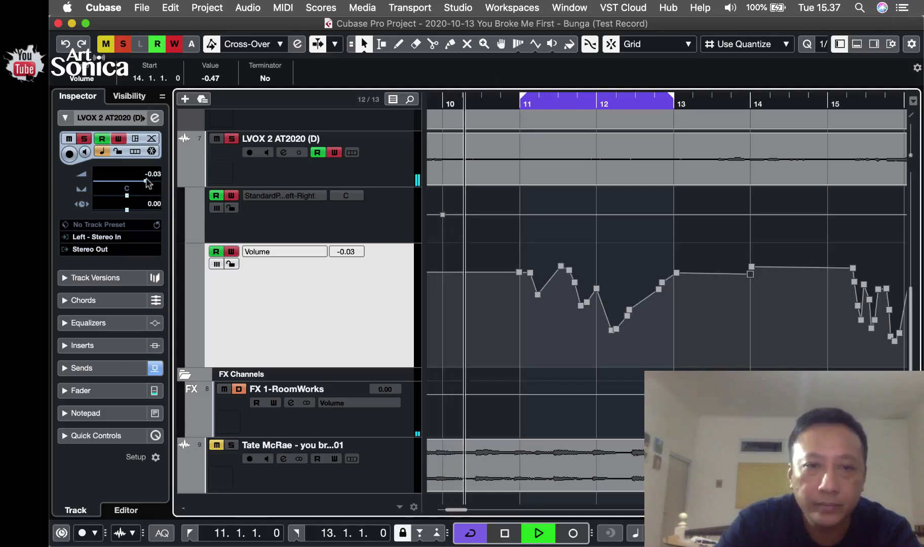
scroll(146, 180, "down", 10)
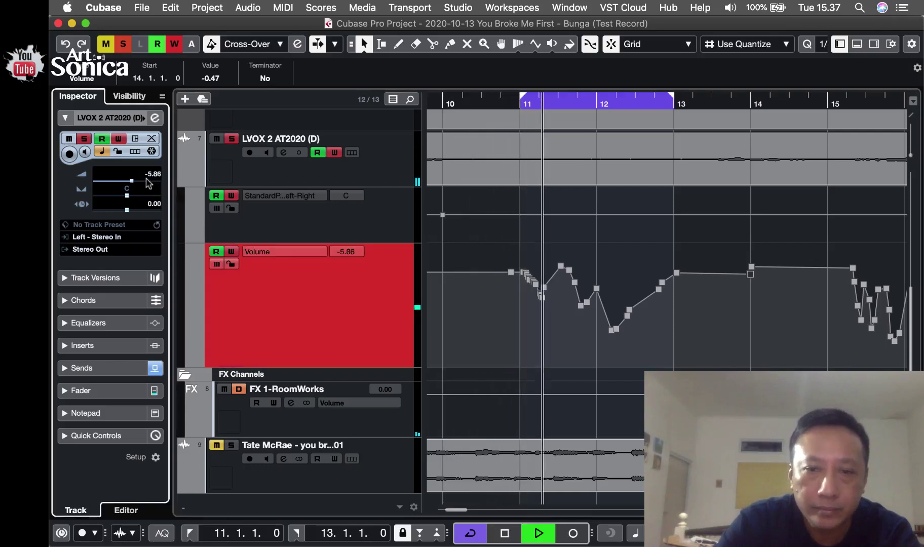
scroll(147, 181, "up", 5)
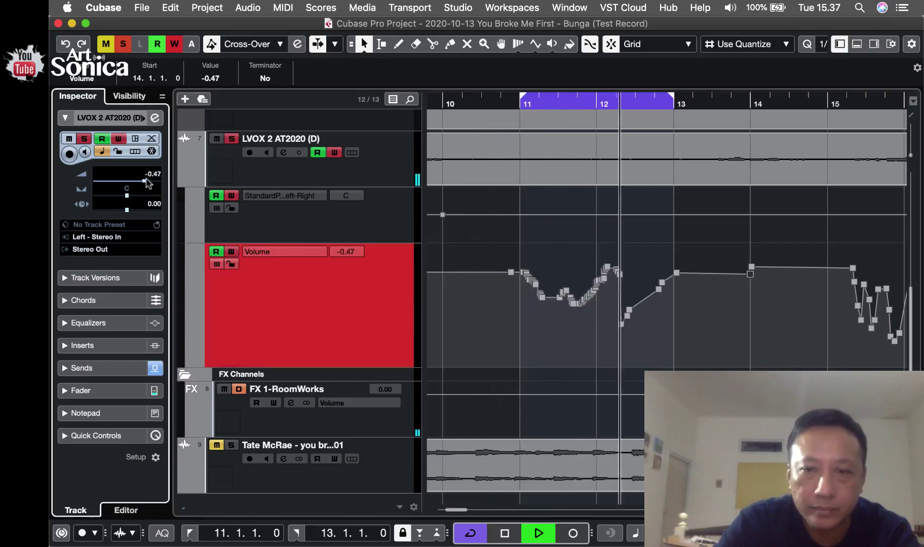
key("space")
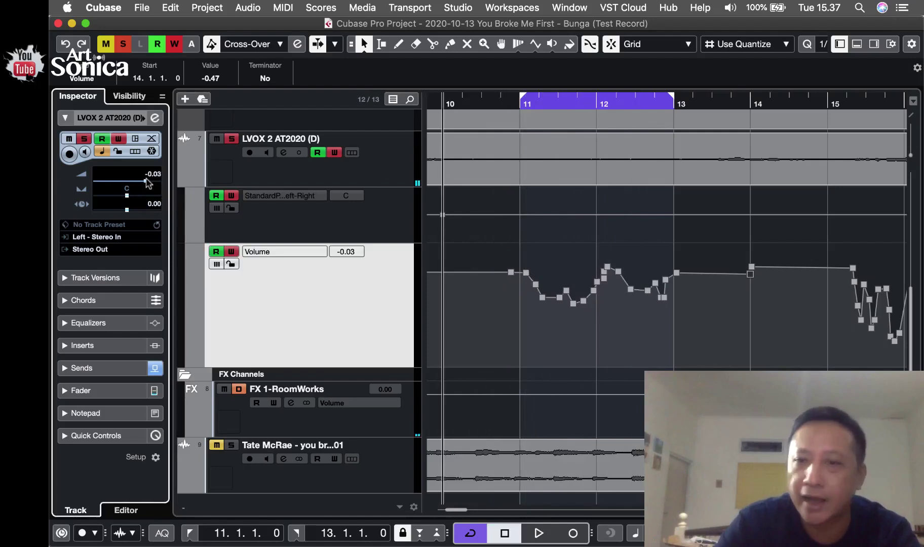